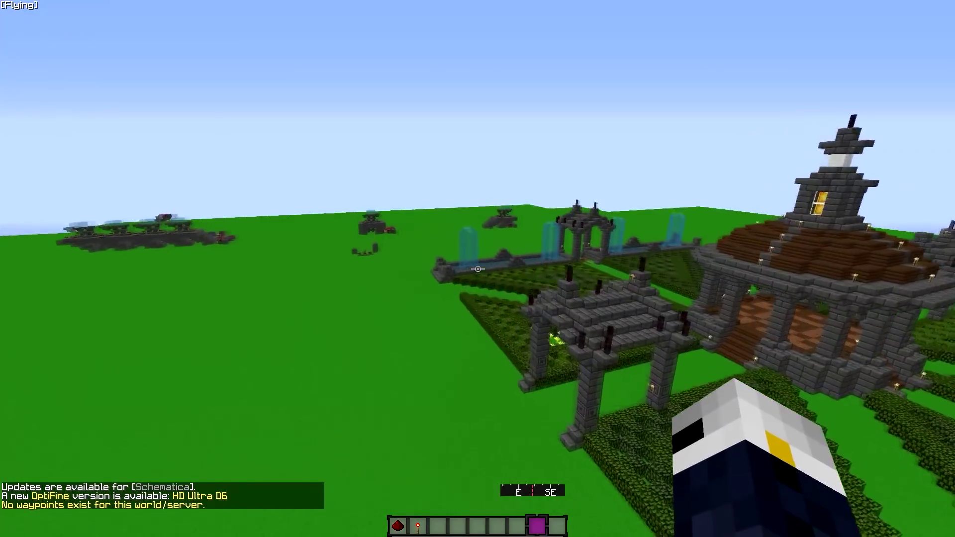
Fly around the domed stone pavilion and examine its hedge garden, archways and fountain pools from several sides
key(ctrl)
key(w)
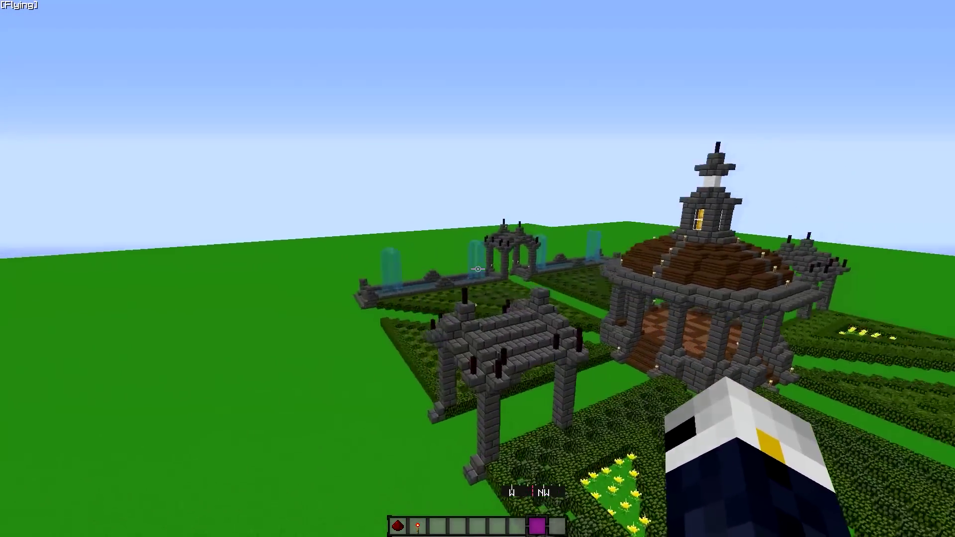
key(w)
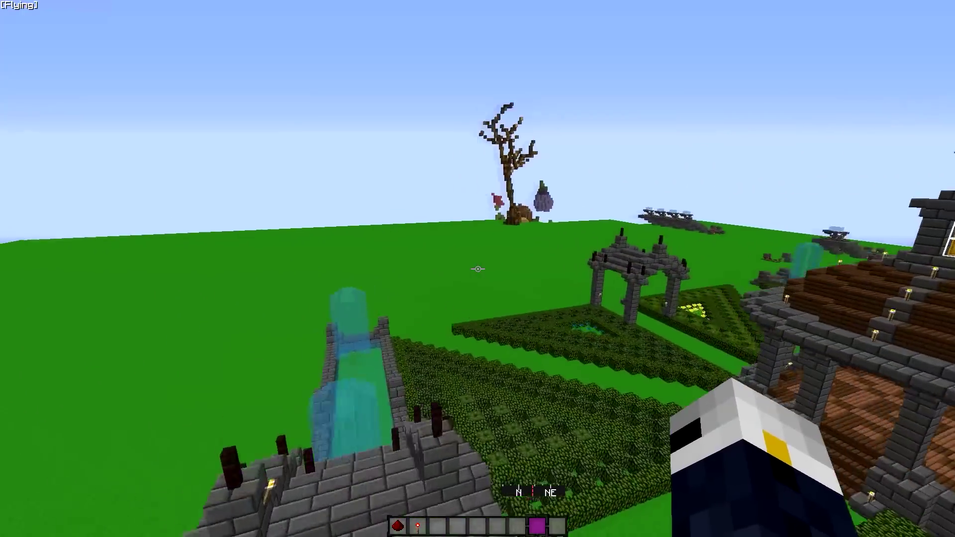
key(ctrl+w)
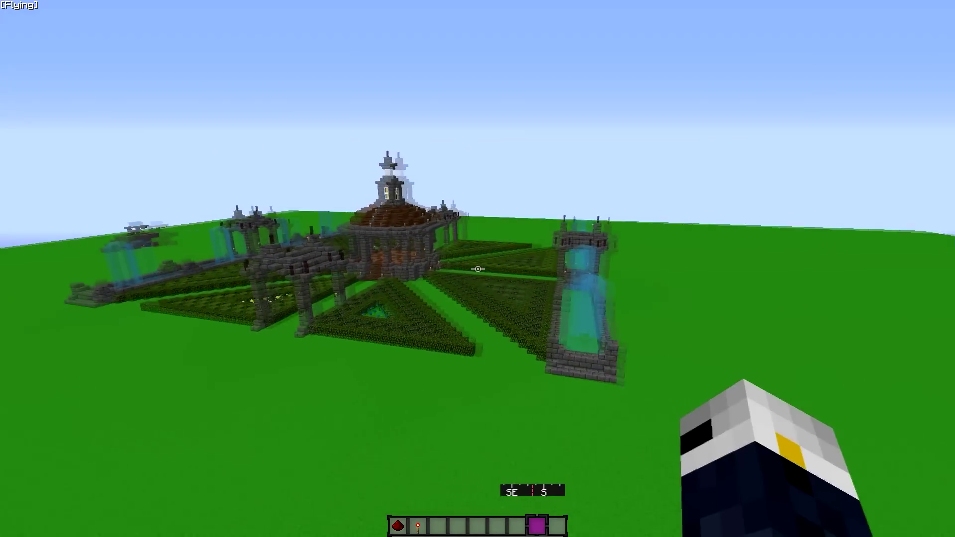
key(w)
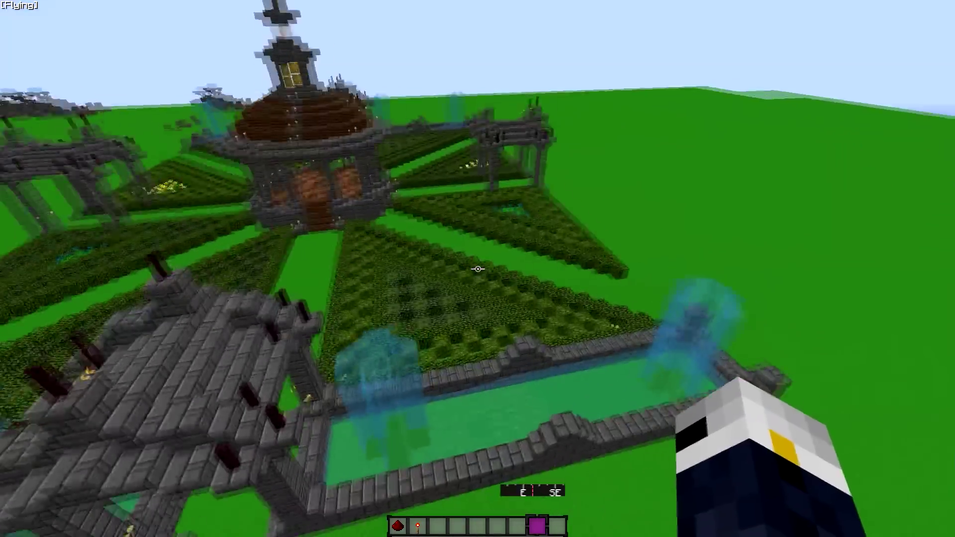
key(ctrl+d)
key(d)
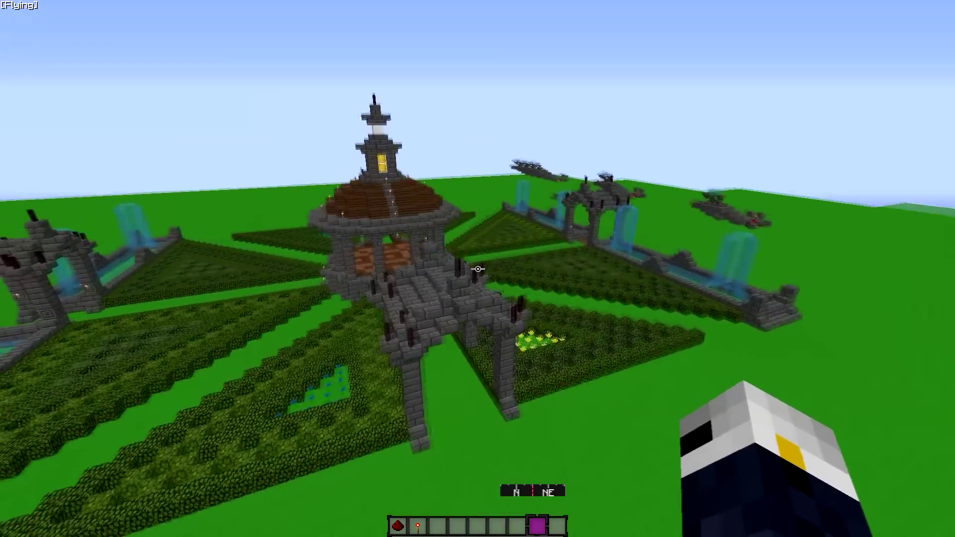
key(d)
key(shift)
click(478, 269)
click(478, 269)
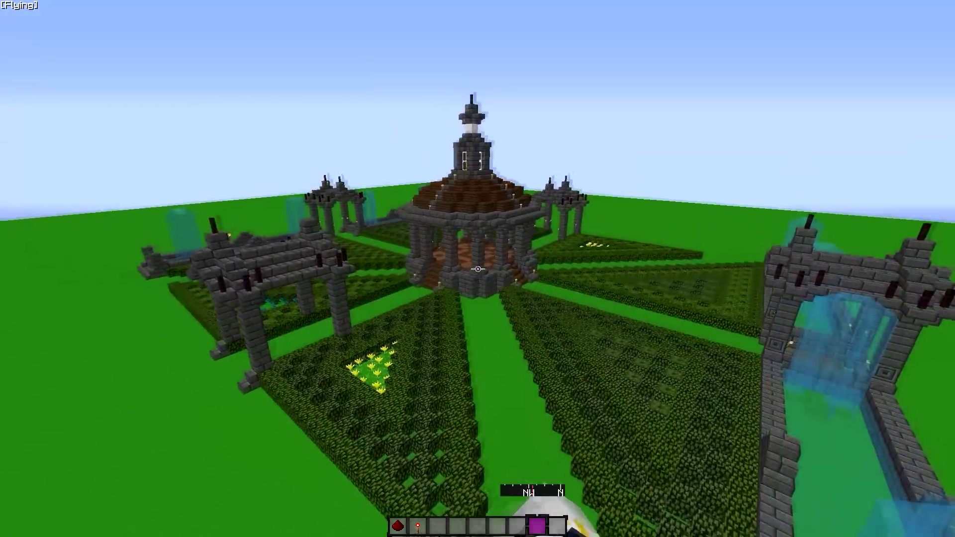
key(d)
key(9)
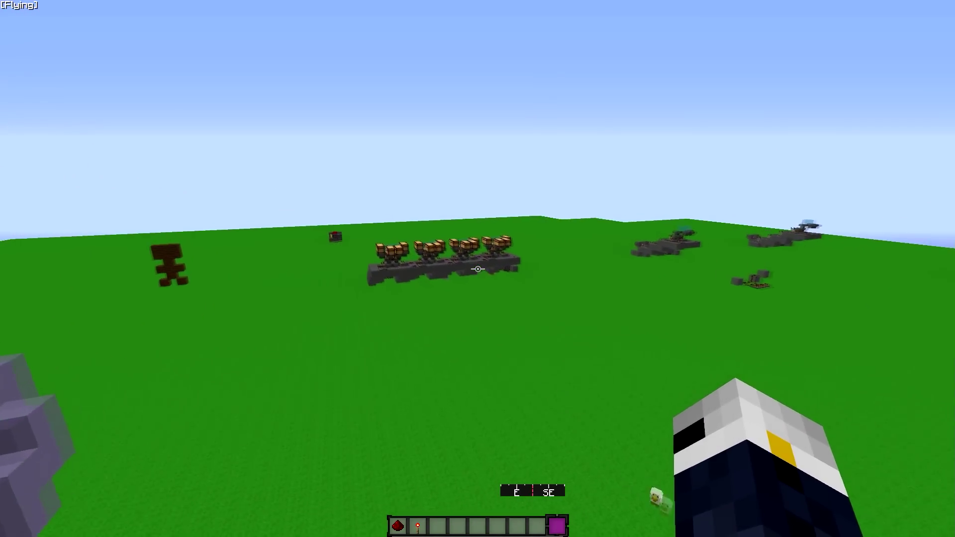
Fly to the large redstone machine with rows of chests and examine it from above and from the front
key(w)
key(a)
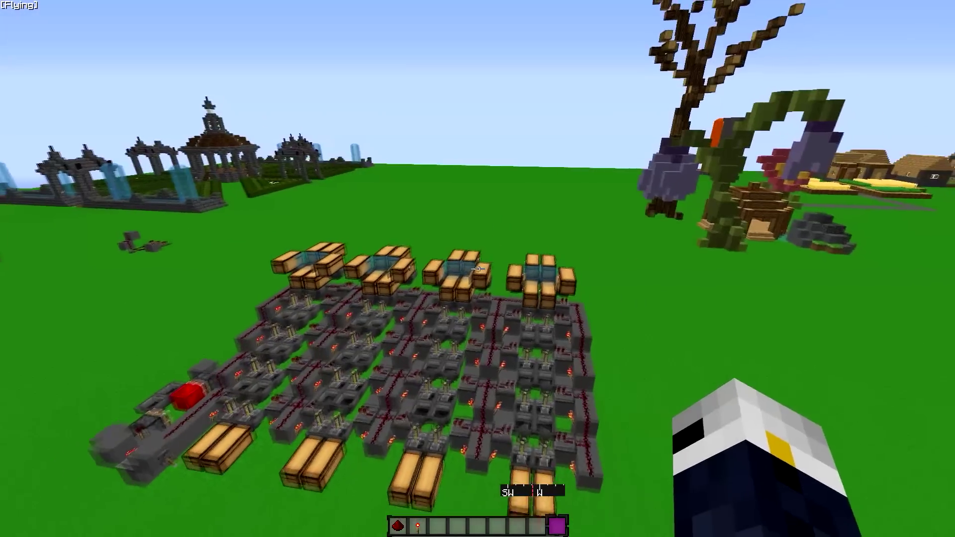
key(shift)
key(s)
key(a)
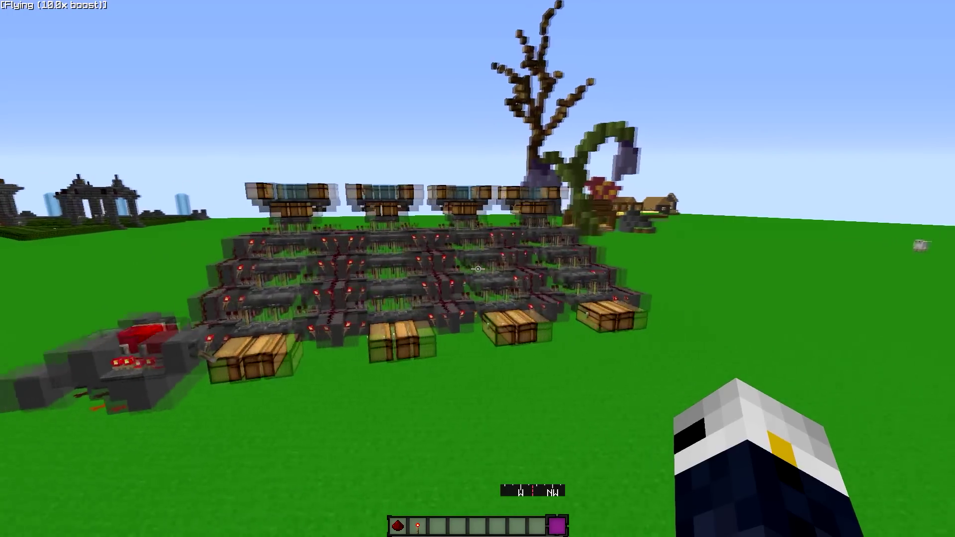
key(a)
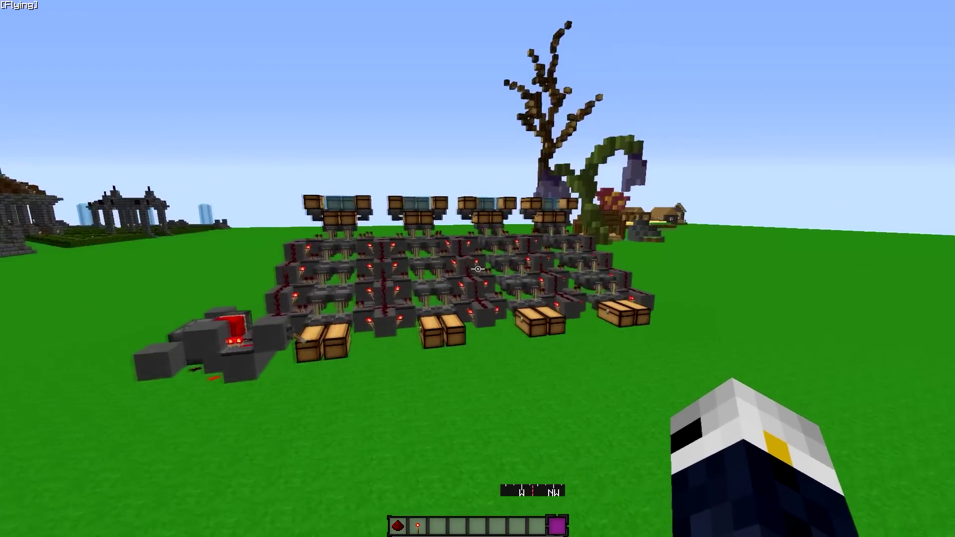
Discard the redstone dust and the redstone torch from the hotbar
key(q)
key(2)
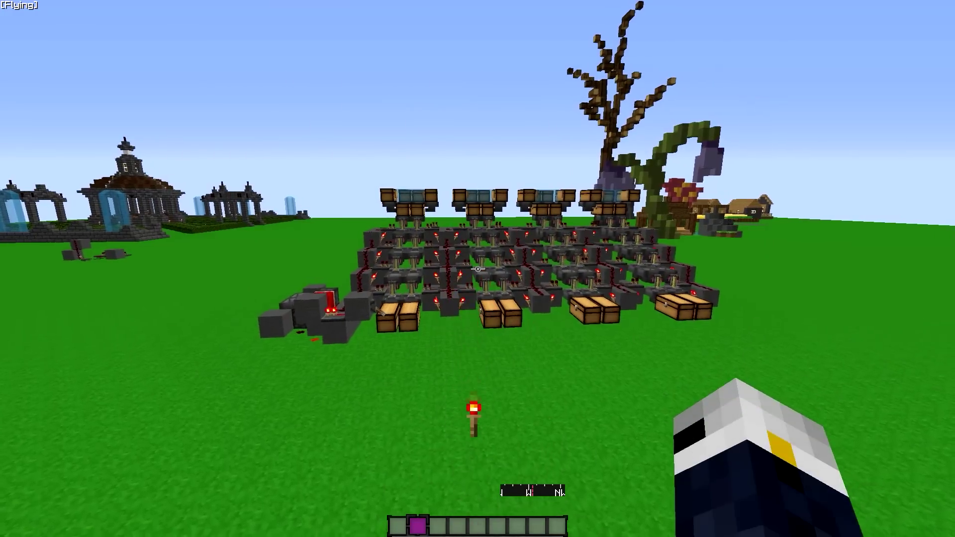
key(3)
Fly over the redstone machine to examine the giant flowers, the bare tree and the small wooden hut
key(w)
key(w)
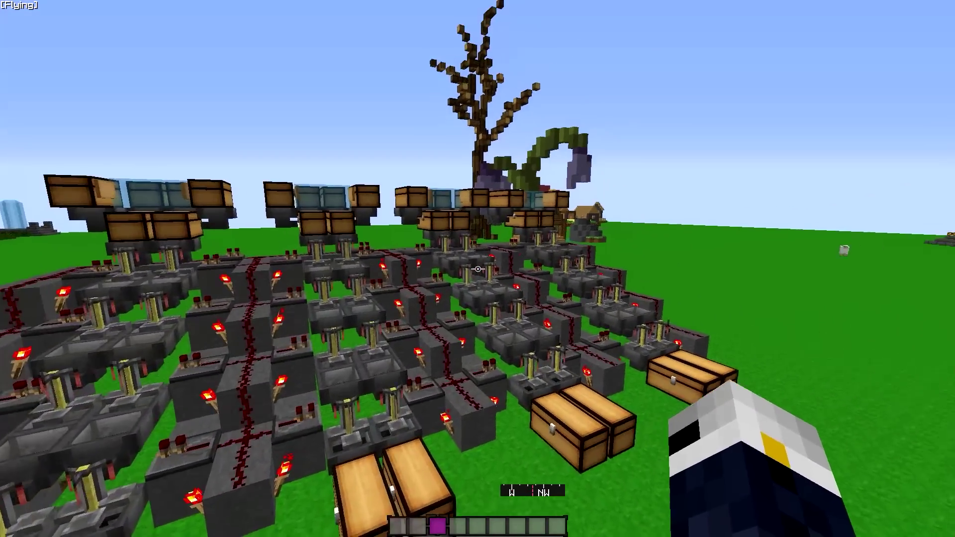
key(w)
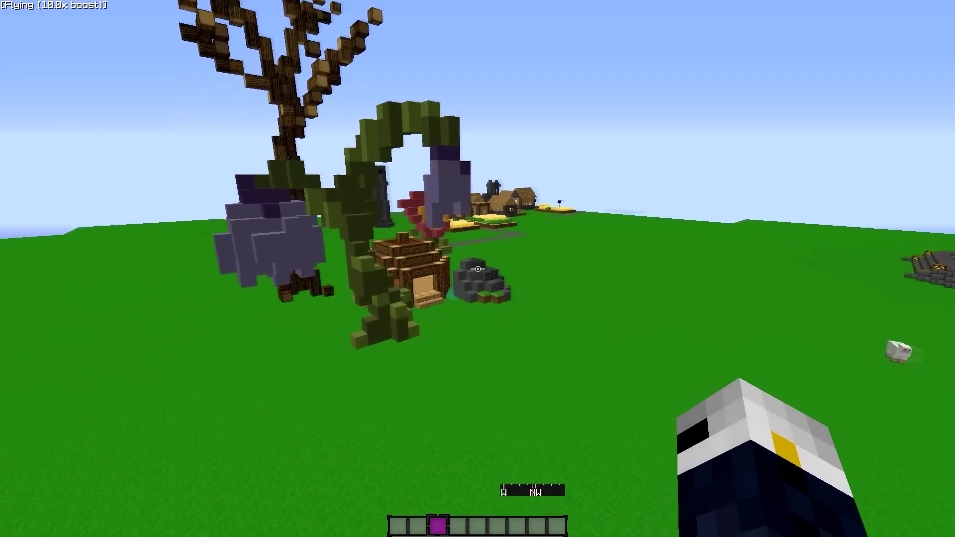
key(w)
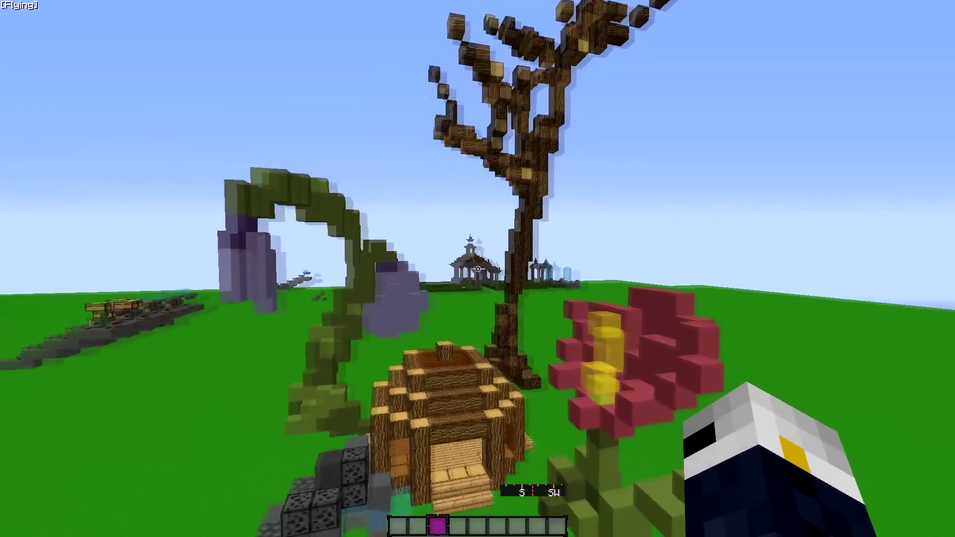
key(ctrl)
key(w)
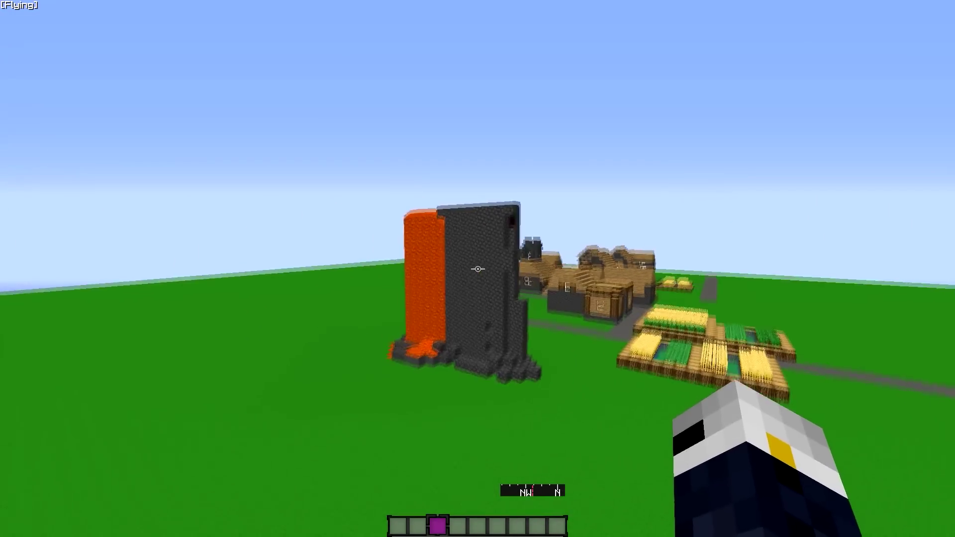
Examine the tall stone and lava structure next to the village, flying up over its top
key(w)
key(space)
key(d)
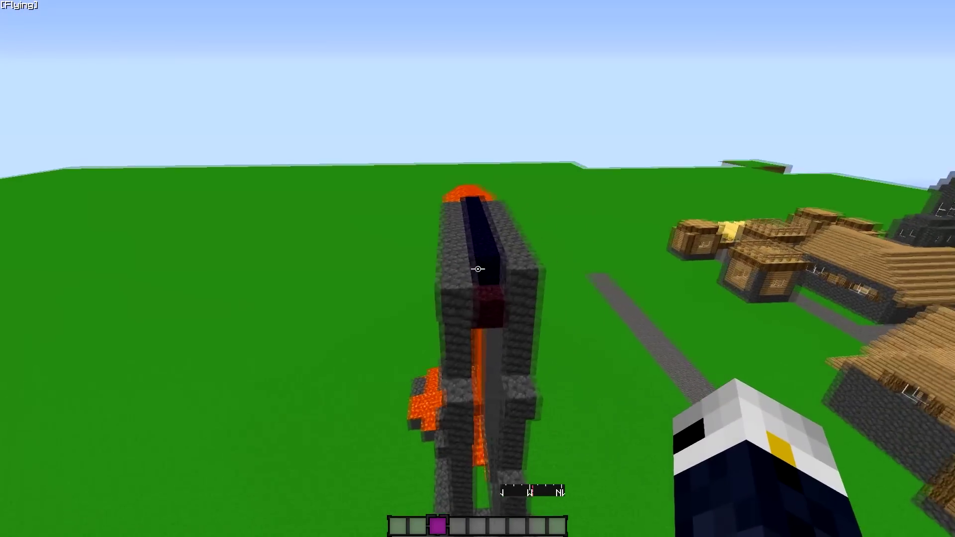
key(w)
key(ctrl)
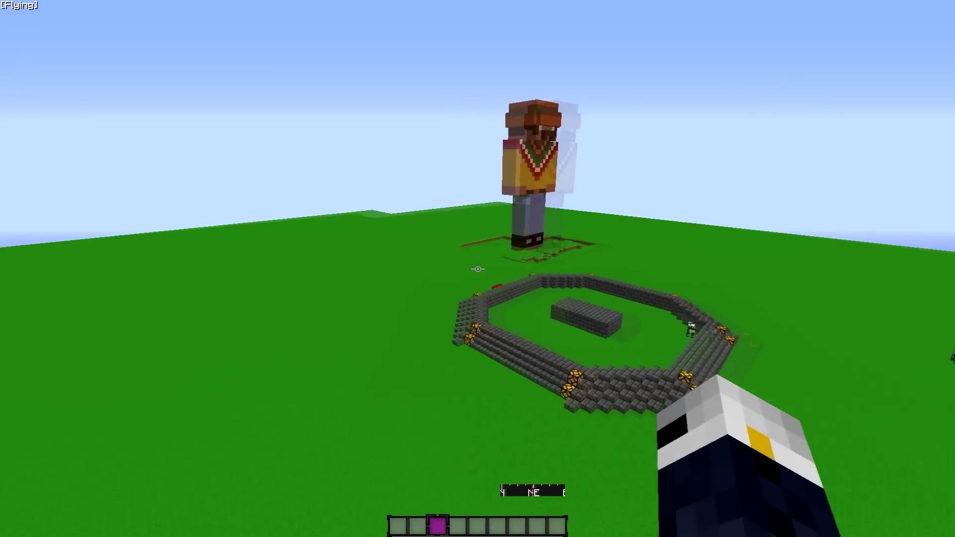
Fly around the octagonal stone-brick arena and examine the giant character statue beside it
key(w)
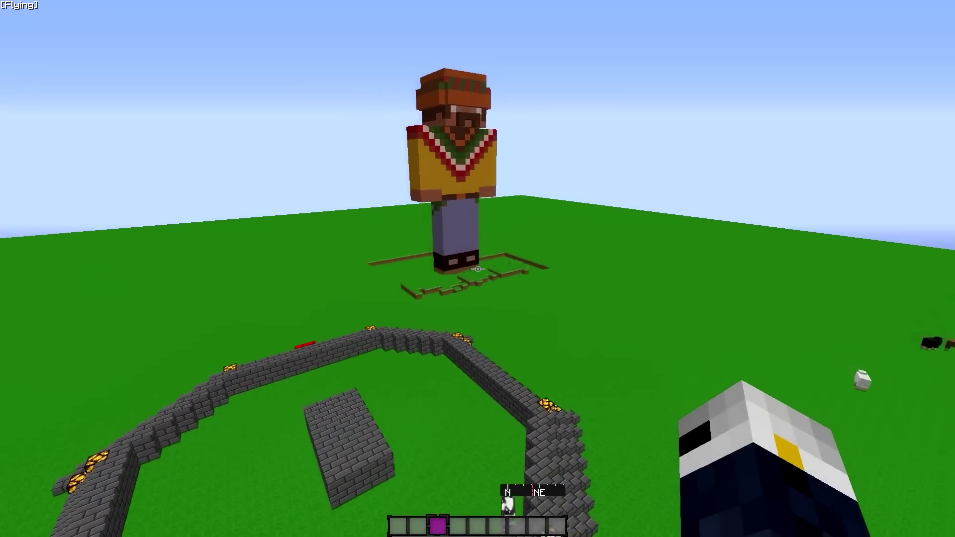
key(d)
click(478, 268)
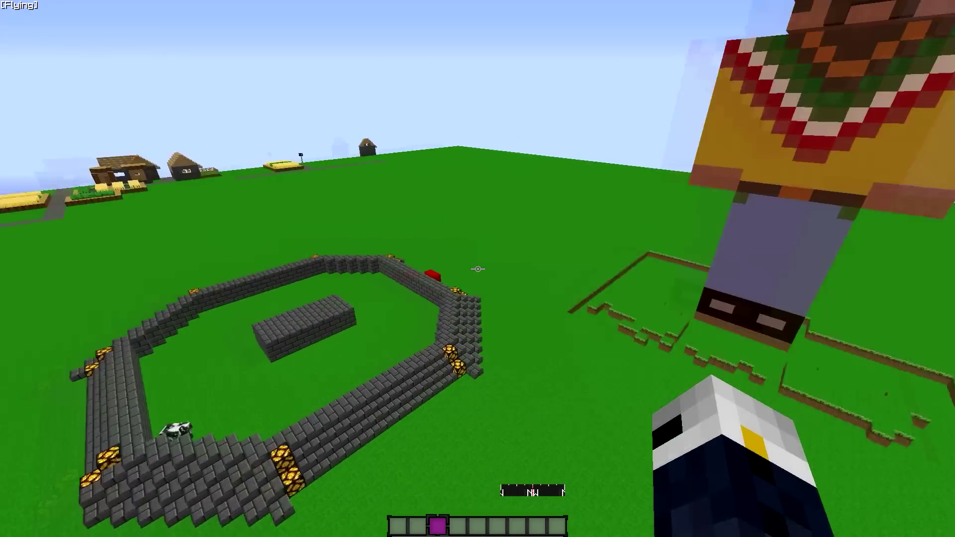
key(s)
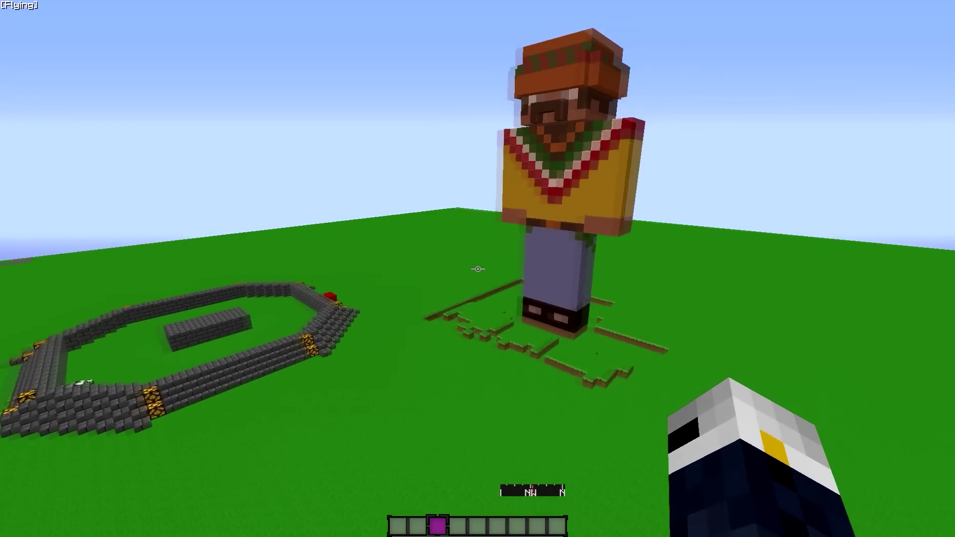
click(477, 268)
click(478, 268)
key(a)
scroll(478, 269, up, 3)
key(w)
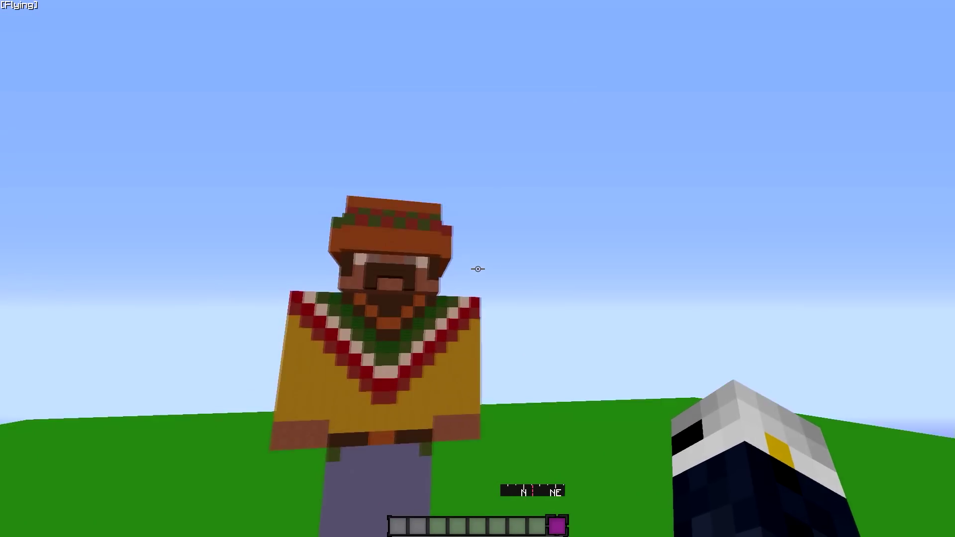
key(w)
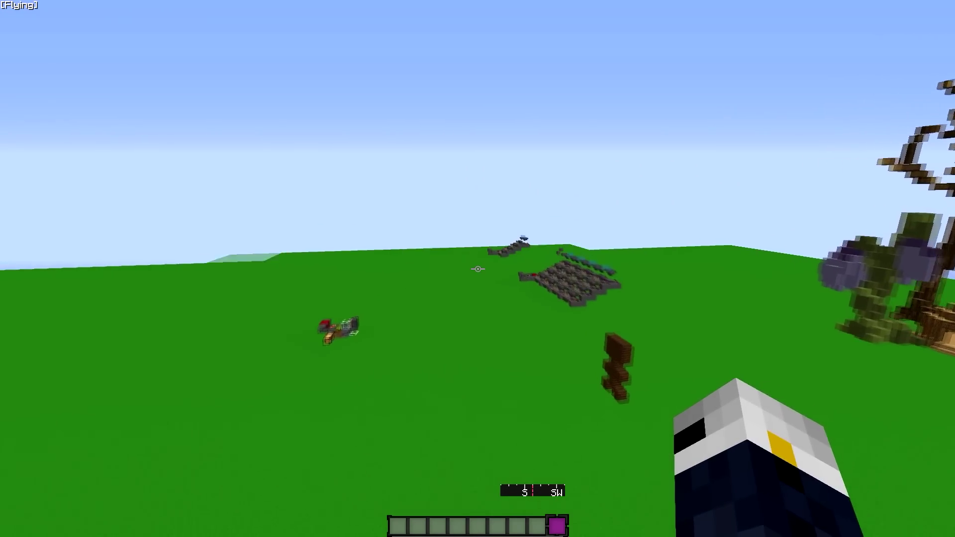
Fly down to the small piston farm and put a stack of melon blocks into hotbar slot 9
key(shift)
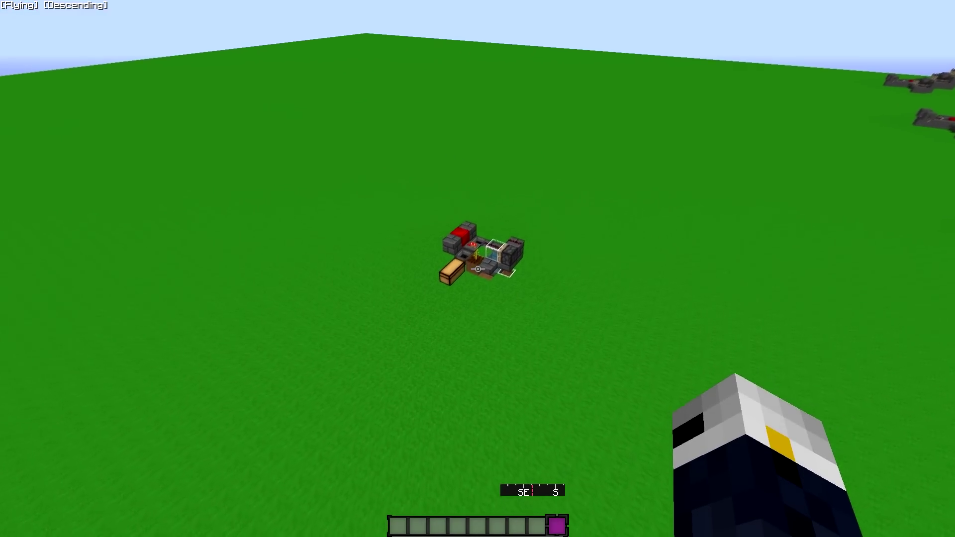
key(shift)
key(e)
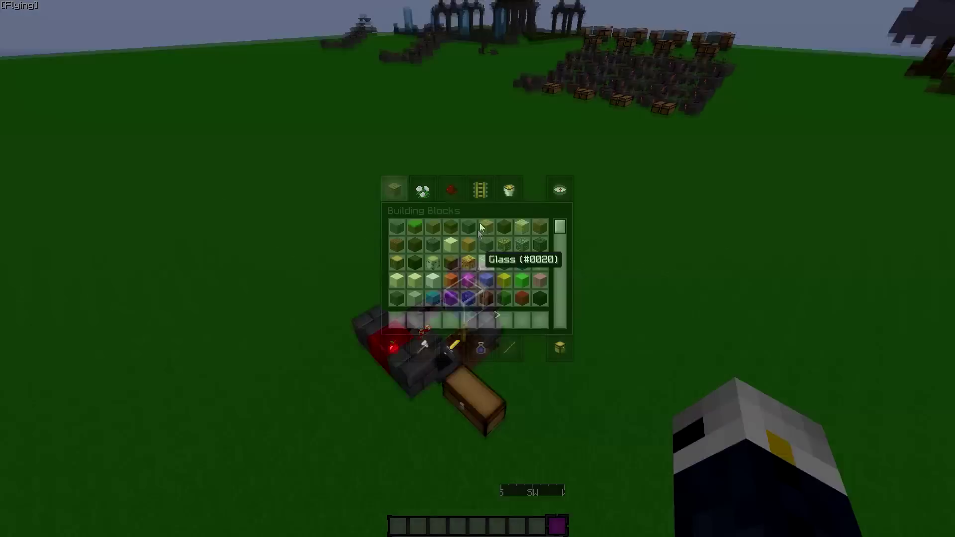
text(melon)
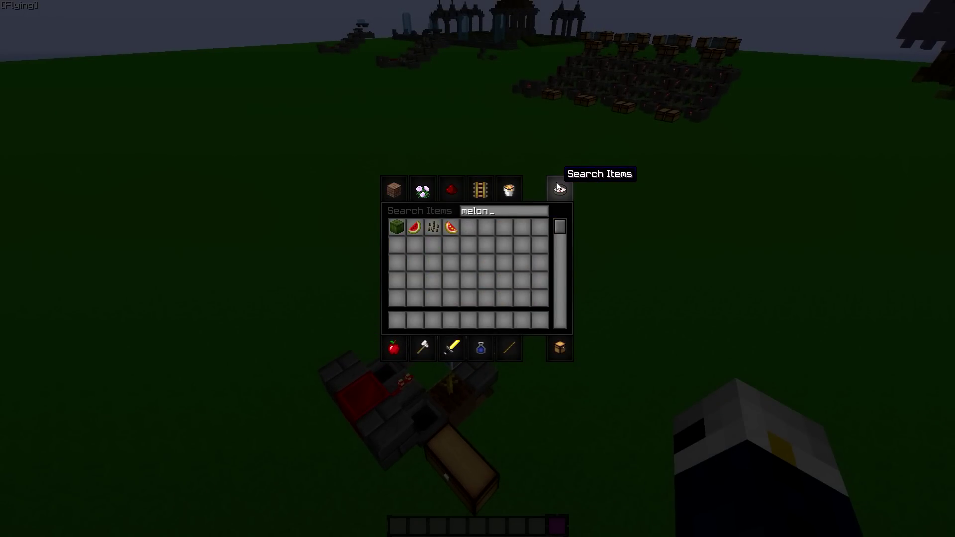
text(9)
key(Escape)
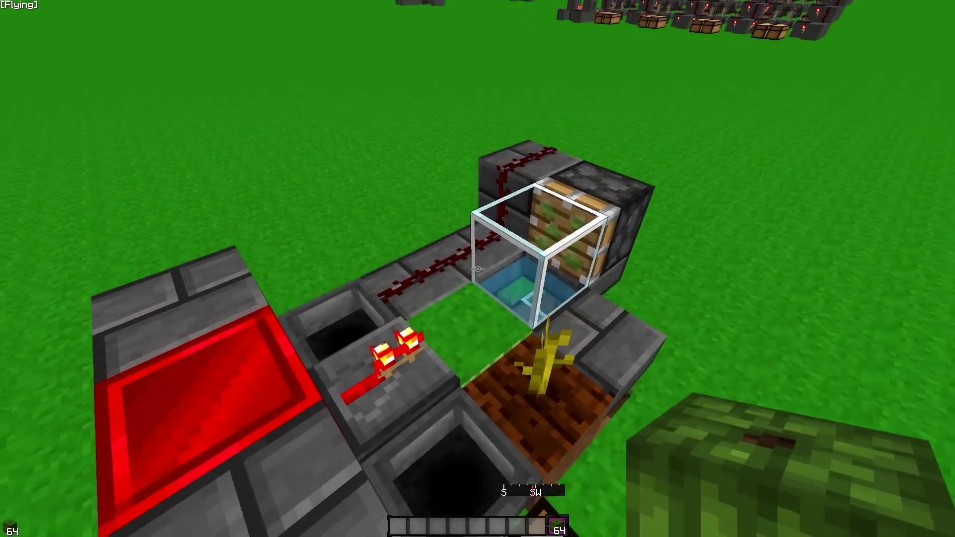
Place a melon block in the small piston farm and discard the remaining melon stack from the hotbar
right_click(478, 270)
key(shift)
key(w)
scroll(478, 269, up, 1)
scroll(478, 269, down, 1)
key(ctrl+q)
key(space)
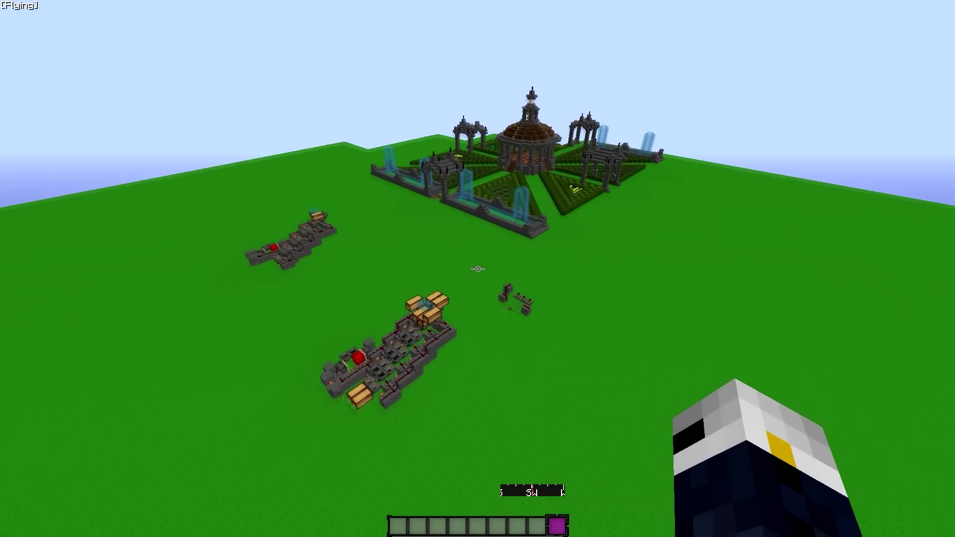
Fly past the pavilion garden and approach the stone structure with sticky pistons and two button blocks
key(shift)
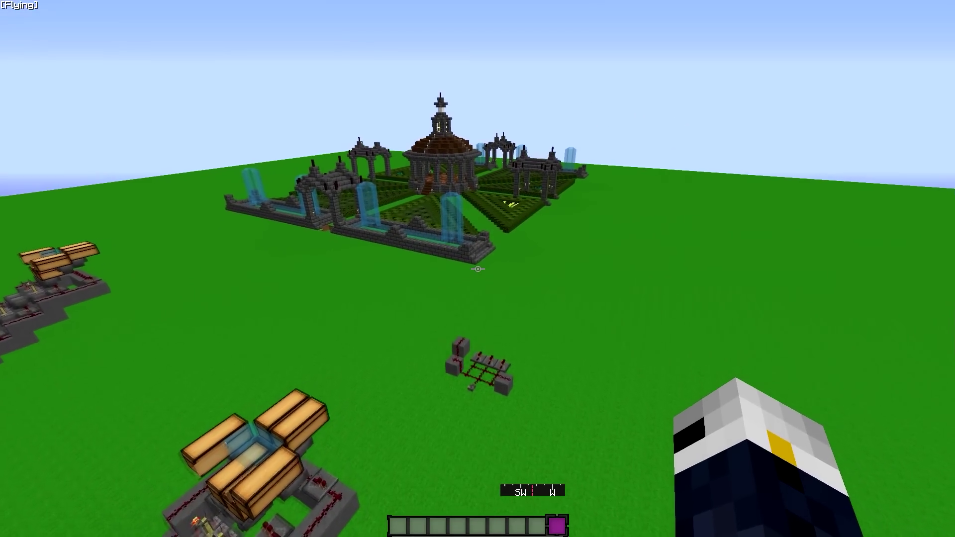
key(e)
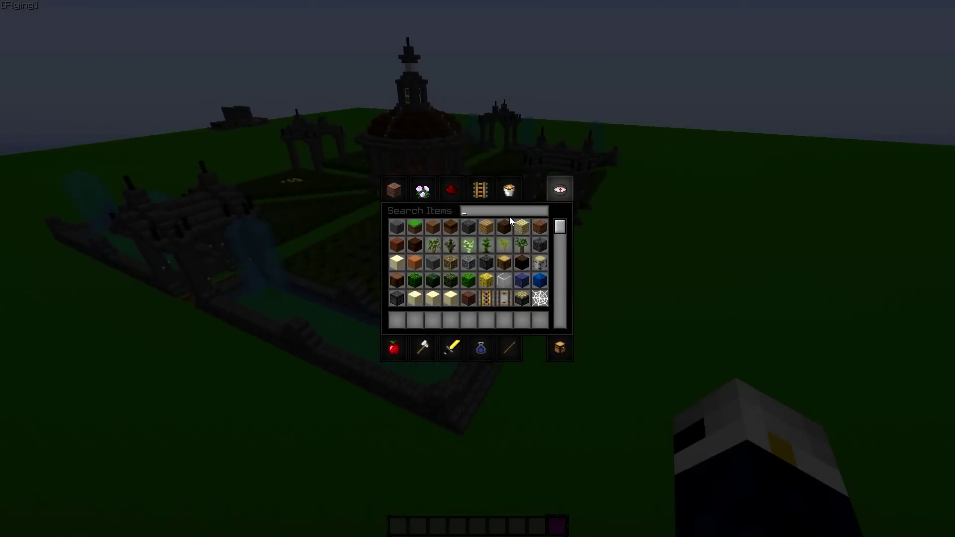
key(Escape)
key(ctrl)
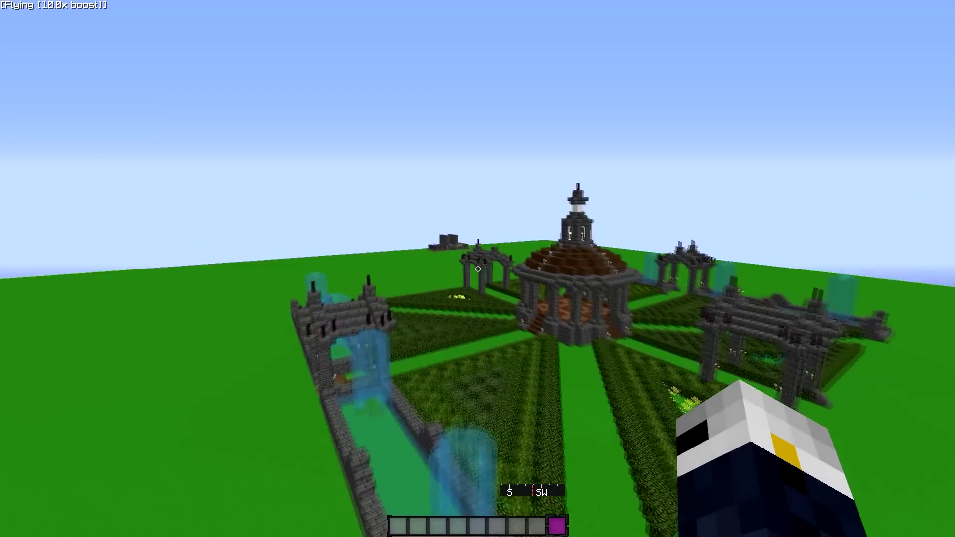
key(w)
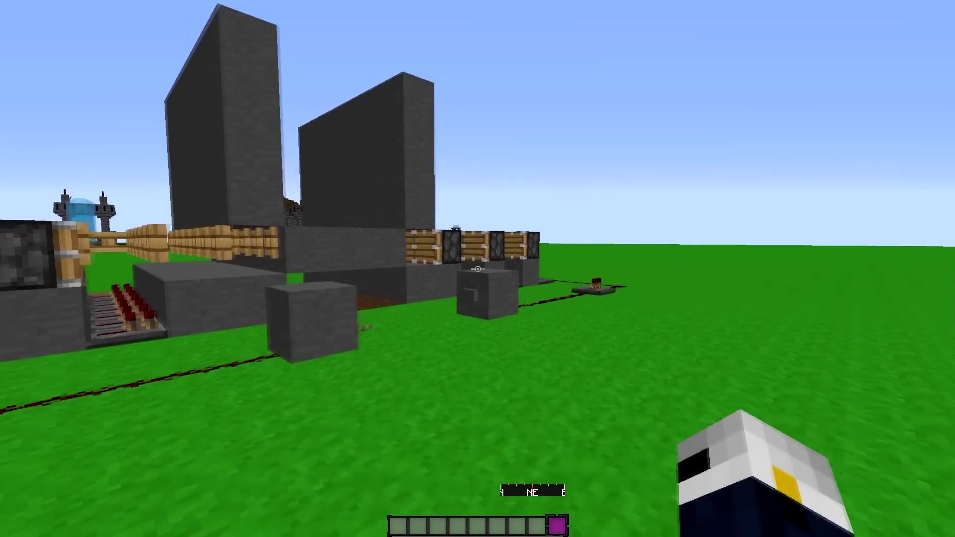
key(w)
Activate the stone buttons on the two blocks in front of the piston structure
right_click(478, 269)
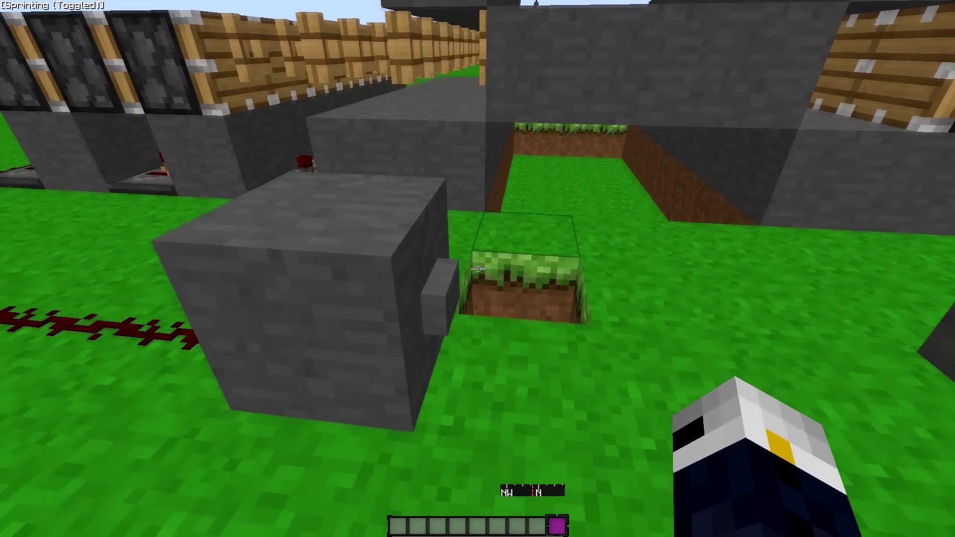
right_click(478, 269)
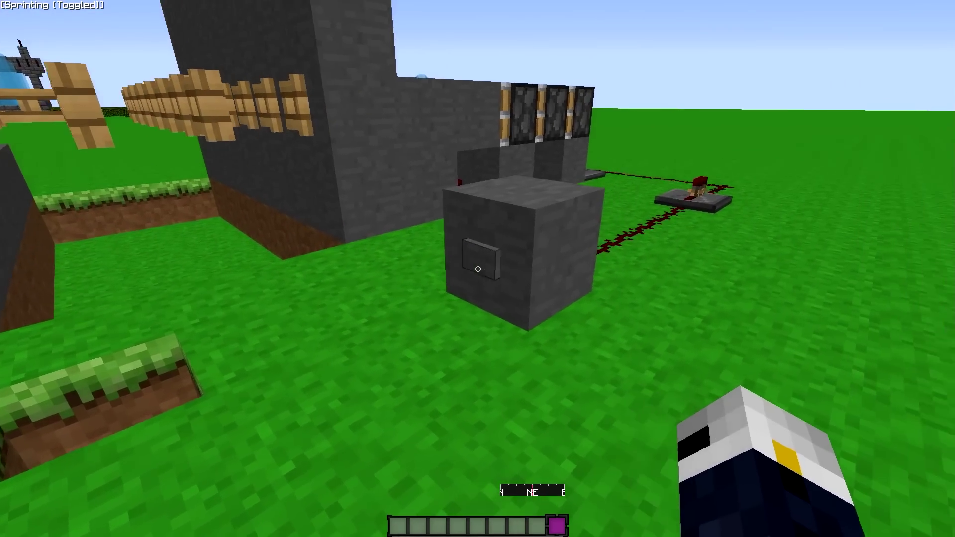
right_click(478, 269)
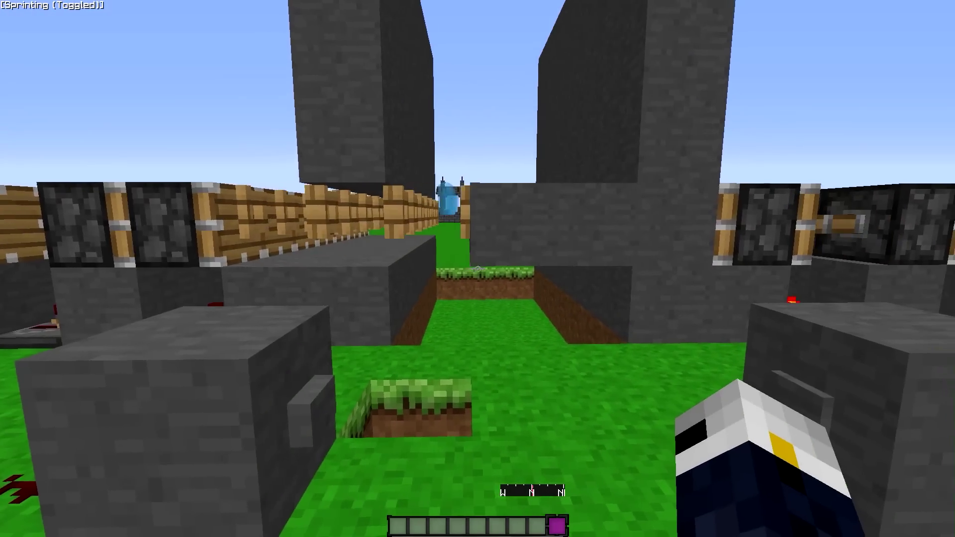
Fly up over the piston structure and examine the stone walkway between its two walls from above
key(space)
key(space)
key(w)
key(space)
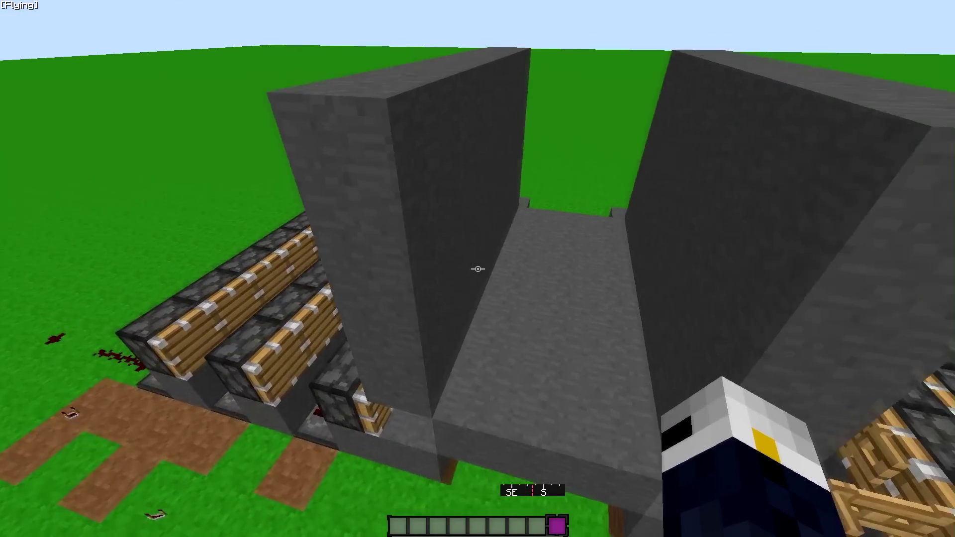
Leave the piston structure and fly back to view the pavilion garden and its fountain channels from above
key(w)
key(shift)
key(s)
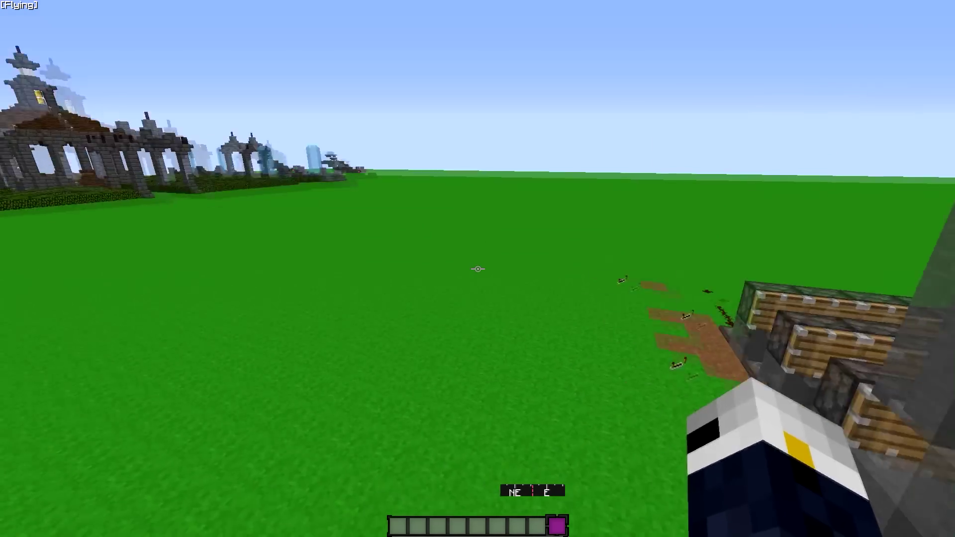
key(w)
key(w)
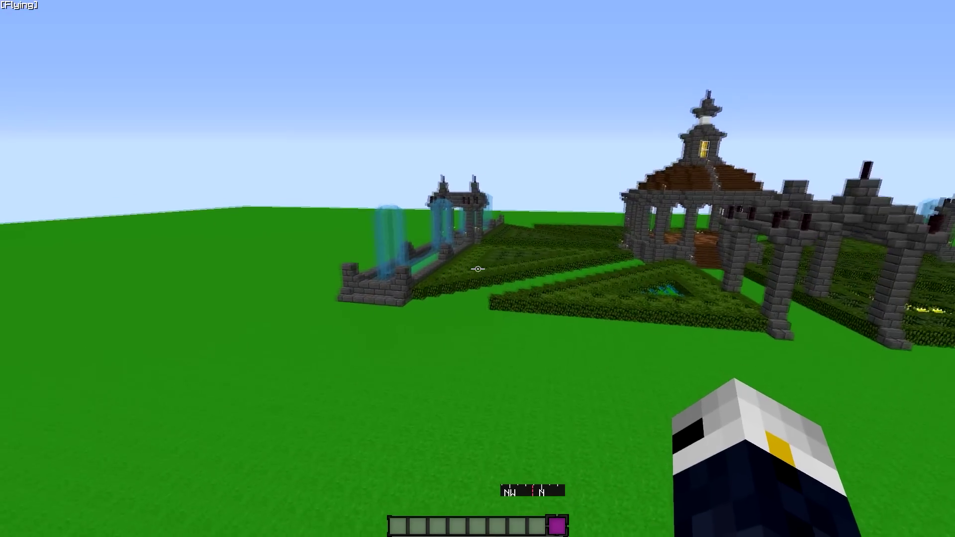
key(w)
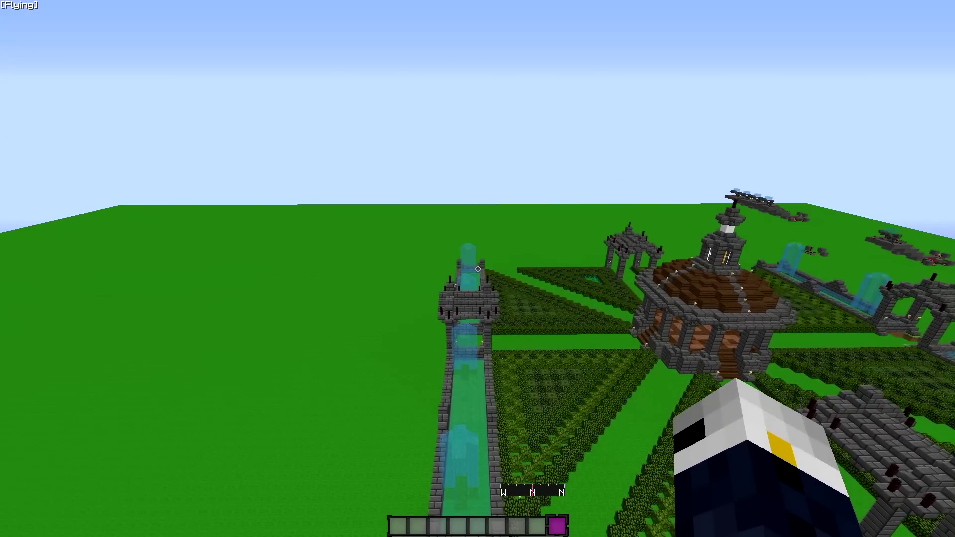
Open the game's controls settings and look through the list of key bindings
key(Escape)
click(423, 222)
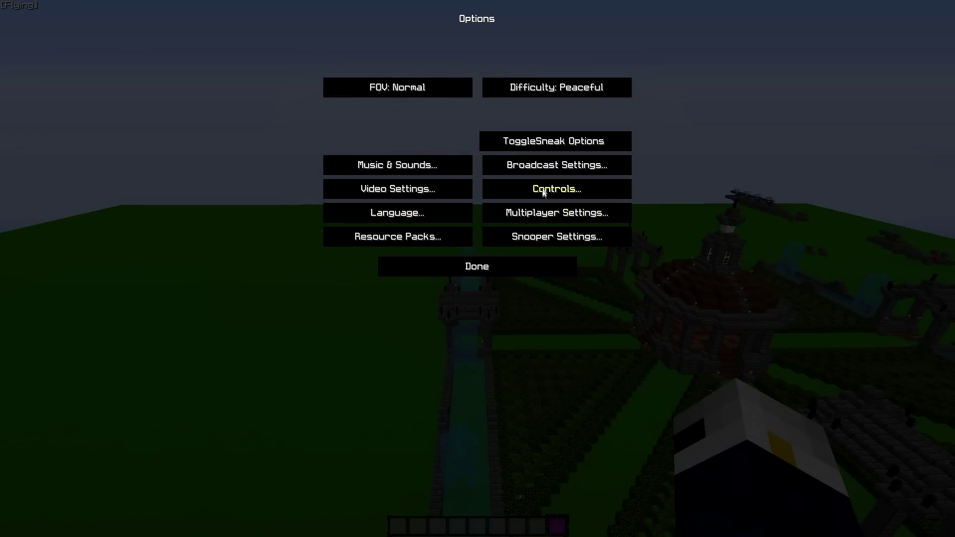
click(556, 190)
drag(619, 185, 617, 423)
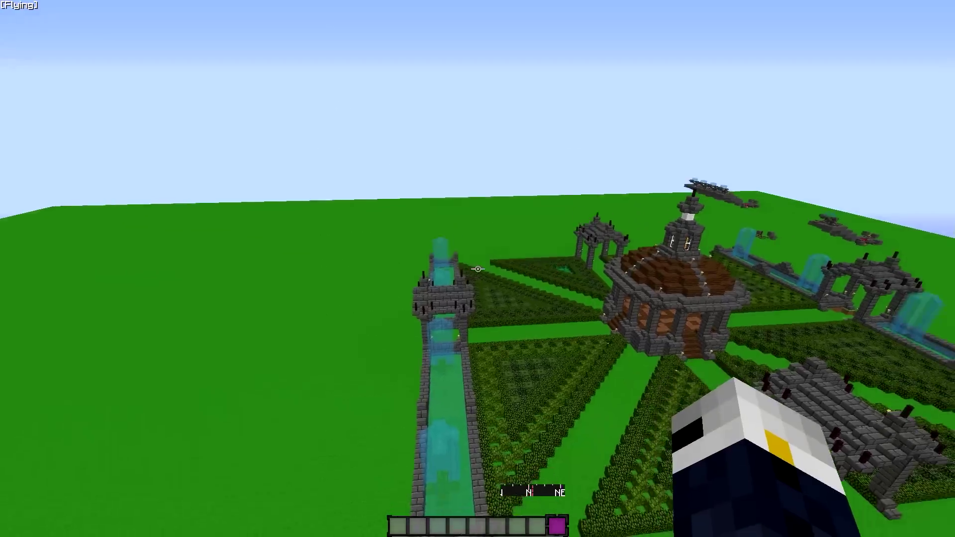
Fly around the pavilion garden and land beside the outer corner of the stone brick fountain channel
key(w)
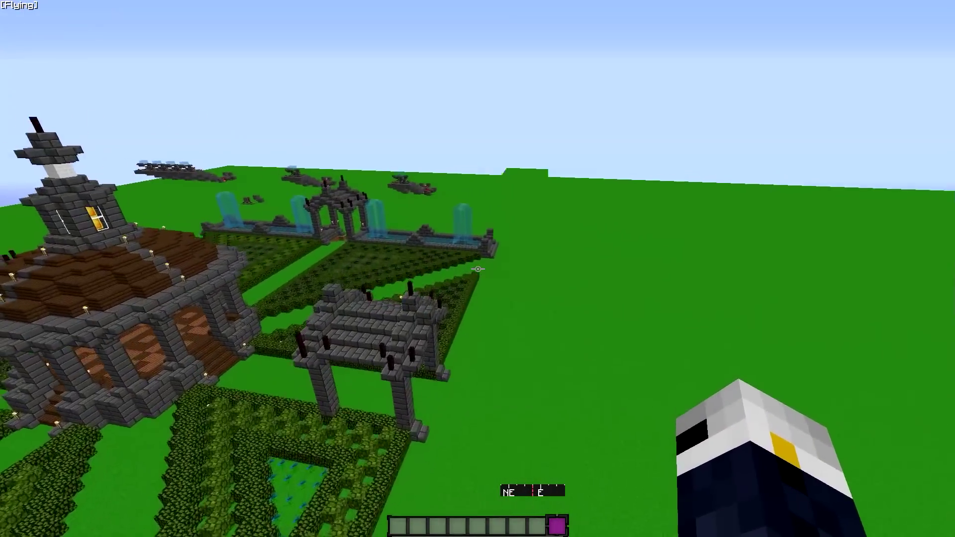
key(ctrl)
key(d)
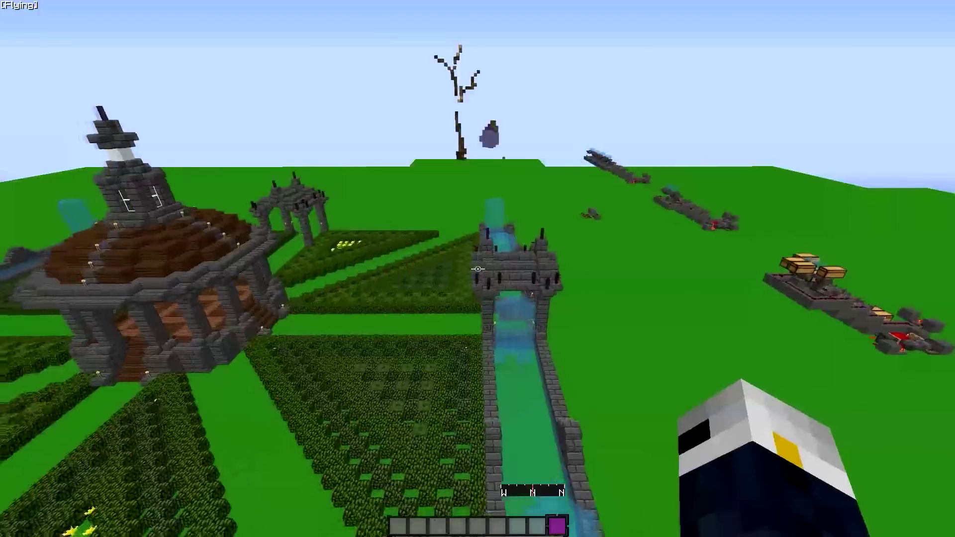
key(s)
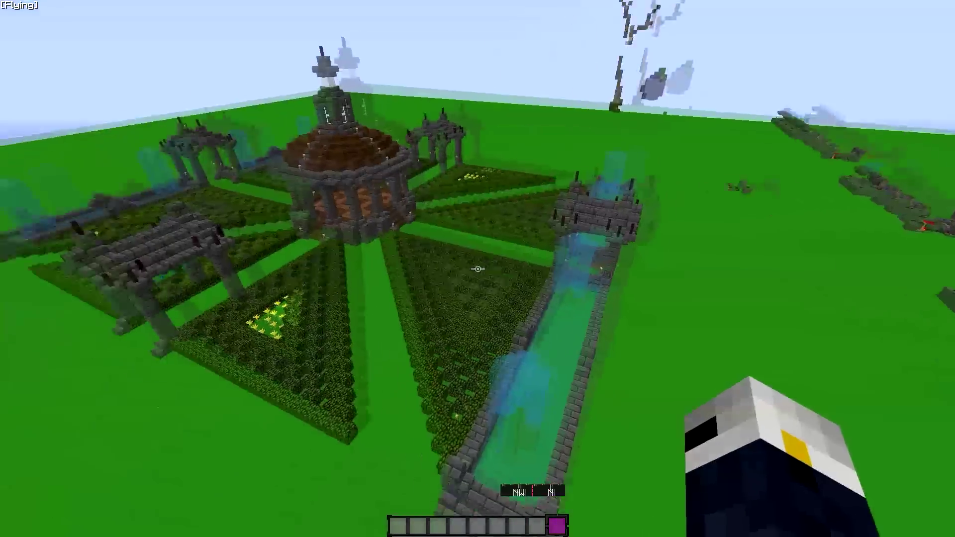
key(w)
key(shift)
key(d)
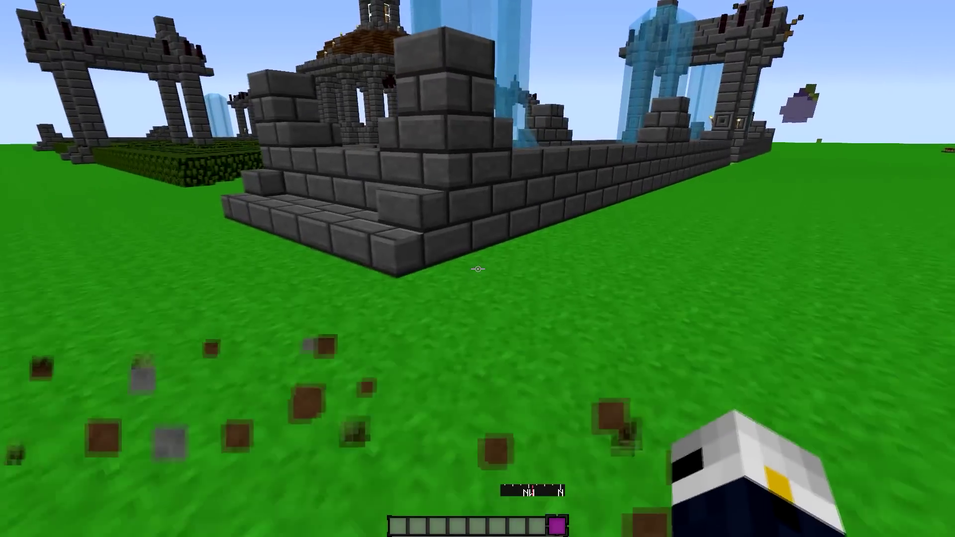
Look through the list of available schematic files and close it without loading one
key(KP_Divide)
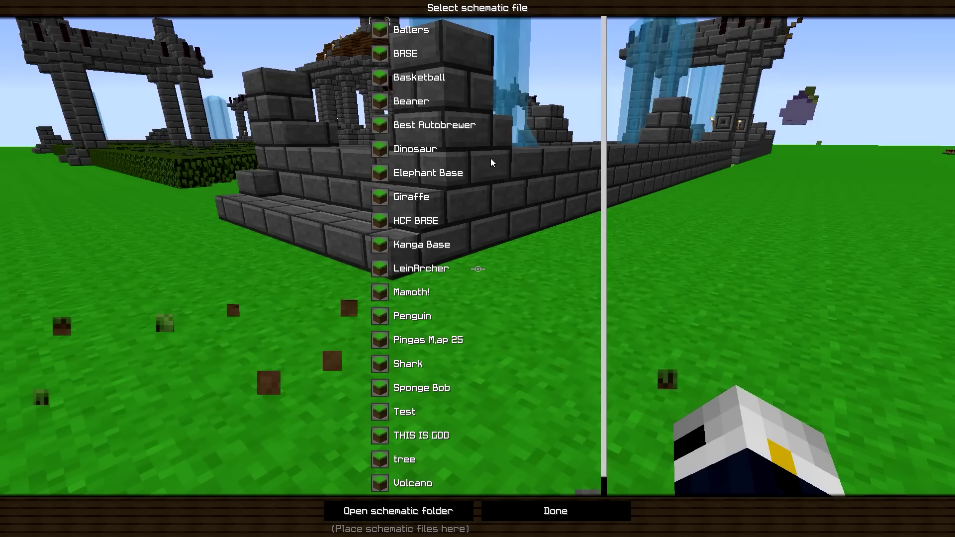
scroll(493, 159, down, 1)
scroll(473, 184, up, 1)
scroll(454, 212, down, 1)
scroll(455, 206, up, 1)
scroll(454, 224, down, 1)
scroll(450, 314, up, 1)
key(Escape)
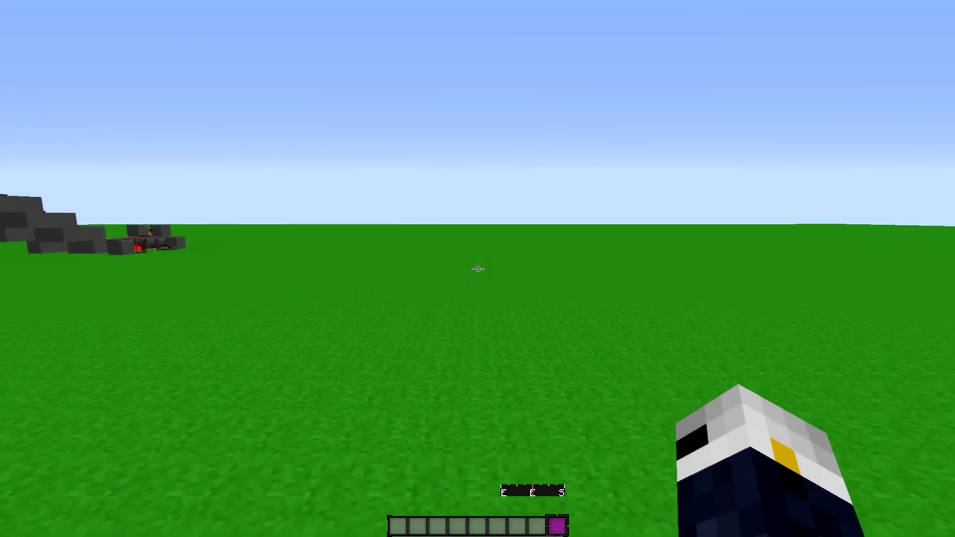
Preview the Kanga Base schematic in the world and review its move and layer controls
key(KP_Divide)
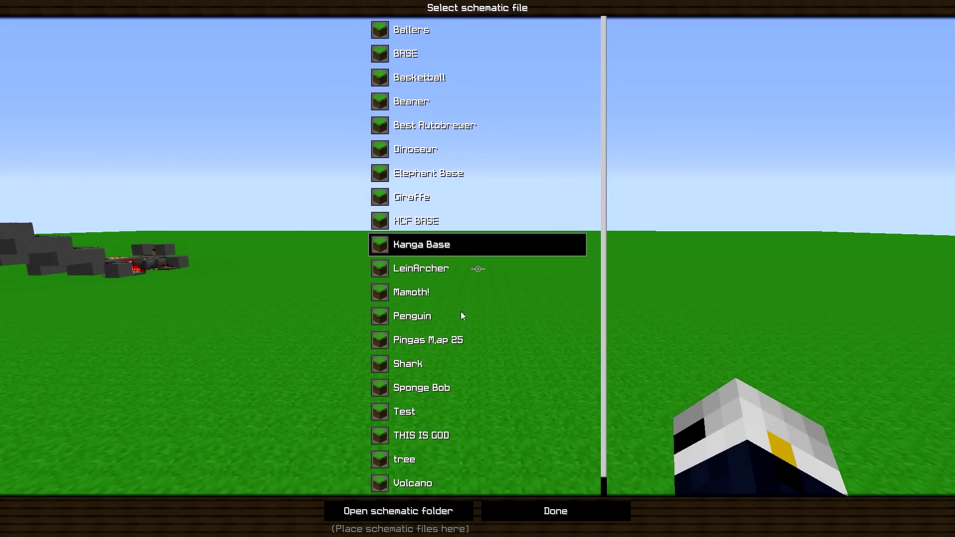
click(563, 508)
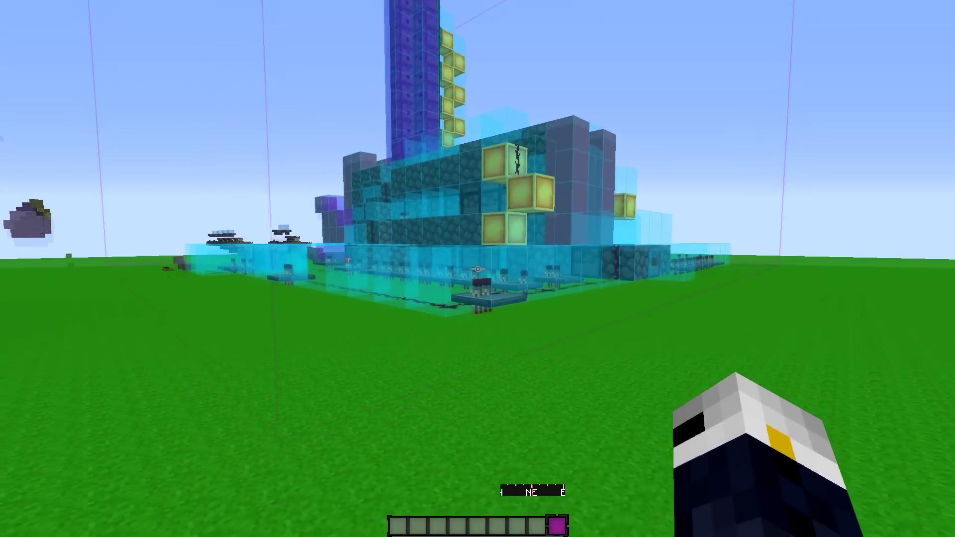
key(KP_Divide)
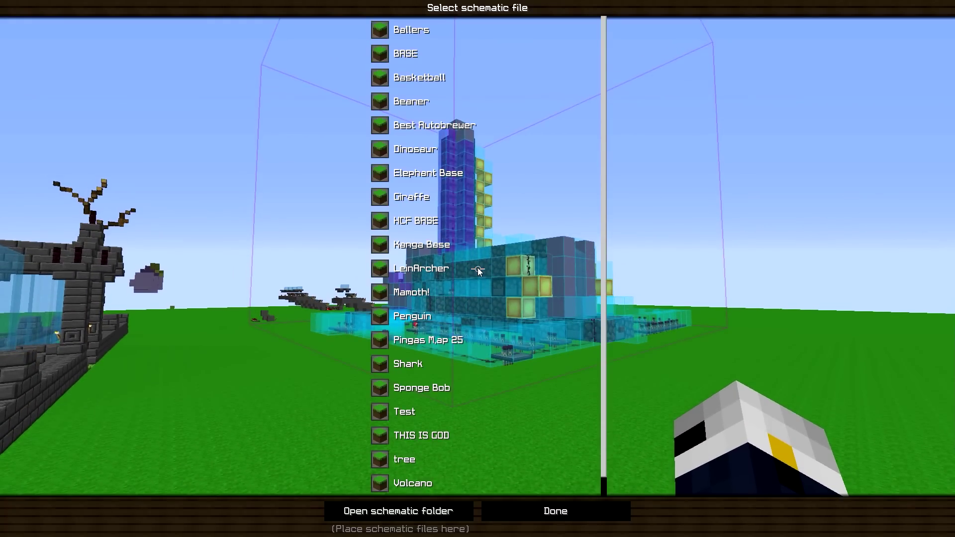
click(535, 508)
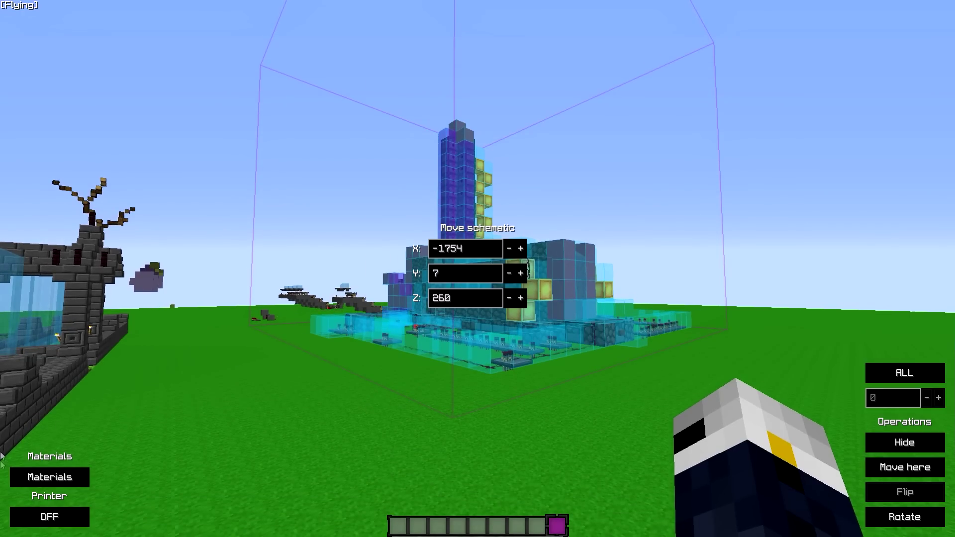
click(913, 374)
key(Escape)
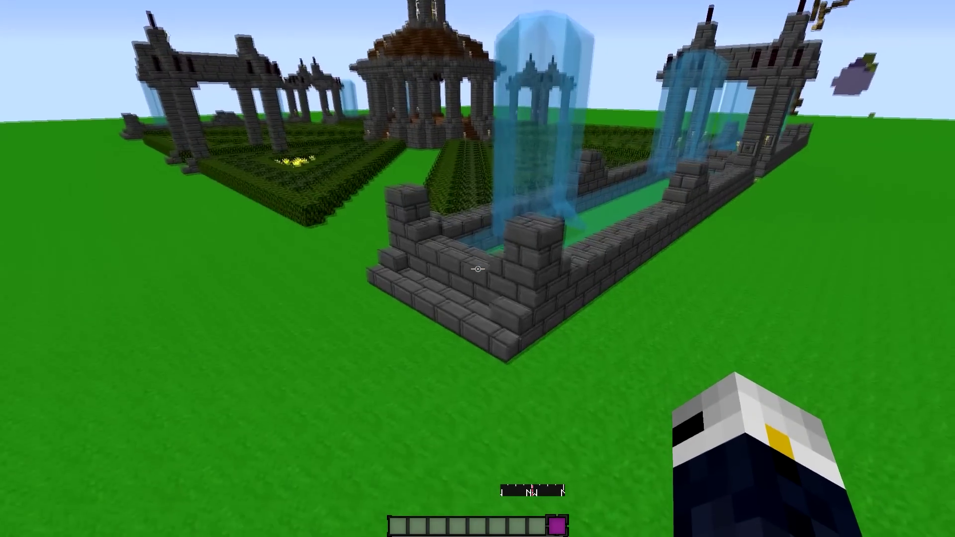
Place the schematic selection's red point beside the fountain channel's corner and turn the selection on
key(w)
key(KP_Multiply)
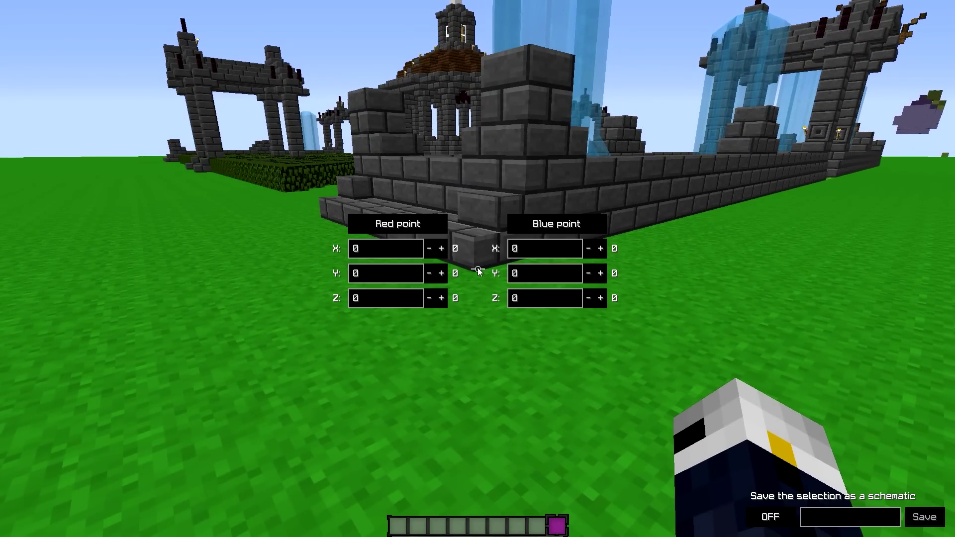
click(393, 227)
click(771, 516)
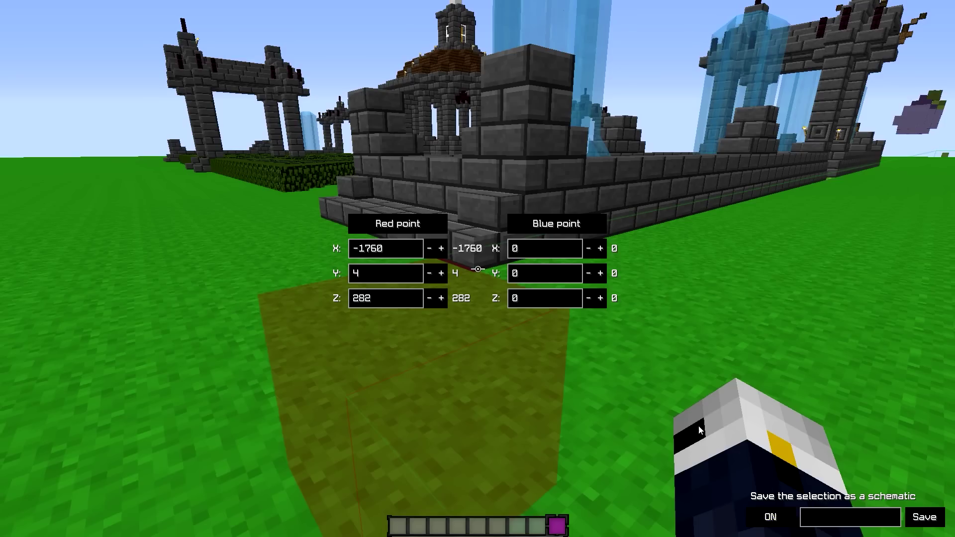
Move the red point to X -1762, Z 280 so it sits on the fountain channel's corner block
click(429, 250)
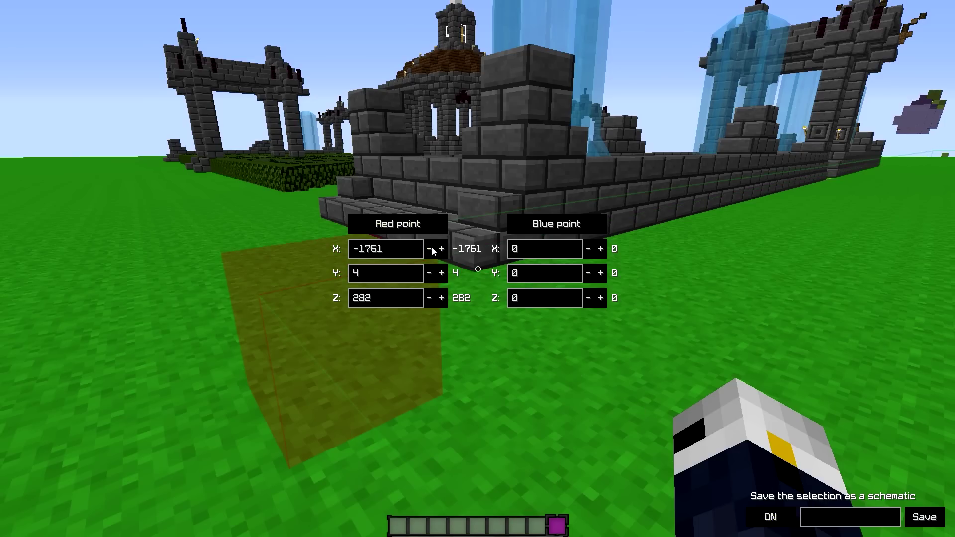
click(431, 250)
click(442, 298)
click(430, 298)
click(430, 298)
click(429, 299)
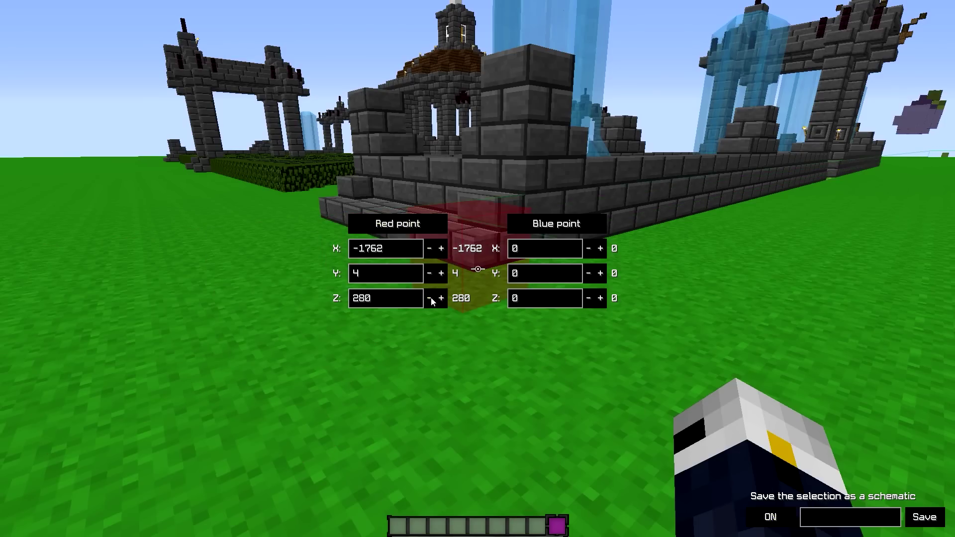
key(Escape)
Fly across the garden to the diagonally opposite outer corner of the far fountain channel
key(w)
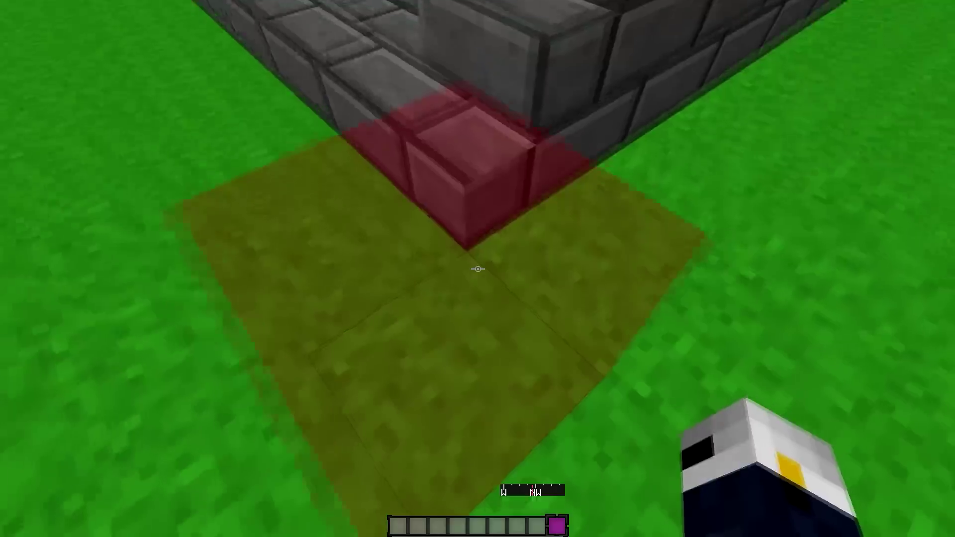
key(space)
key(space)
key(w)
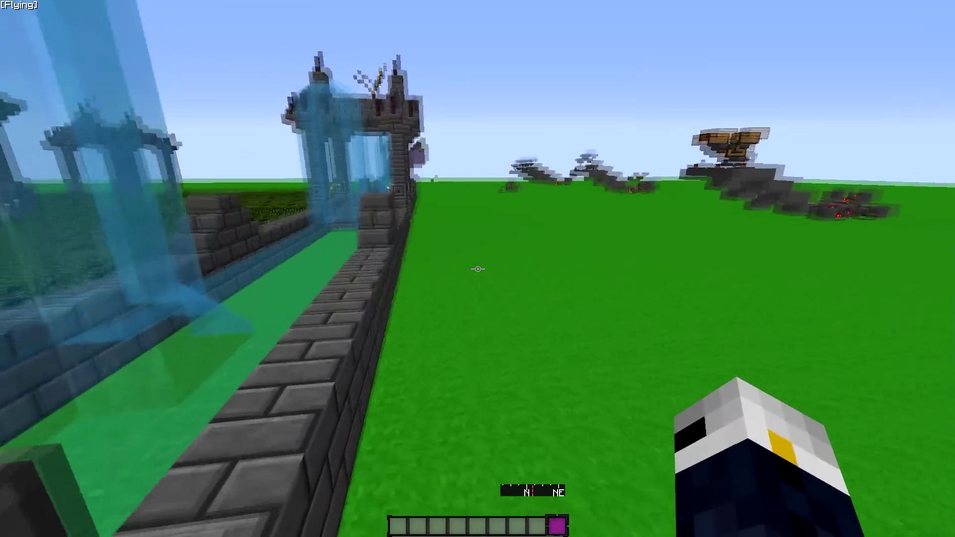
key(w)
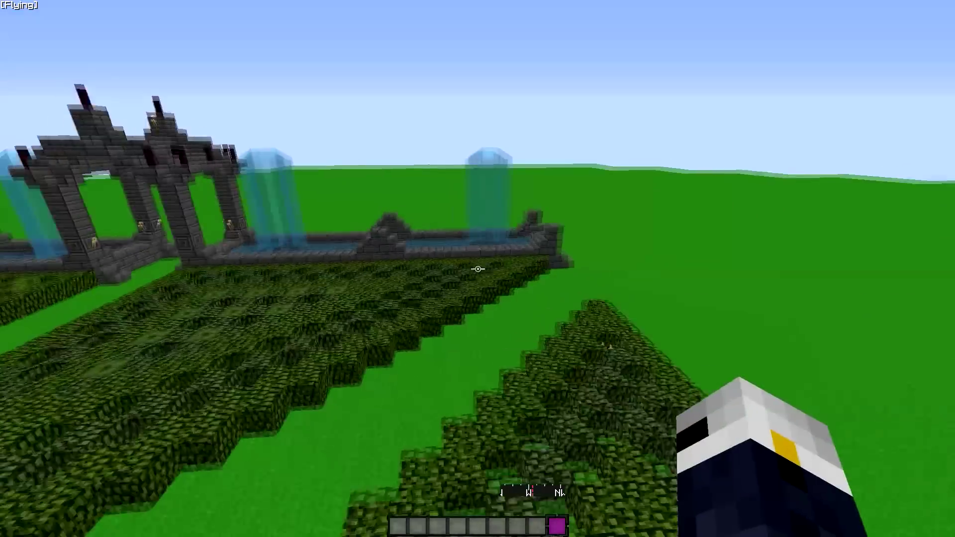
key(w)
key(space)
key(space)
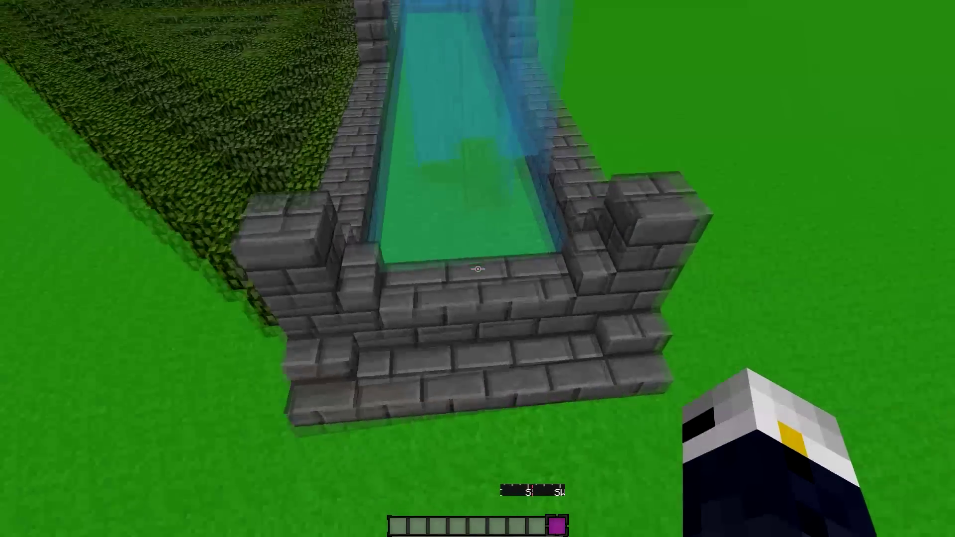
key(d)
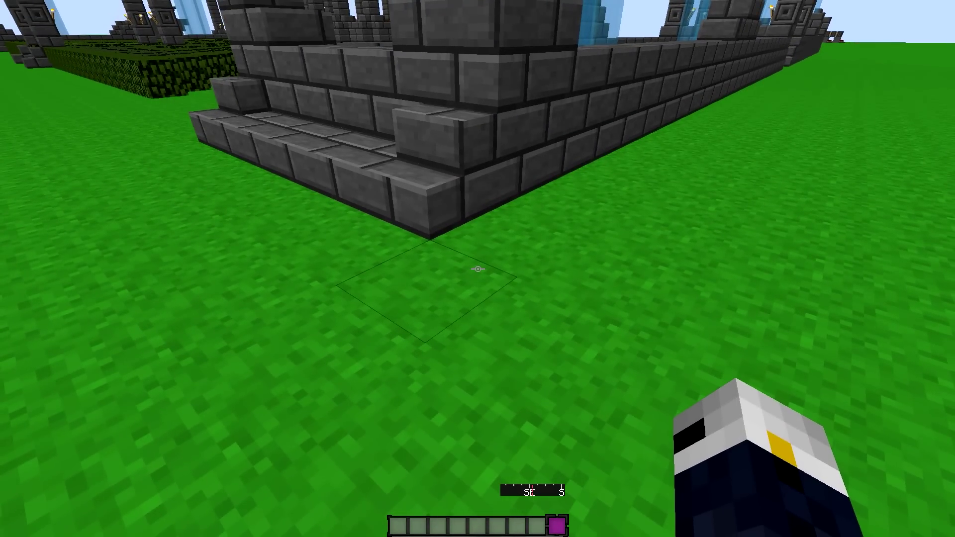
Place the selection's blue point at this corner and shift it to X -1834, Z 224
click(596, 227)
key(Escape)
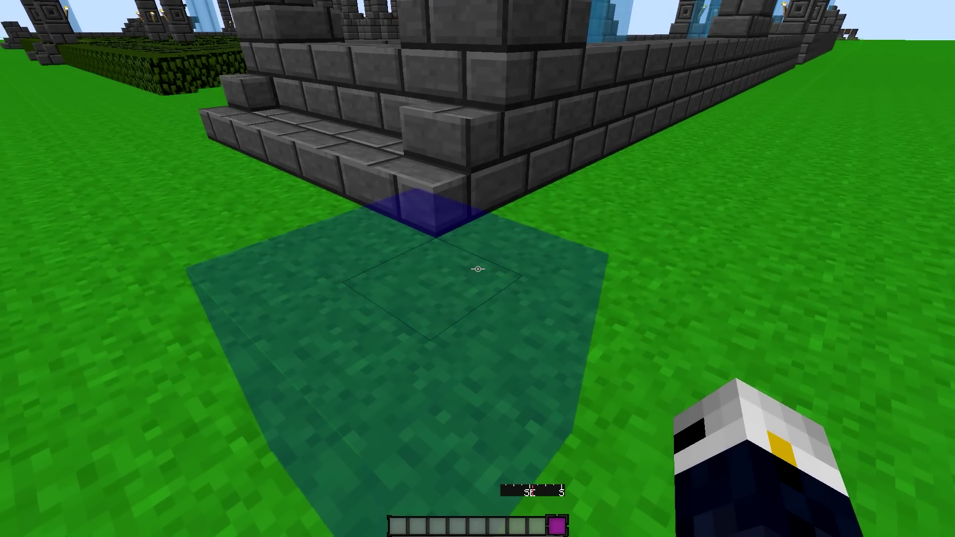
click(600, 249)
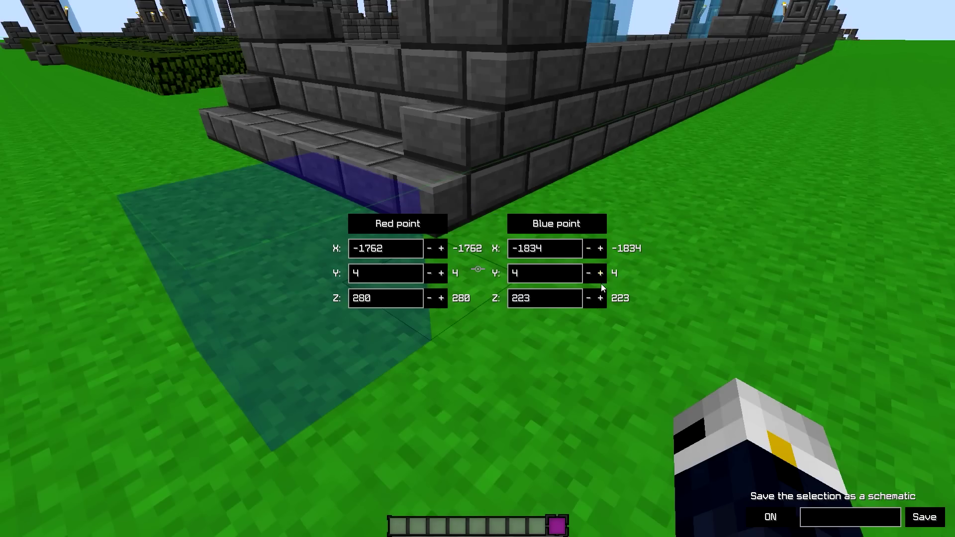
click(601, 298)
key(Escape)
key(KP_Subtract)
key(Escape)
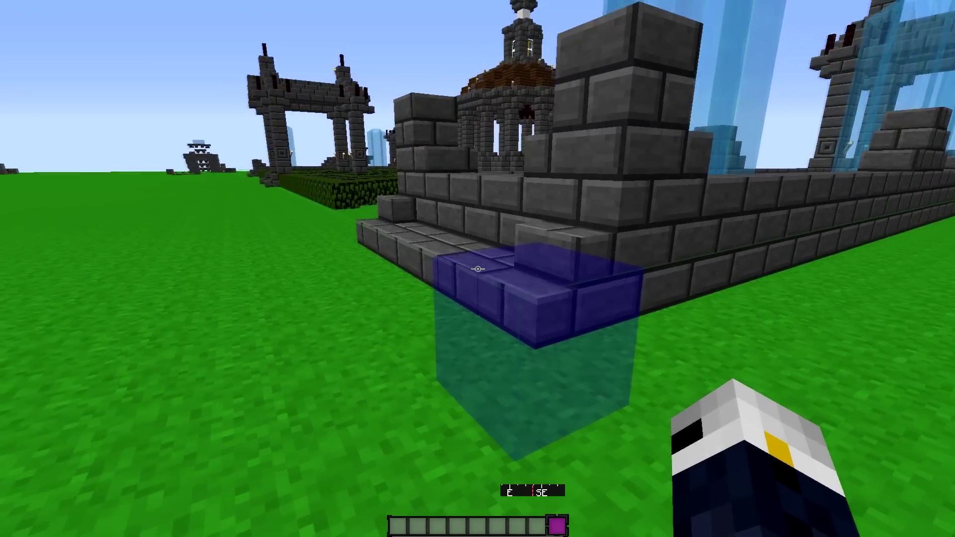
Examine the blue point marker at the fountain channel's corner from several sides
key(space)
key(space)
key(s)
key(shift)
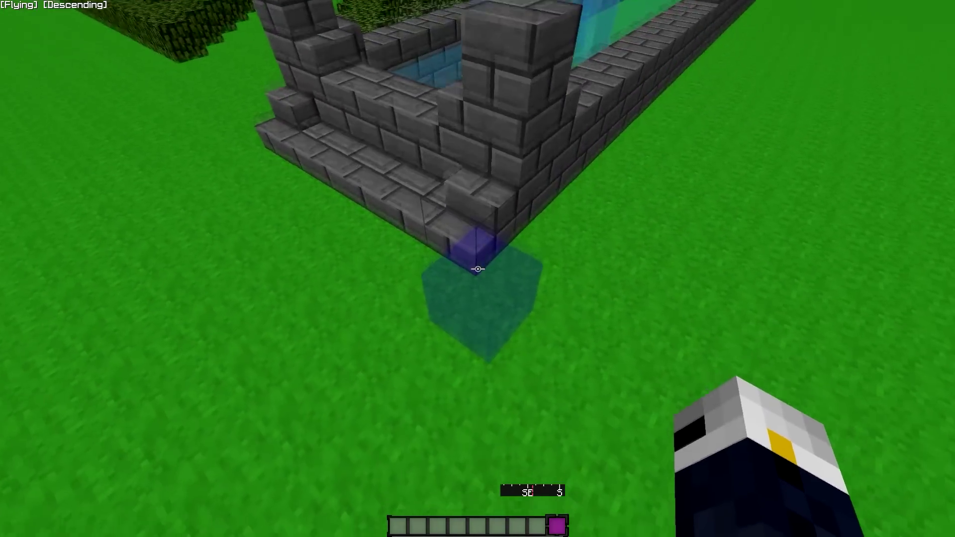
key(a)
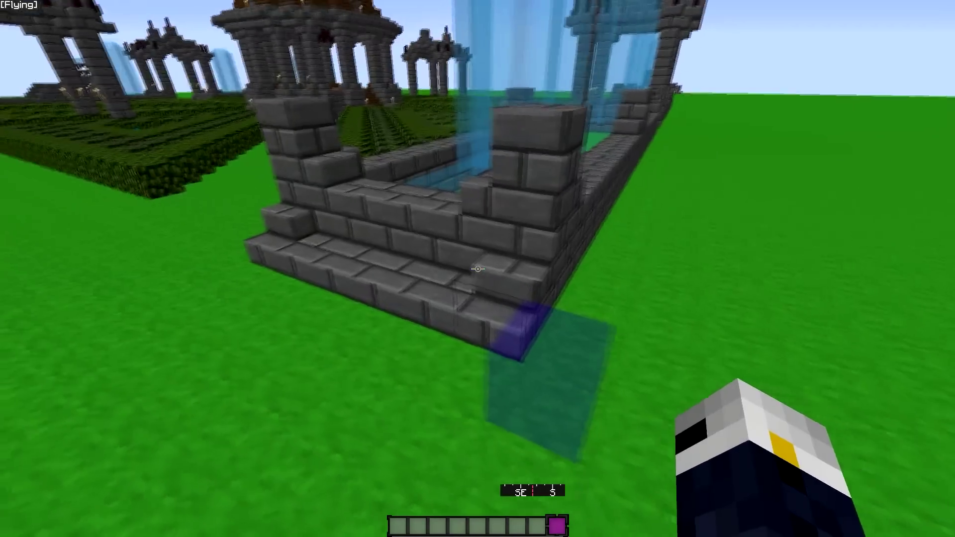
key(w)
key(shift)
key(w)
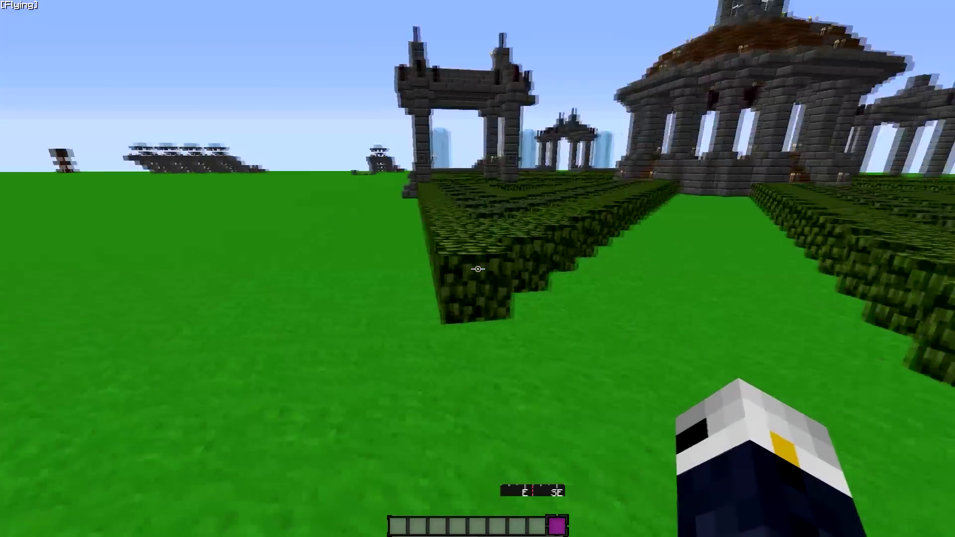
key(s)
key(s)
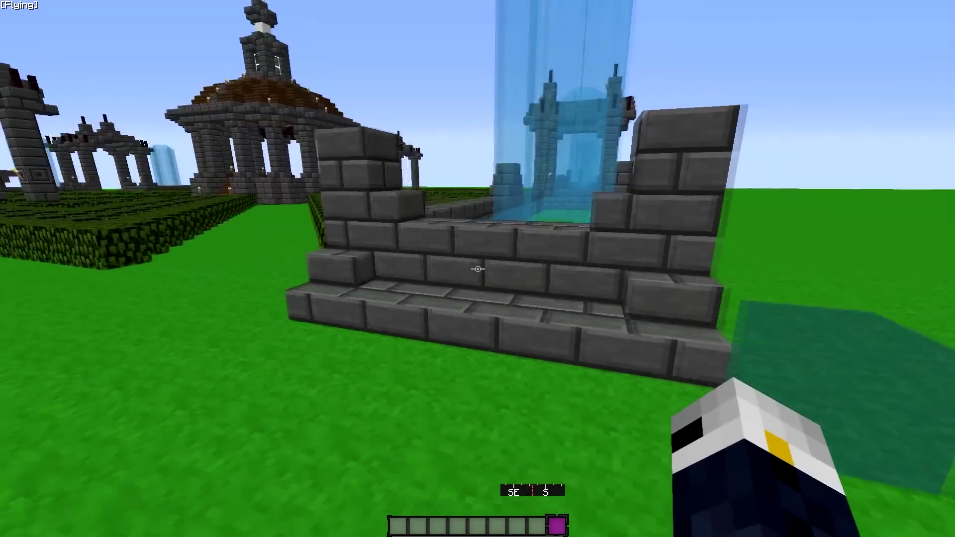
Raise the blue point's Y coordinate until its marker stands high above the fountain, and check it in the sky
key(KP_Multiply)
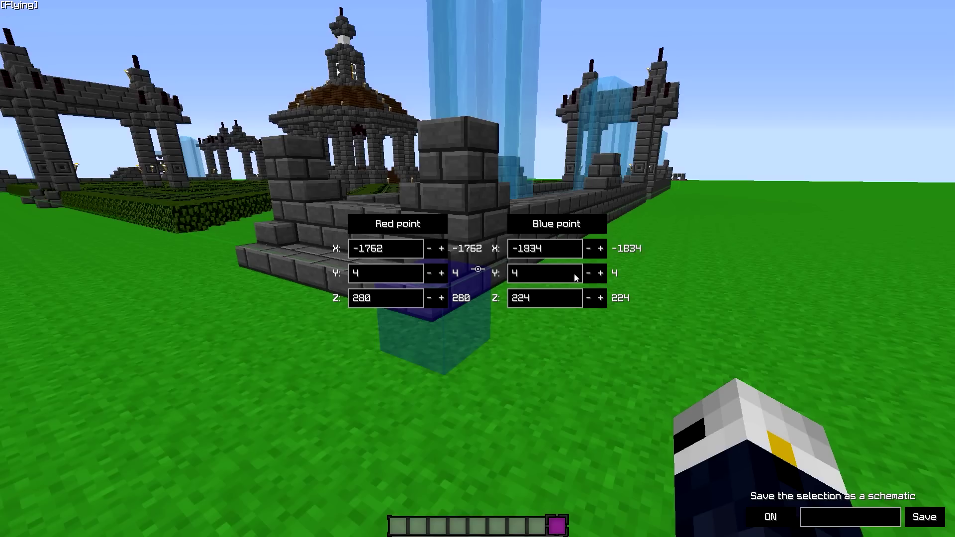
click(601, 274)
click(601, 274)
click(602, 274)
click(601, 274)
click(601, 274)
click(601, 274)
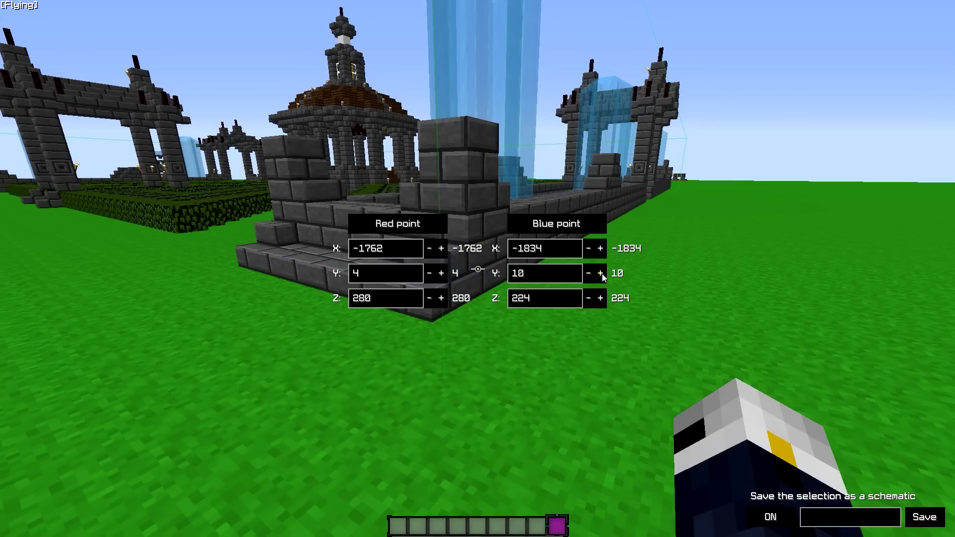
click(602, 274)
click(601, 274)
click(601, 274)
key(Escape)
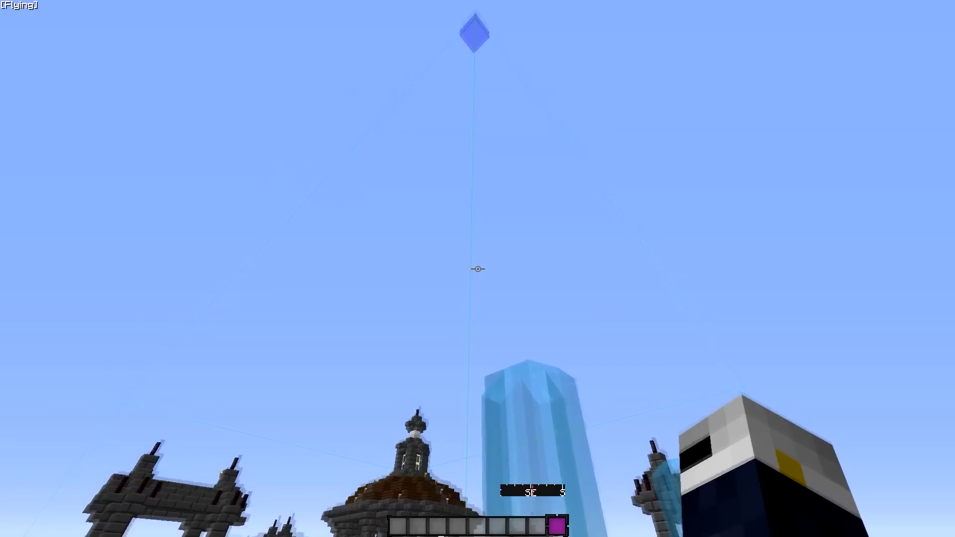
Save the selected garden region as a schematic named TESTING
key(a)
key(space)
key(space)
key(space)
key(space)
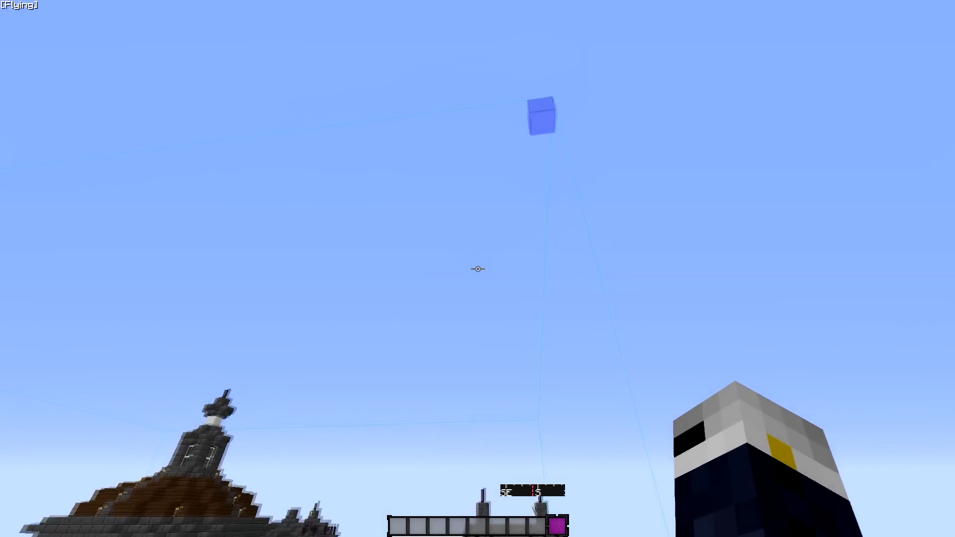
key(KP_Multiply)
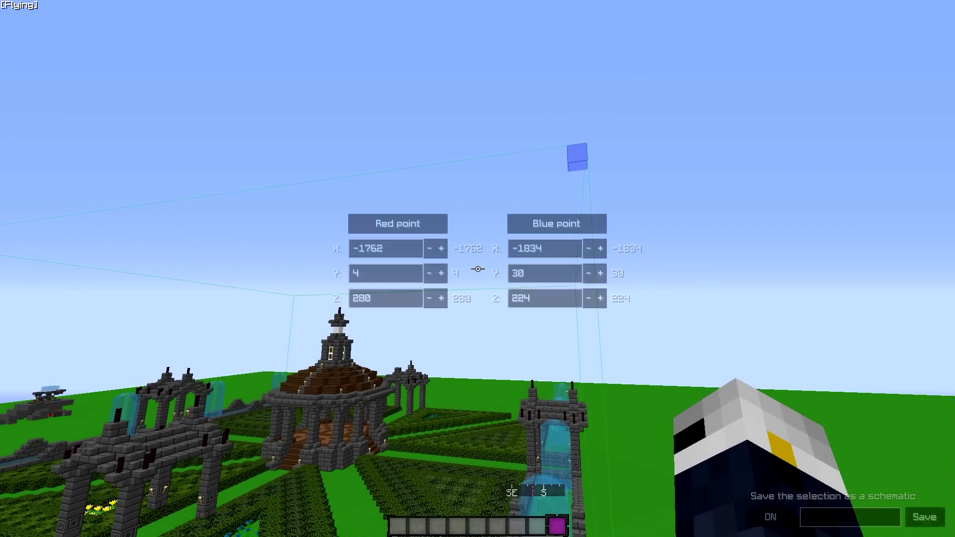
key(Escape)
key(w)
key(KP_Multiply)
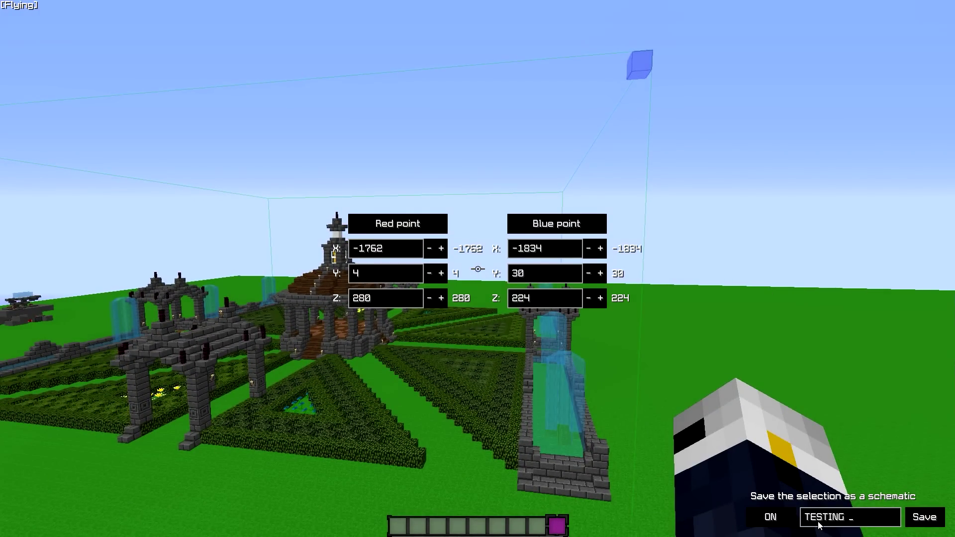
click(920, 522)
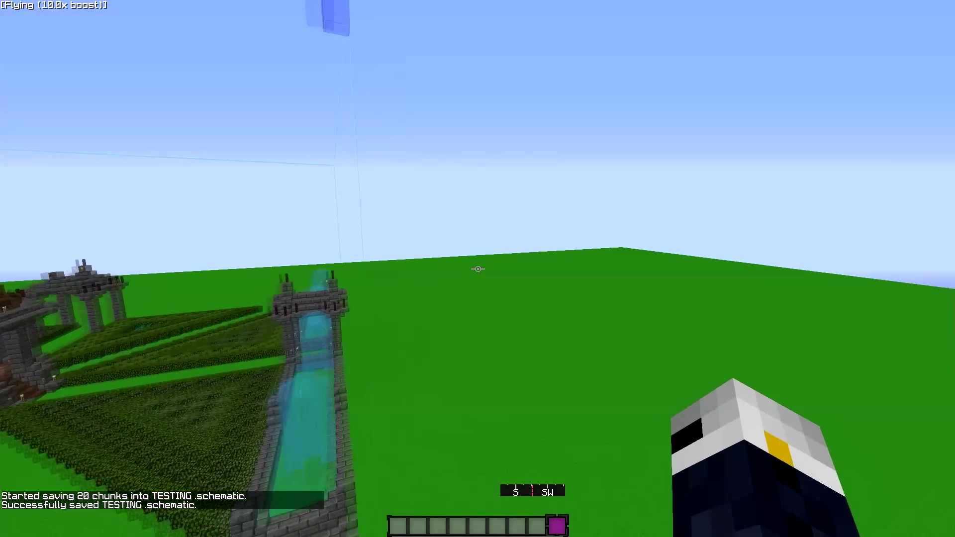
Fly away from the pavilion garden to an empty stretch of the superflat grass
key(w)
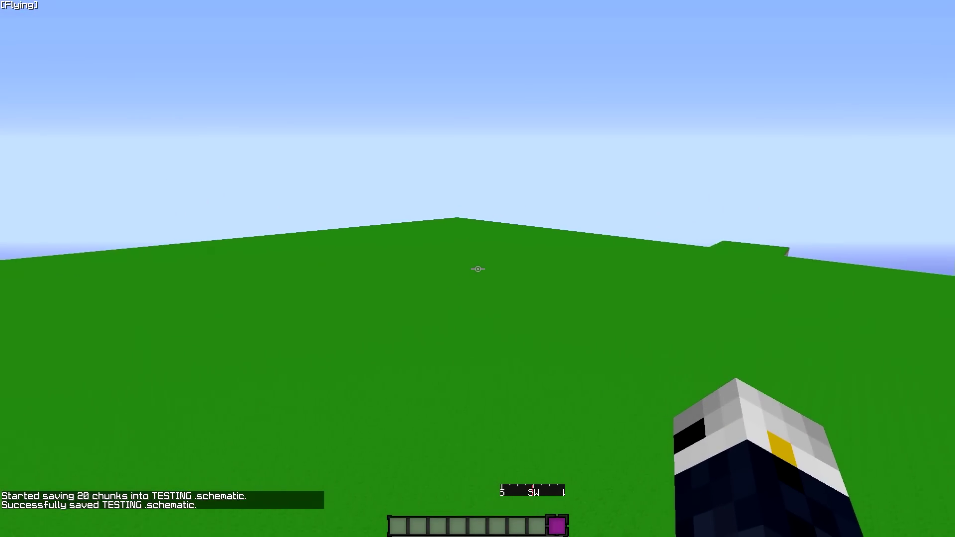
key(space)
key(space)
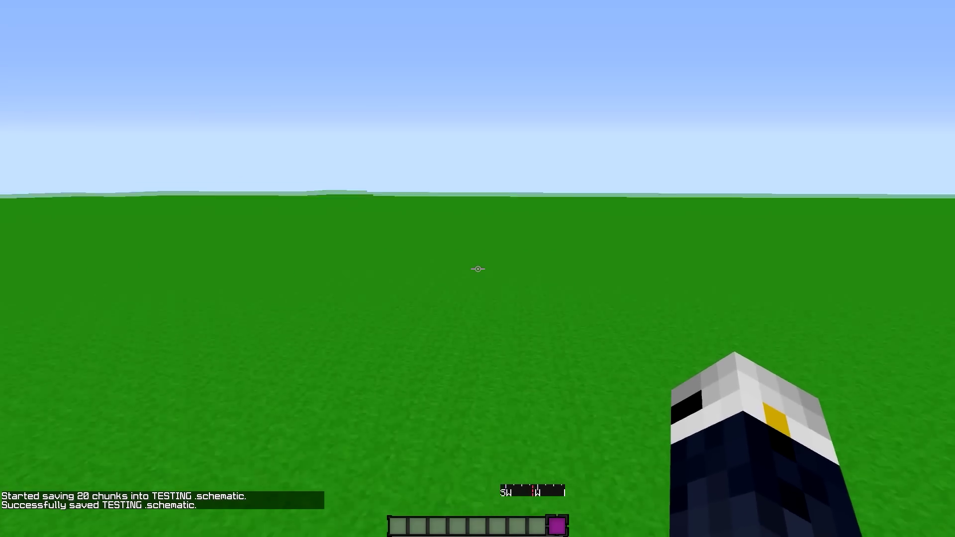
scroll(477, 269, up, 1)
scroll(478, 268, down, 1)
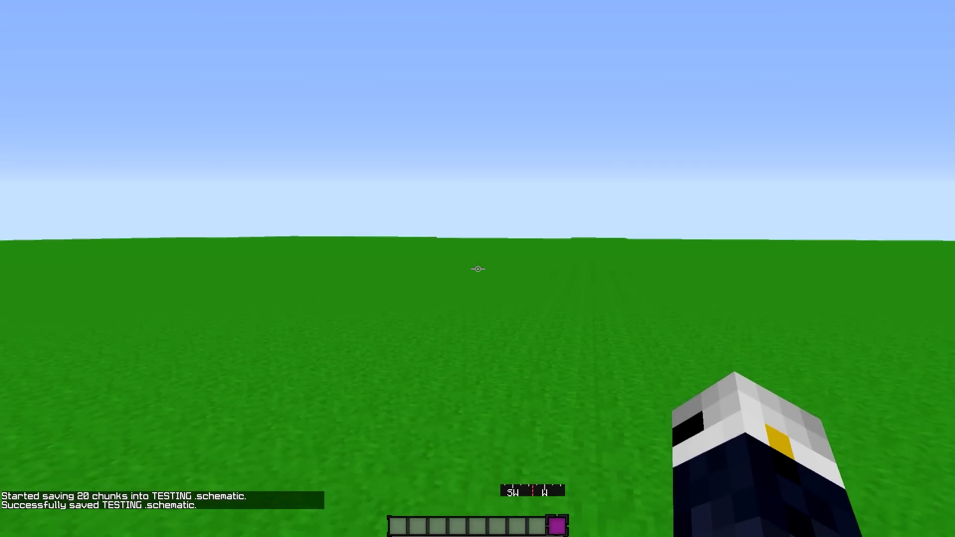
key(space)
key(space)
key(space)
key(space)
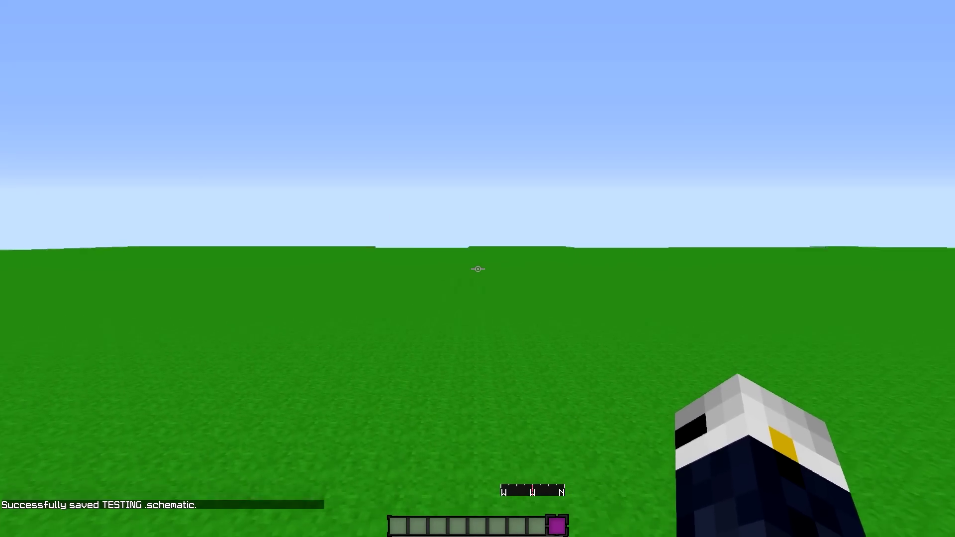
Load the TESTING schematic so its hologram stands on the empty grass
key(Escape)
key(KP_Subtract)
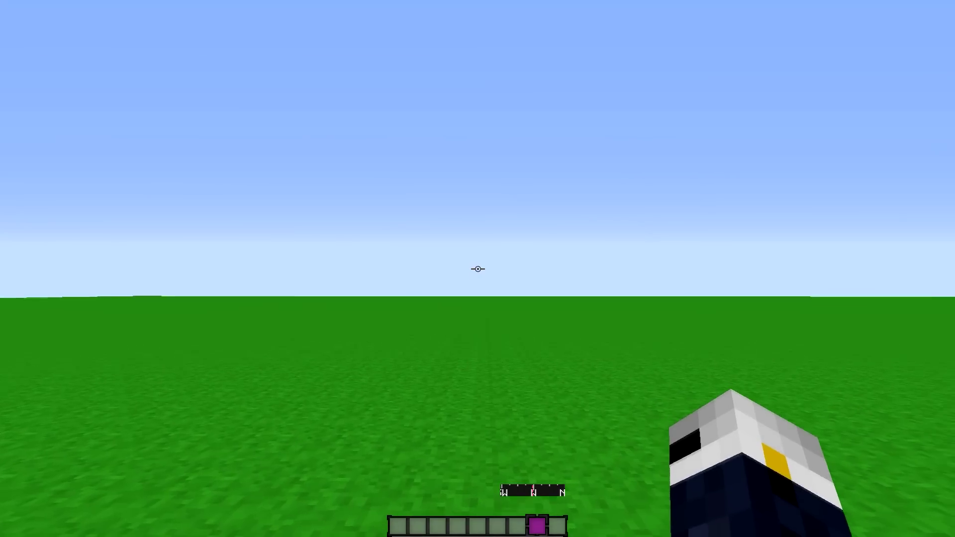
key(KP_Multiply)
key(Escape)
key(KP_Divide)
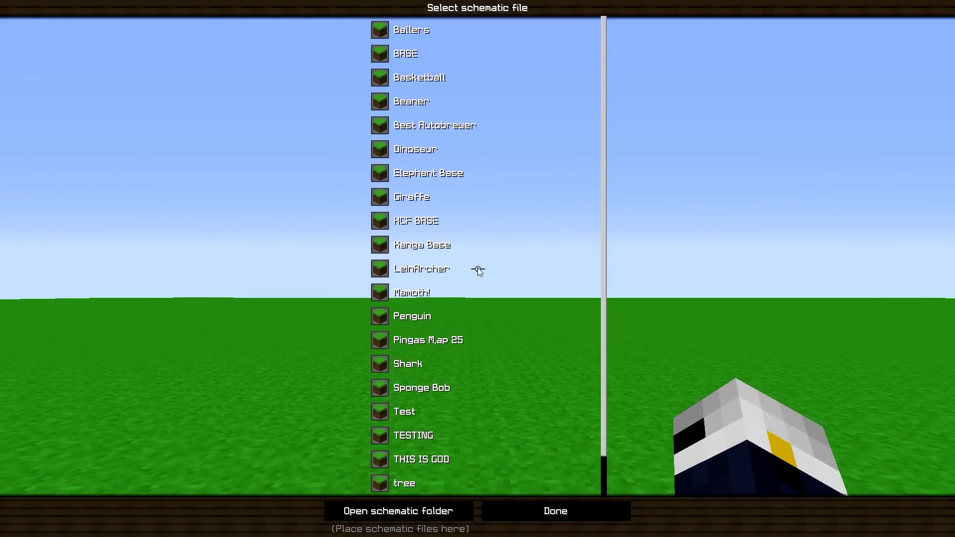
scroll(479, 270, down, 2)
scroll(446, 470, up, 1)
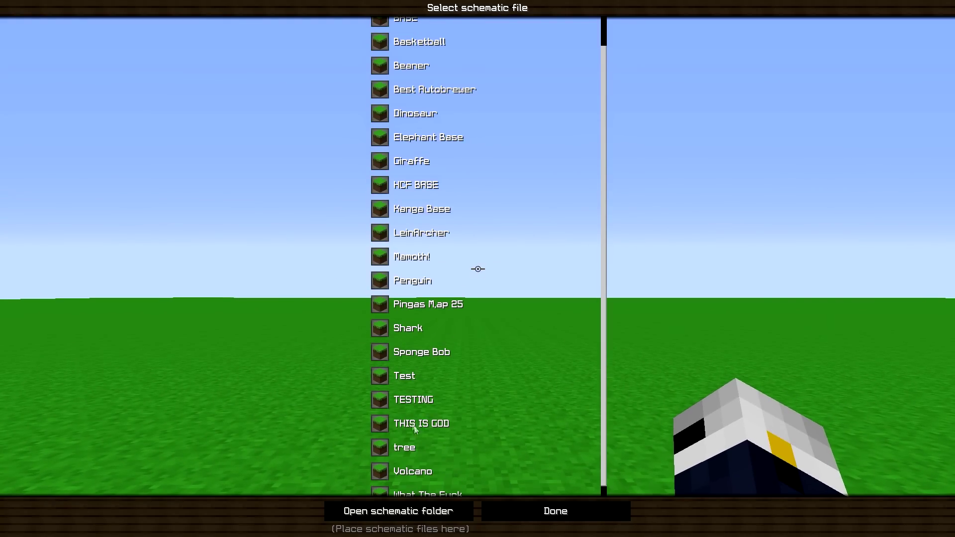
click(407, 406)
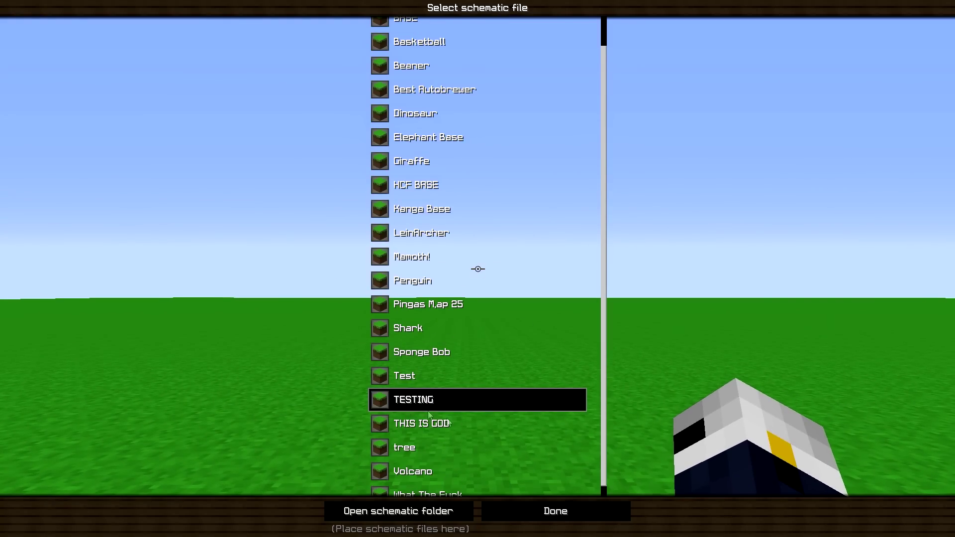
click(555, 512)
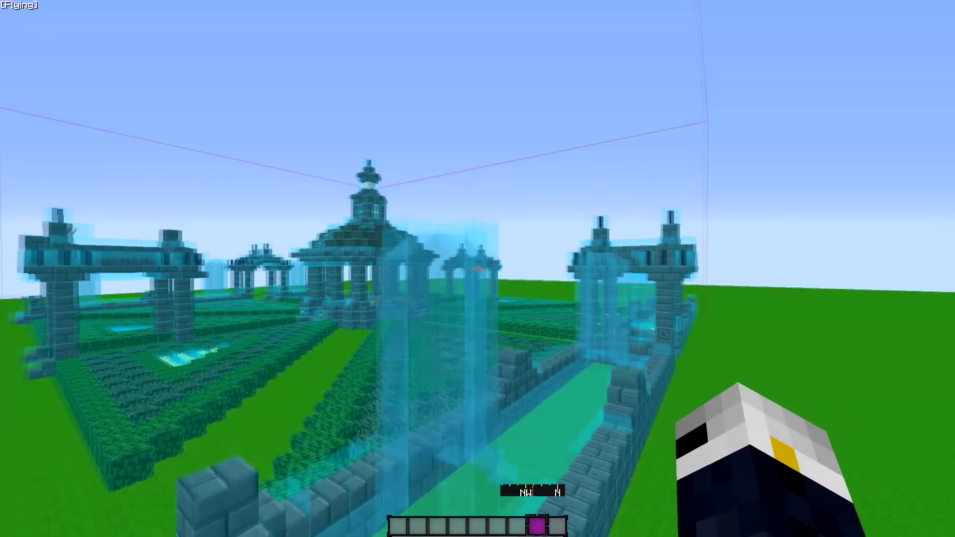
Put stacks of two kinds of leaves from the creative inventory into hotbar slots 8 and 9
key(space)
key(d)
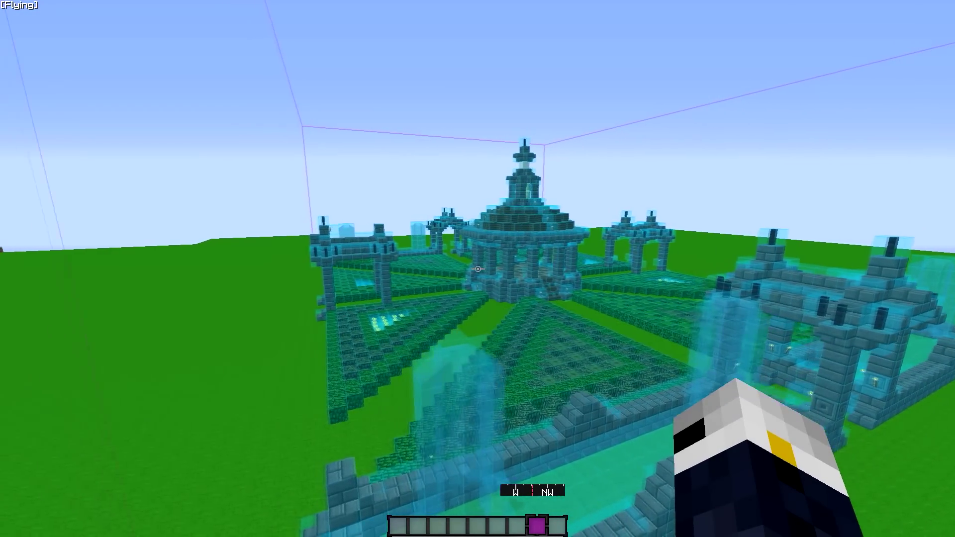
key(e)
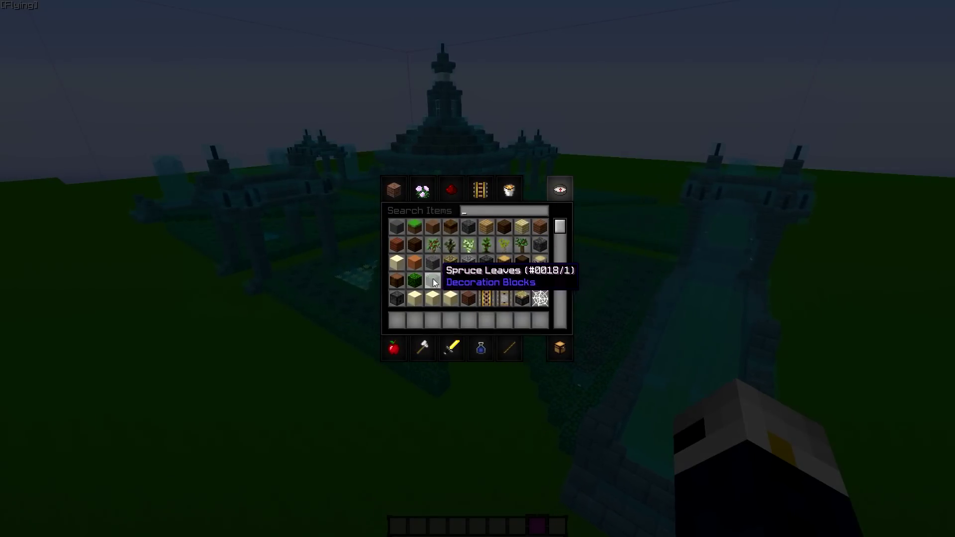
key(9)
key(8)
key(Escape)
key(w)
key(9)
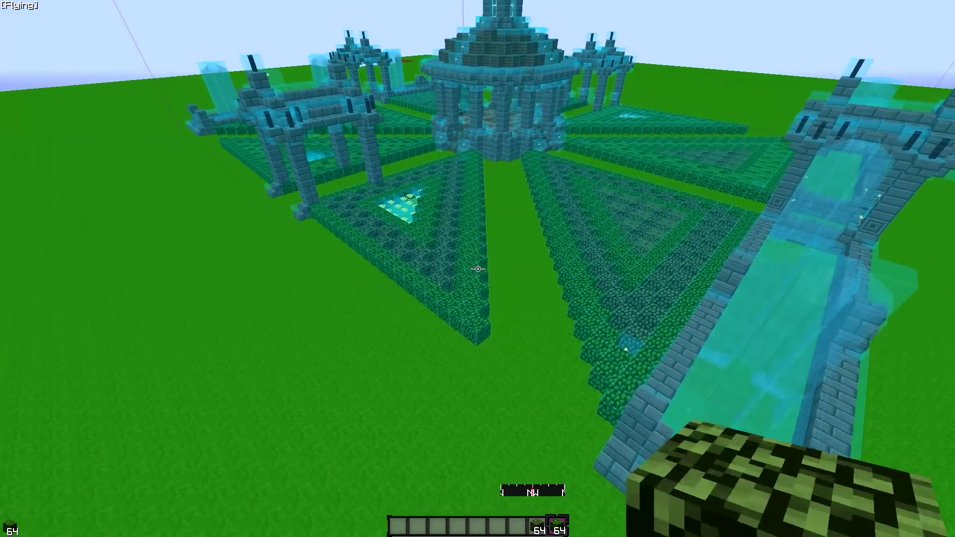
Place leaf blocks of both kinds side by side at the outer tip of the triangular hedge hologram
key(w)
key(shift)
right_click(478, 269)
key(a)
right_click(478, 268)
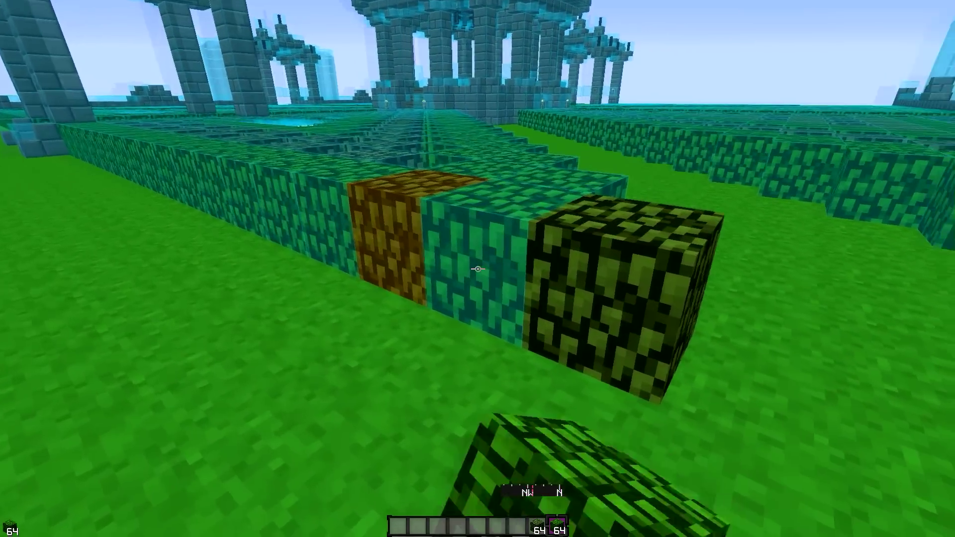
right_click(478, 269)
click(478, 269)
right_click(477, 269)
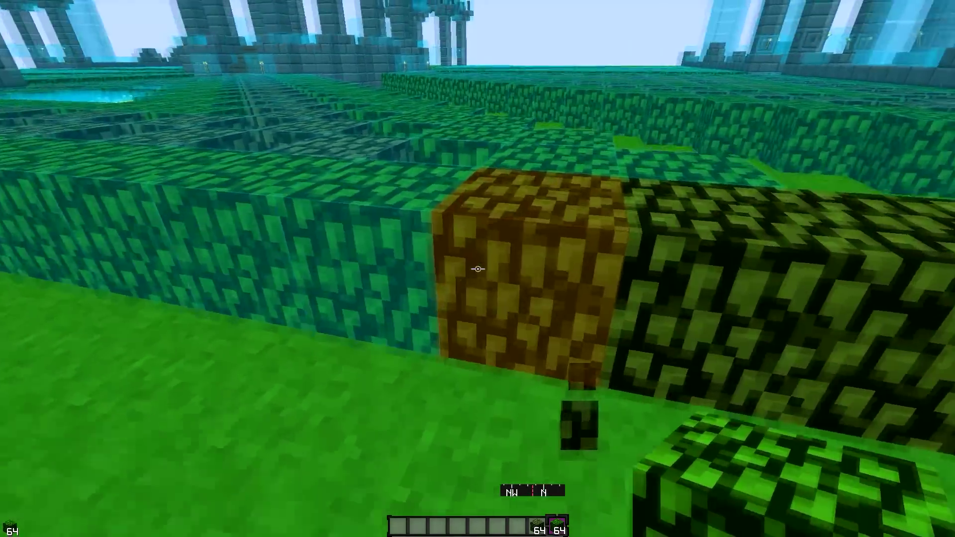
Break and replace the mismatched leaf block beside the matching leaves at the hedge's tip
key(space)
key(space)
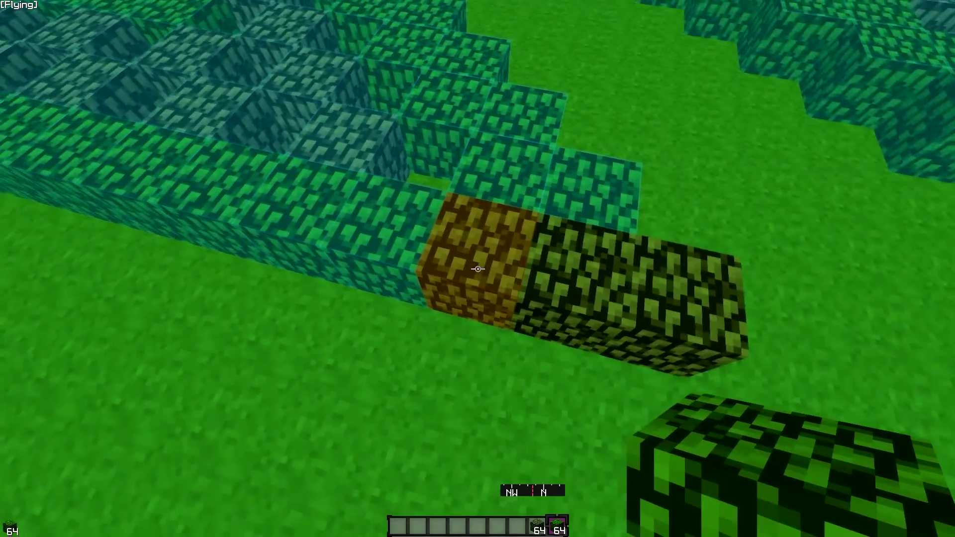
click(478, 269)
right_click(477, 269)
key(d)
click(477, 268)
right_click(478, 269)
click(478, 269)
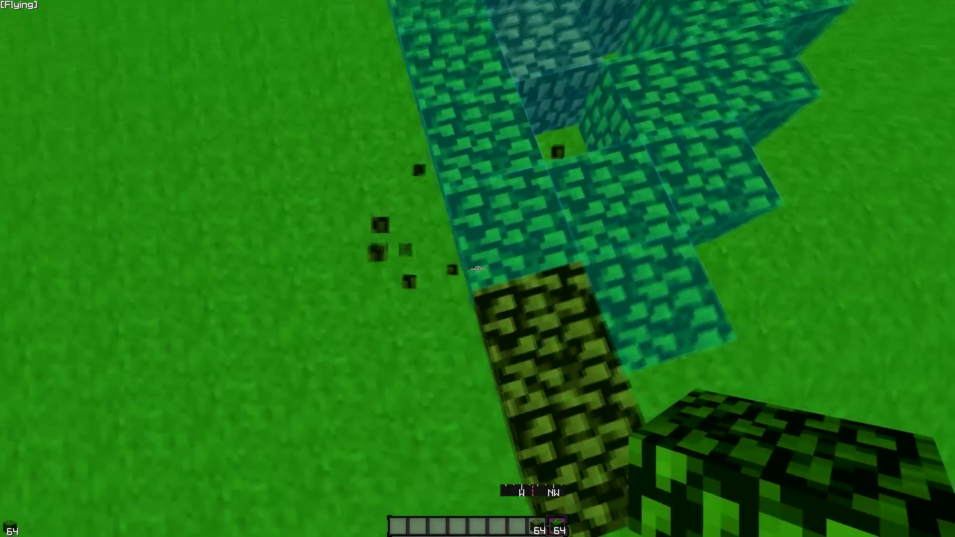
Repeat the leaf placement at the hedge's tip and clear all placed leaf blocks from the hologram
right_click(478, 269)
click(478, 269)
right_click(478, 268)
click(477, 268)
click(477, 269)
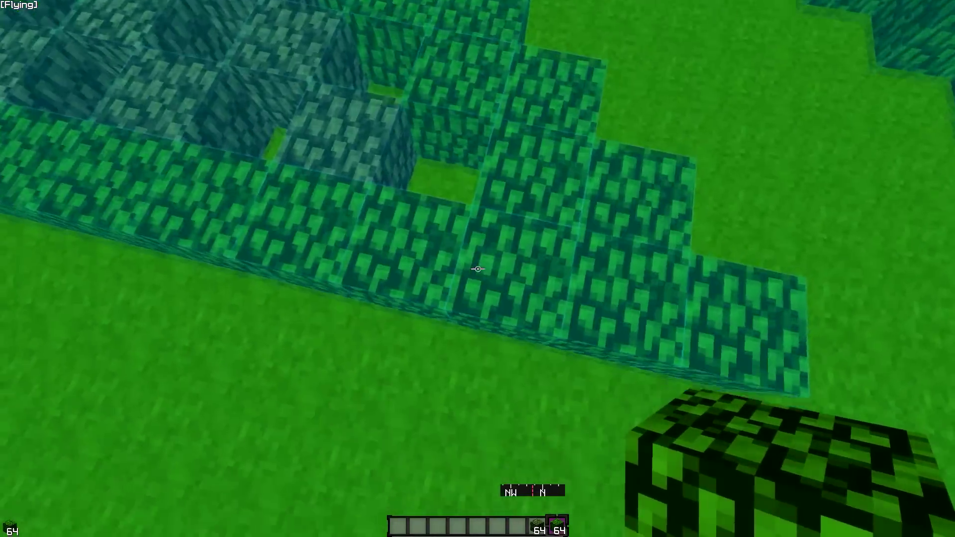
right_click(478, 269)
click(478, 269)
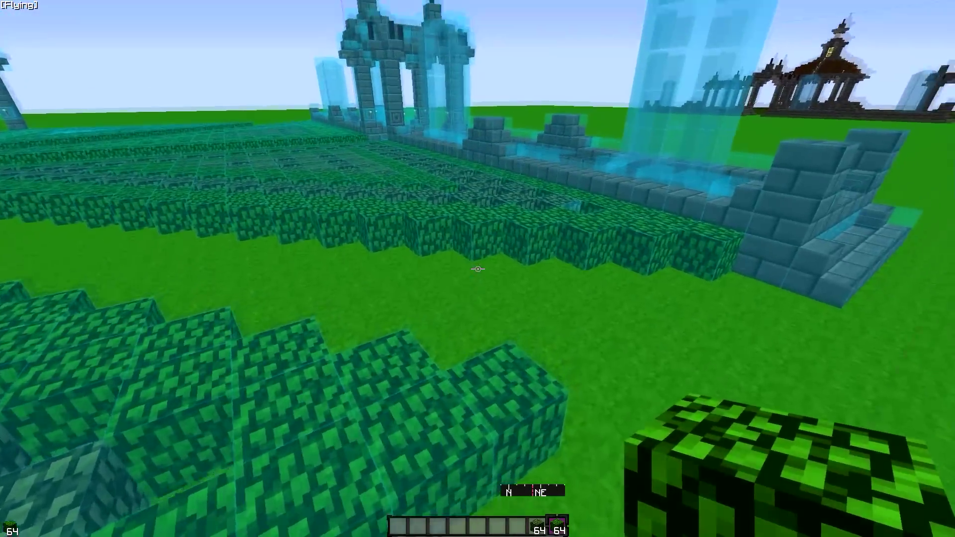
Stack leaf blocks on the grass beside the fountain channel, where the schematic has no blocks, and break them
key(e)
key(e)
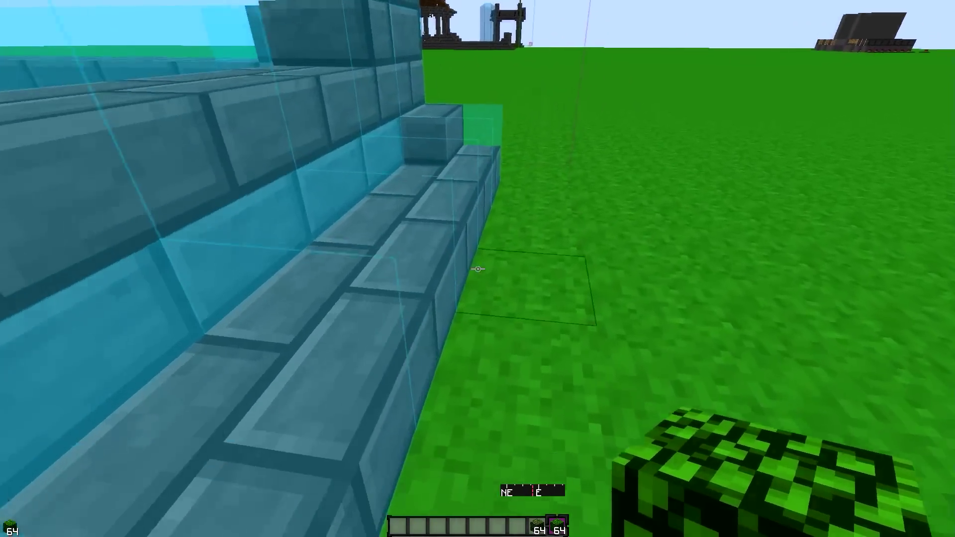
key(space)
key(space)
right_click(478, 269)
right_click(478, 269)
right_click(477, 268)
right_click(478, 269)
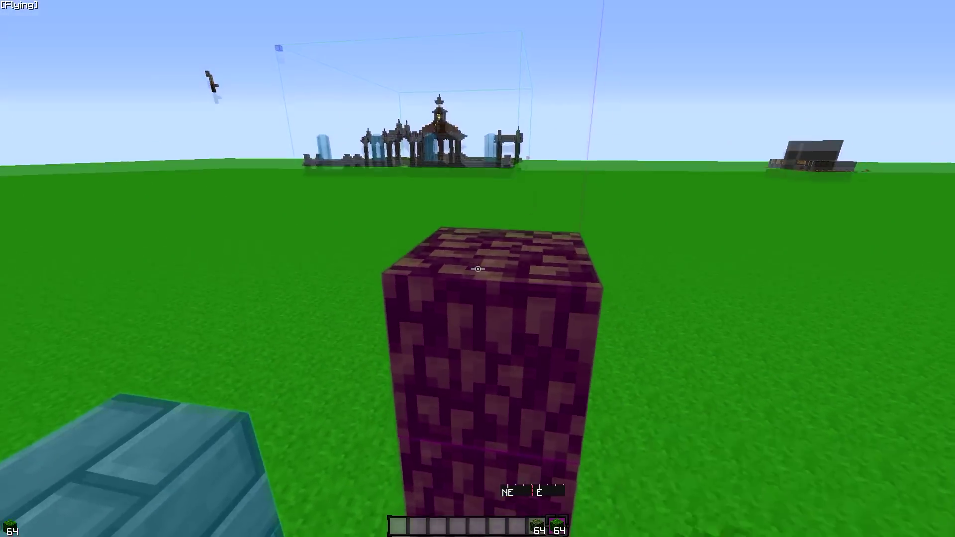
right_click(478, 268)
click(478, 269)
click(478, 268)
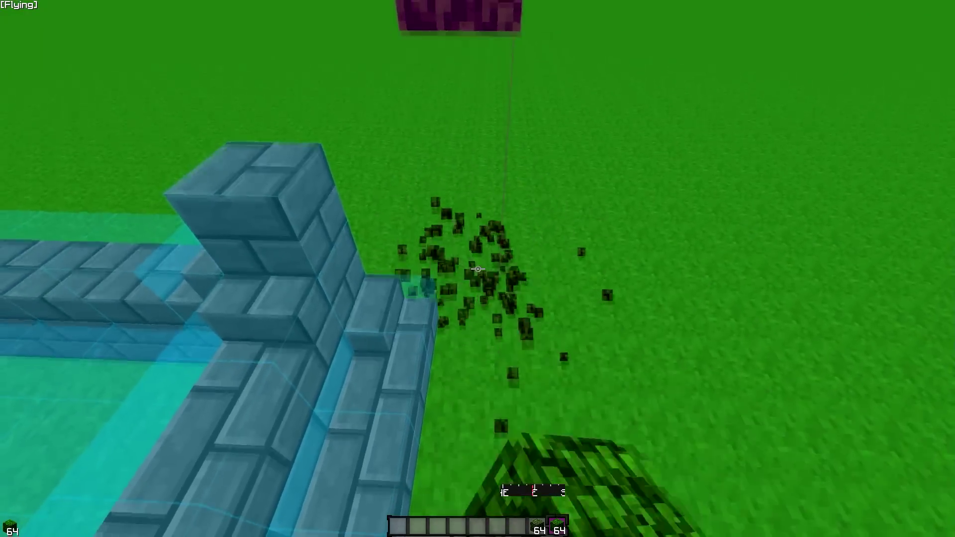
click(478, 268)
Try a leaf block and Stone Brick Monster Egg blocks, searched as "STONE brick", at the base of the fountain's corner pillar
key(e)
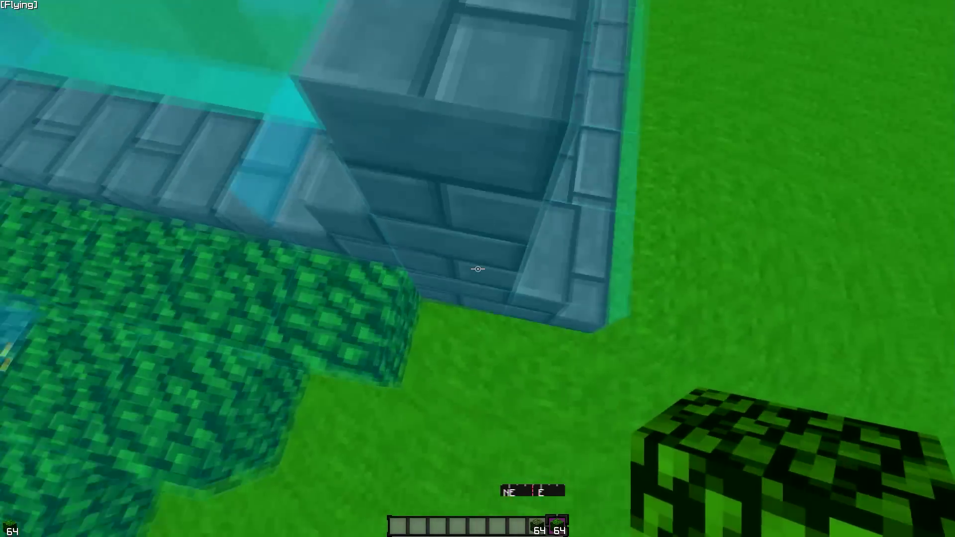
right_click(477, 269)
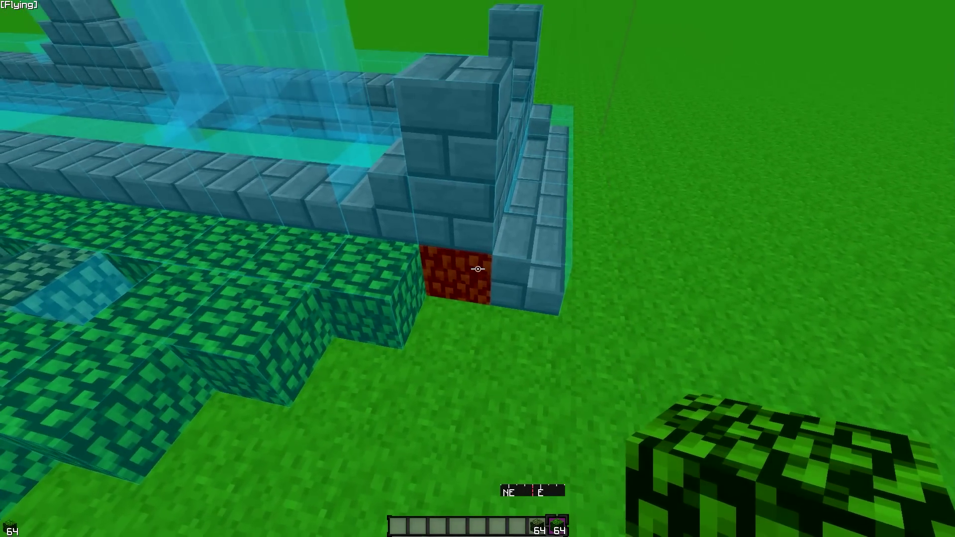
key(e)
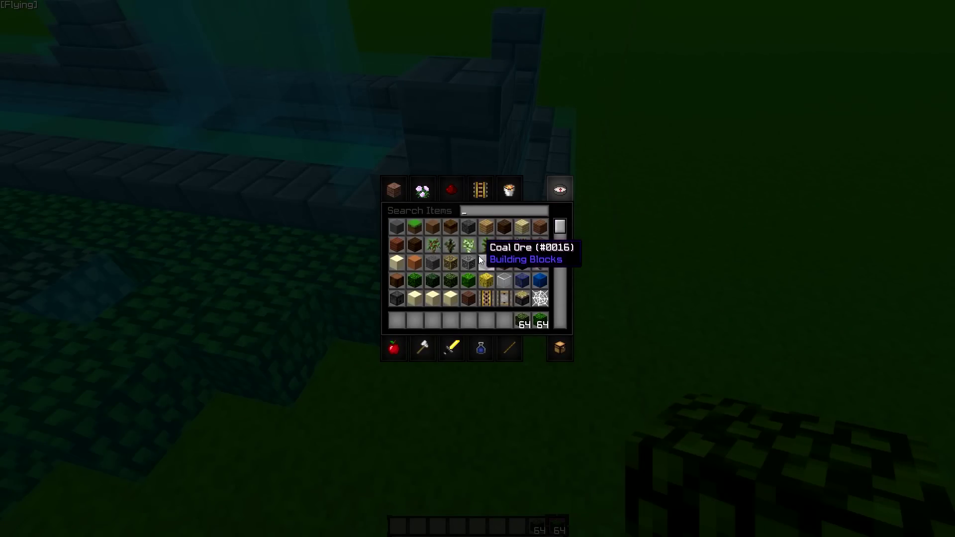
text(STONEB)
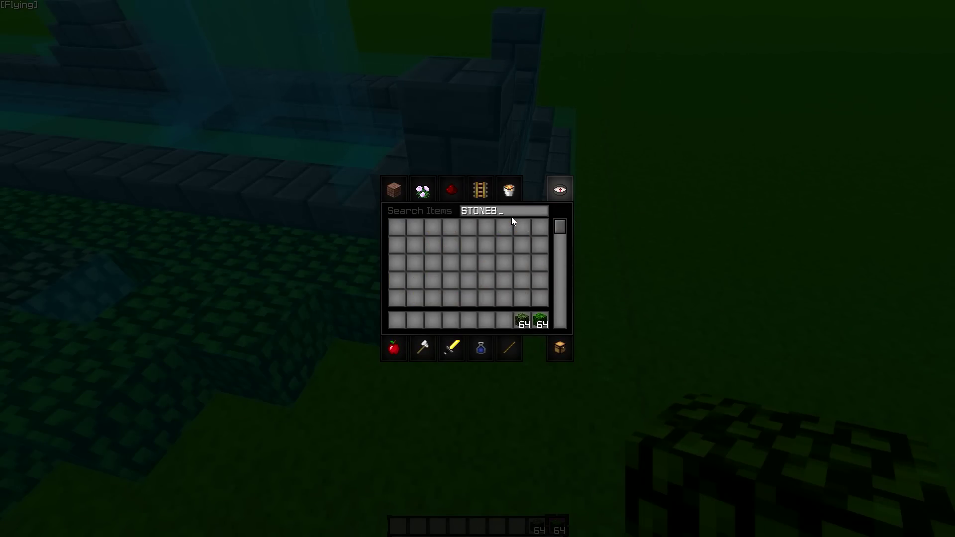
key(BackSpace)
text(brick)
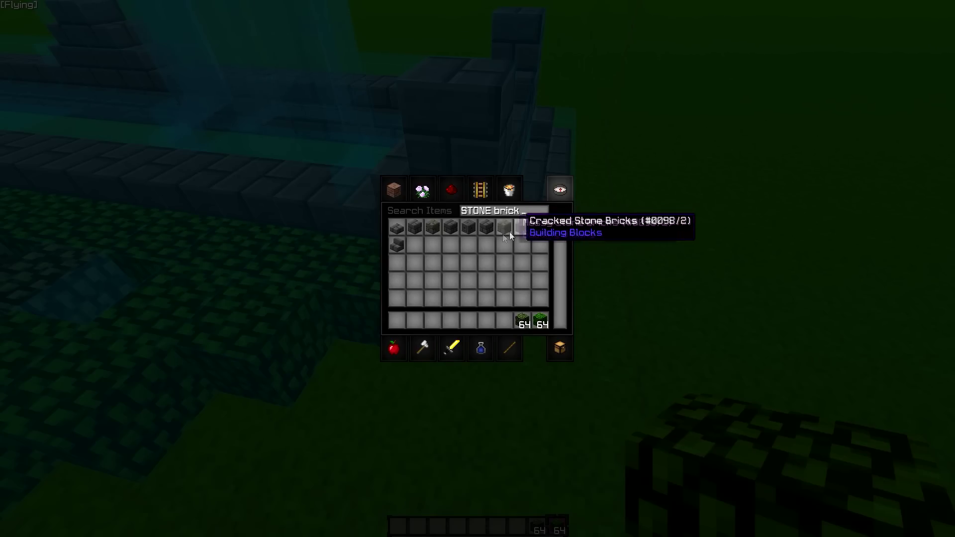
text(9)
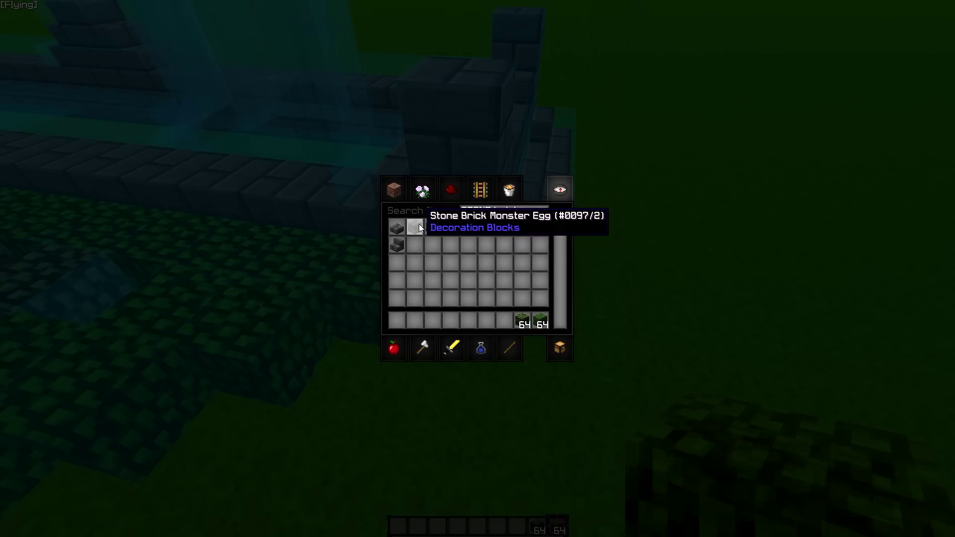
key(Escape)
key(w)
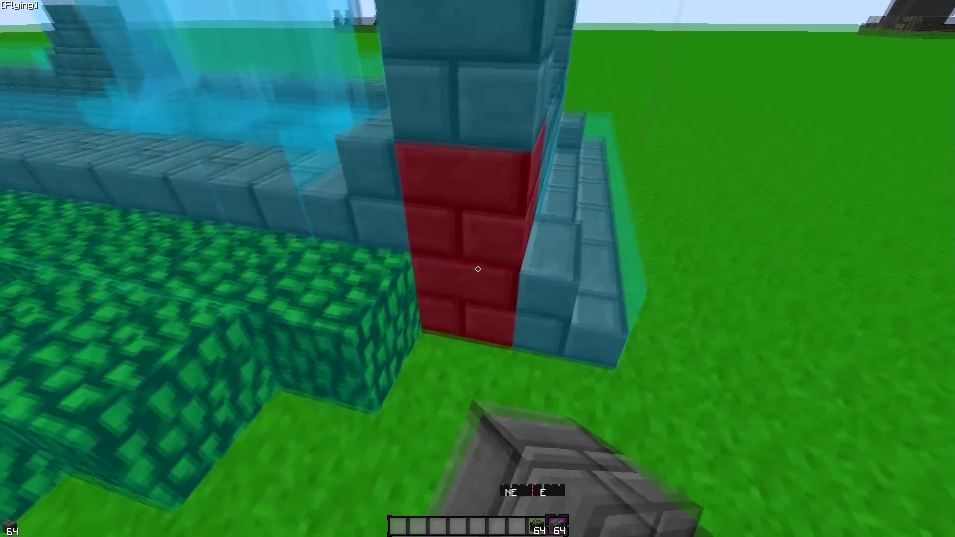
Take a stack of Oak Wood into hotbar slot 9 and fly to the central pavilion hologram
key(e)
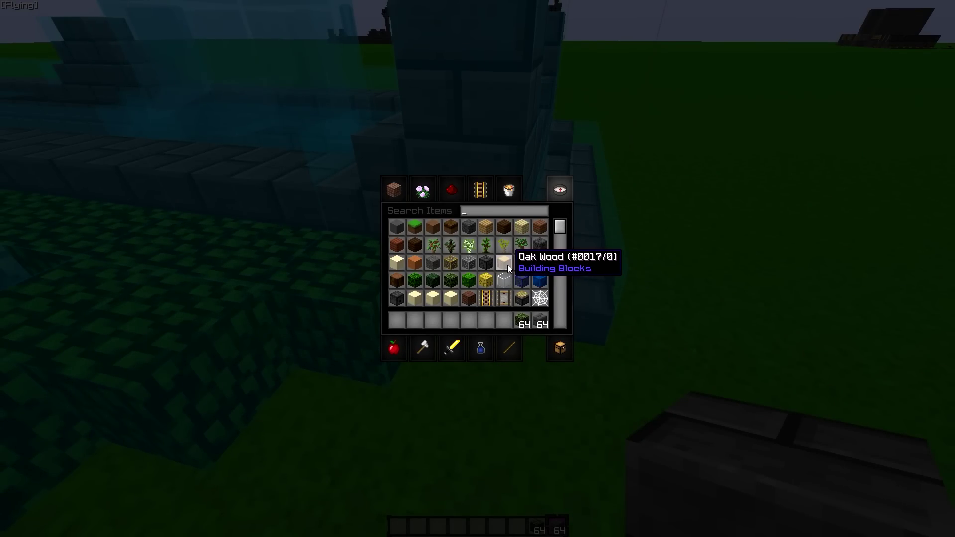
key(e)
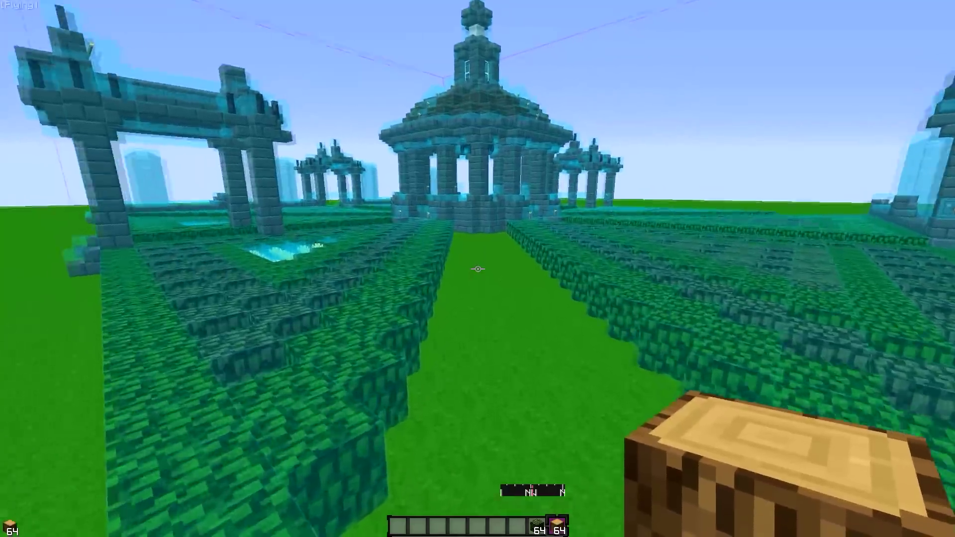
key(space)
key(space)
key(w)
key(shift)
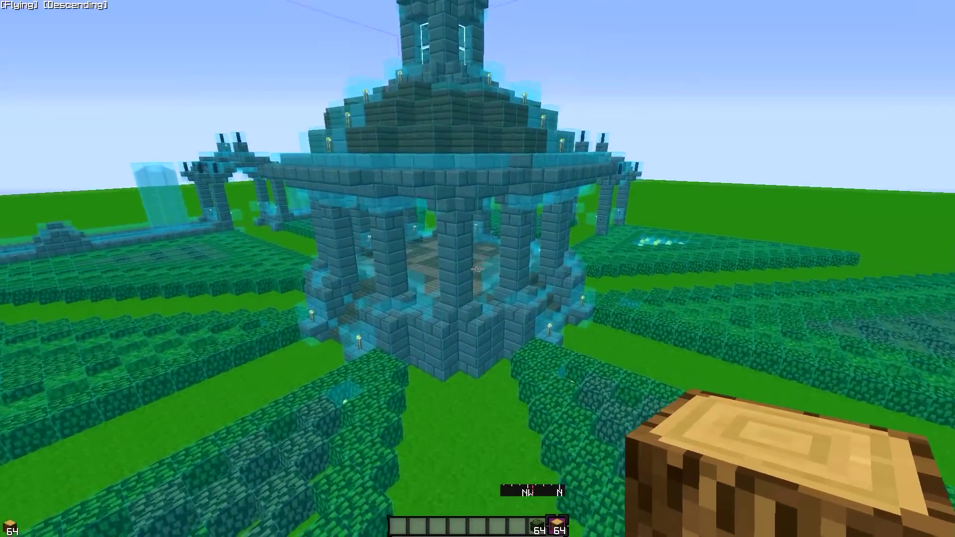
Place Oak Wood blocks upright and sideways on the open grass outside the garden hologram and break them
key(w)
key(shift)
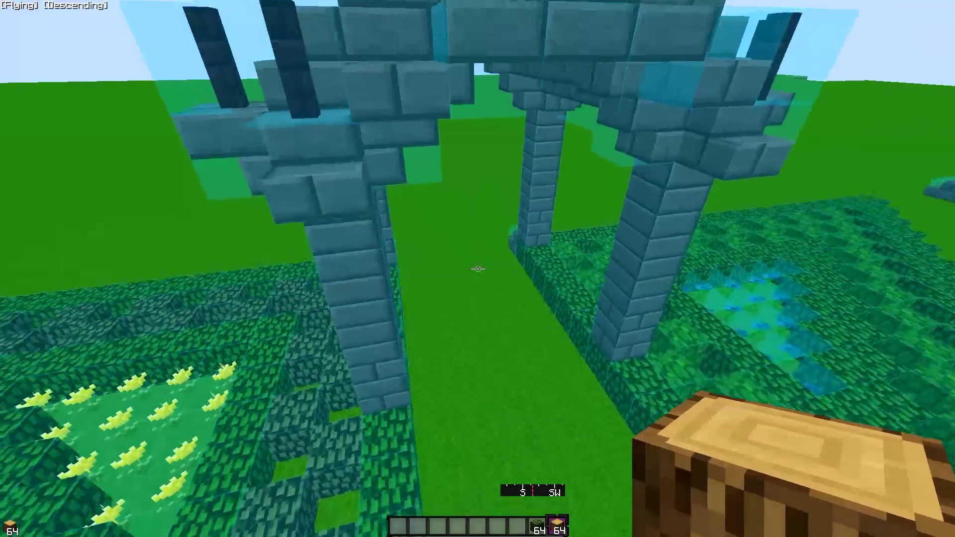
key(w)
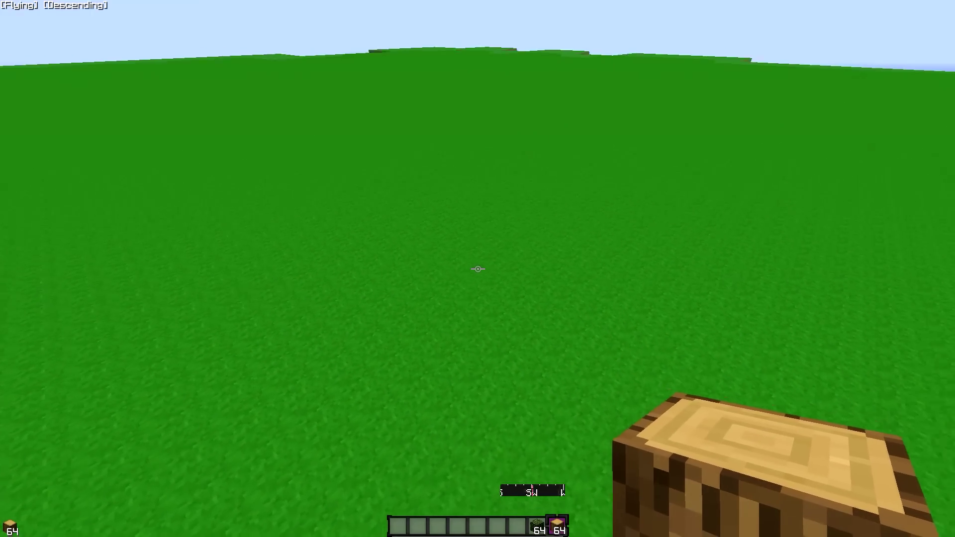
right_click(477, 268)
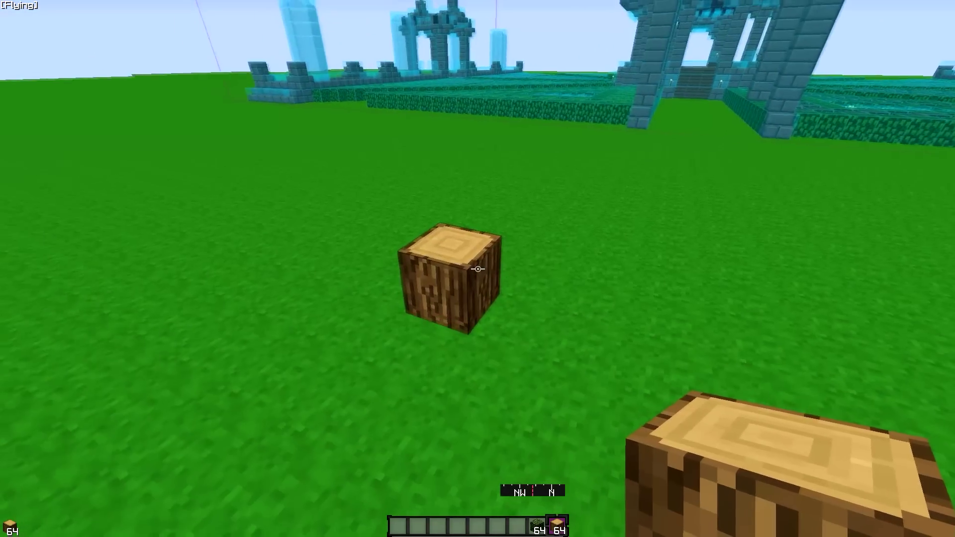
click(478, 268)
key(shift)
right_click(478, 269)
right_click(478, 268)
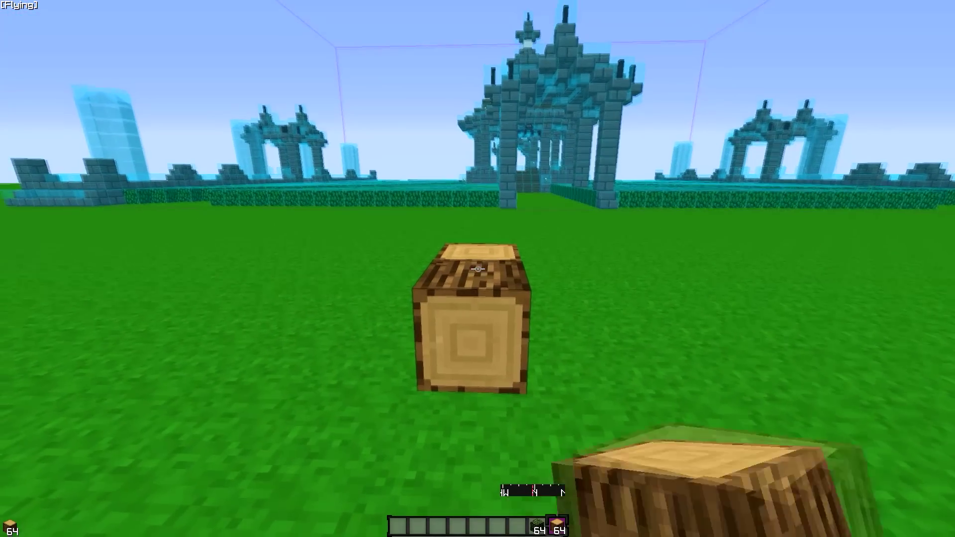
click(477, 269)
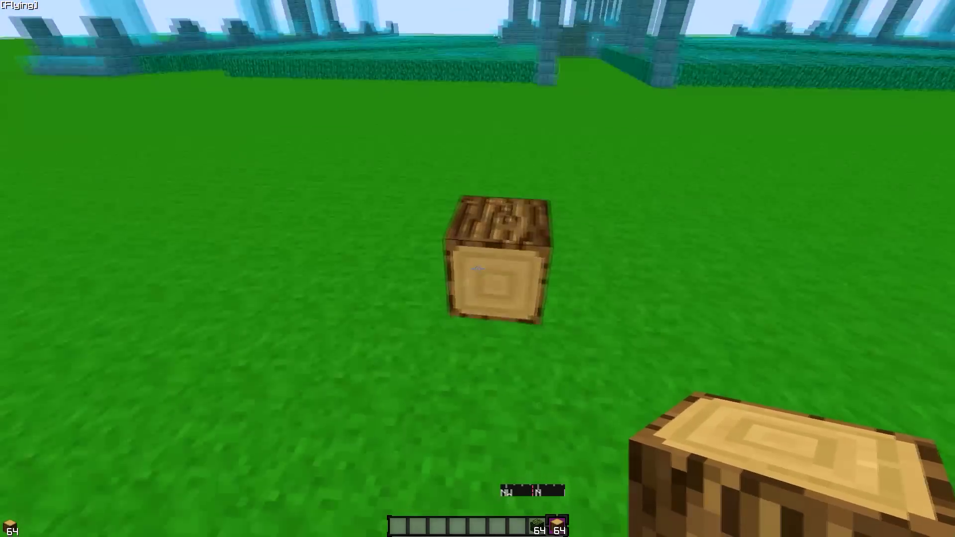
click(478, 269)
right_click(478, 269)
click(478, 269)
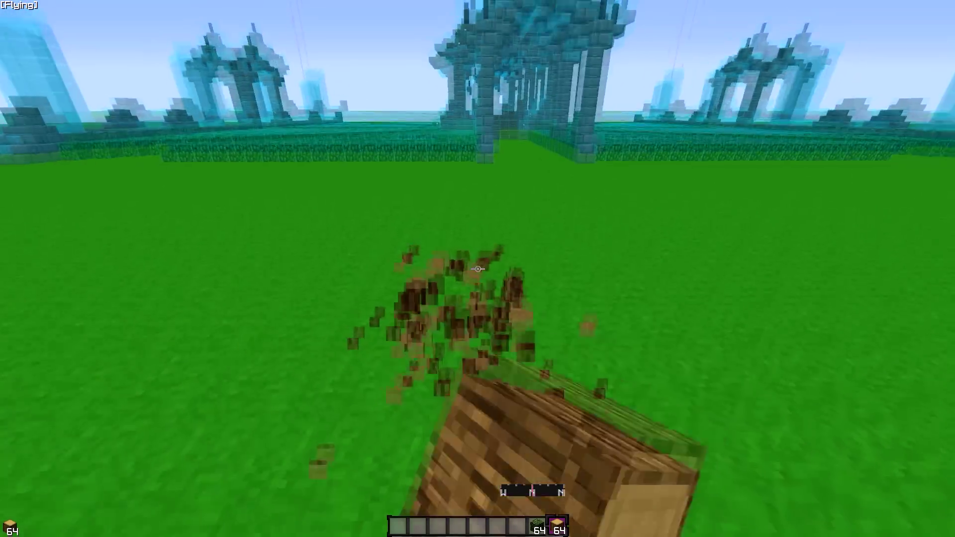
Fly over and around the garden hologram to examine the pavilion, arches, hedges and fountains
key(w)
key(ctrl)
key(space)
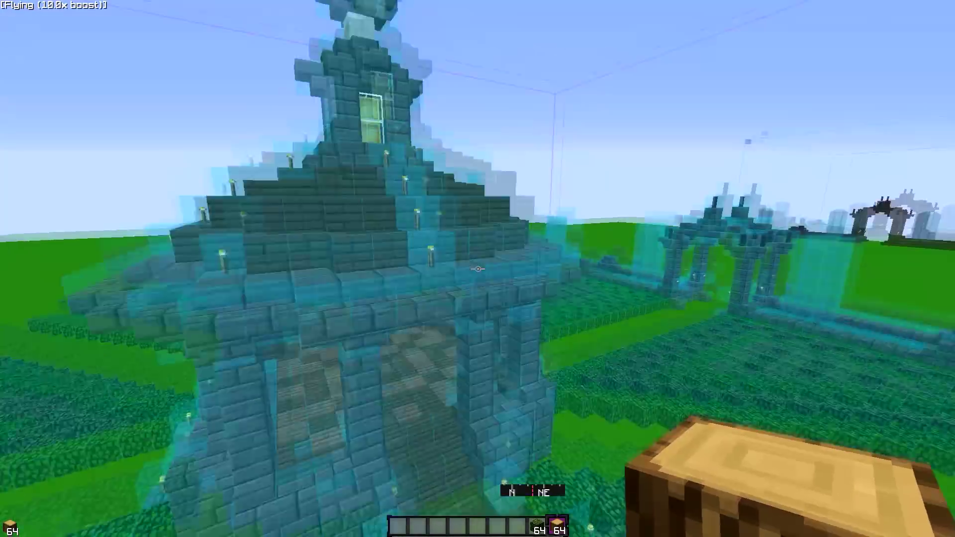
key(shift)
scroll(478, 268, up, 5)
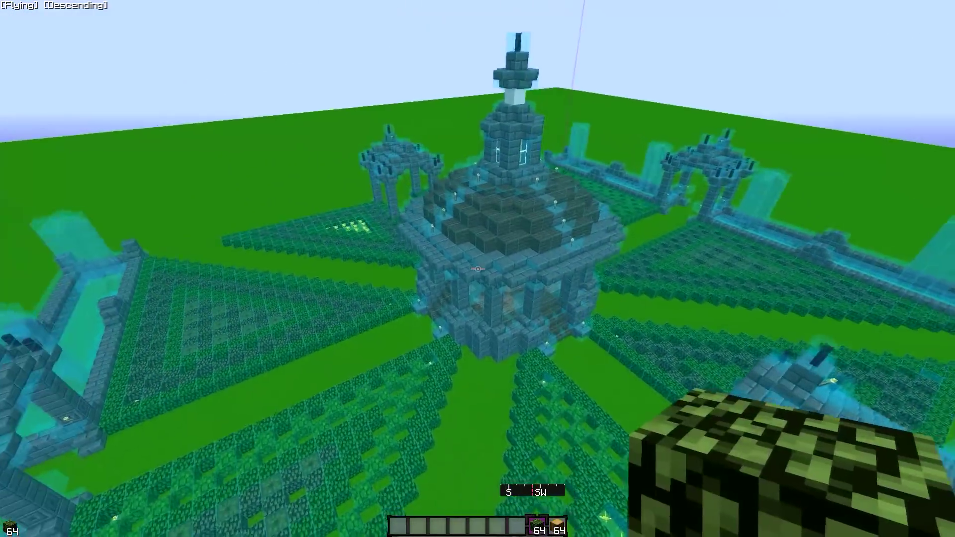
key(shift)
key(a)
key(shift)
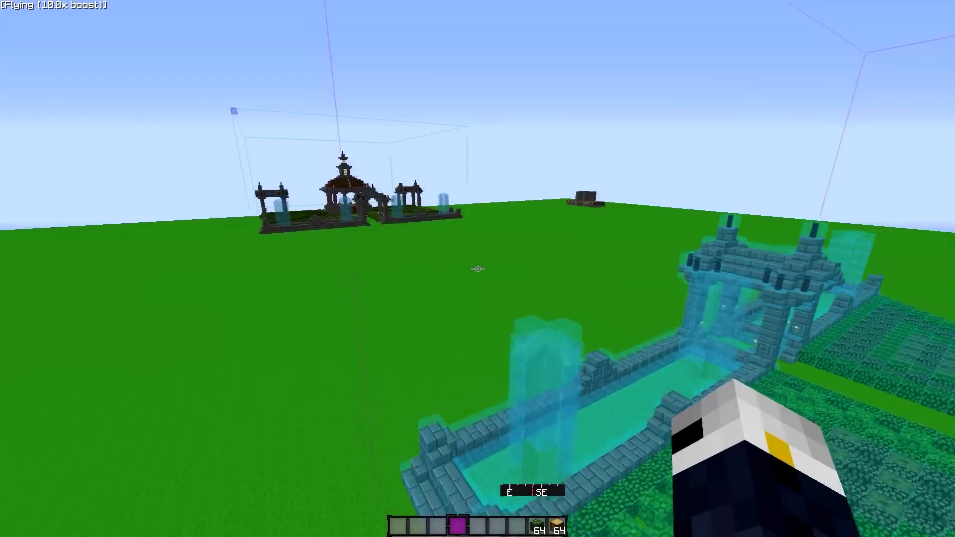
key(w)
scroll(478, 269, up, 1)
scroll(477, 269, down, 1)
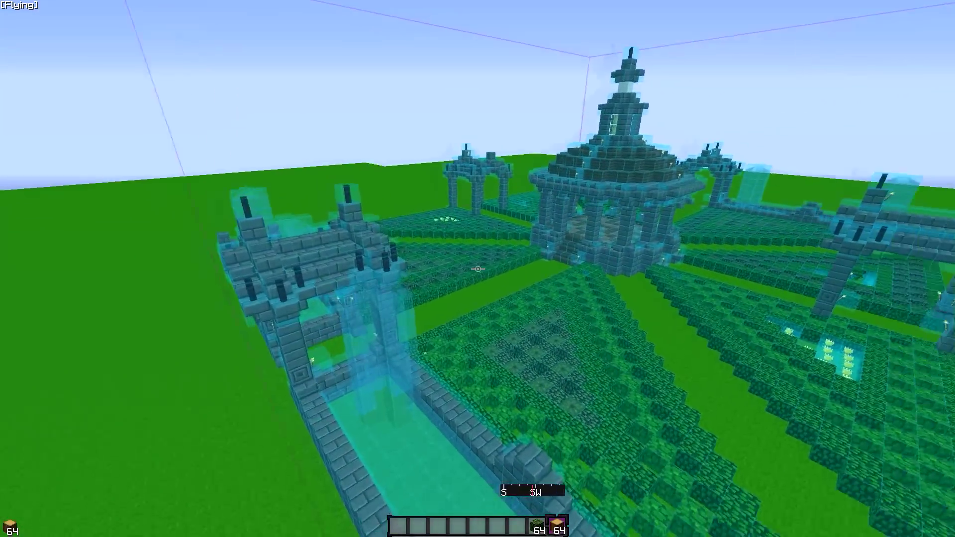
scroll(477, 269, up, 1)
scroll(478, 268, down, 1)
scroll(477, 268, up, 1)
scroll(478, 268, down, 1)
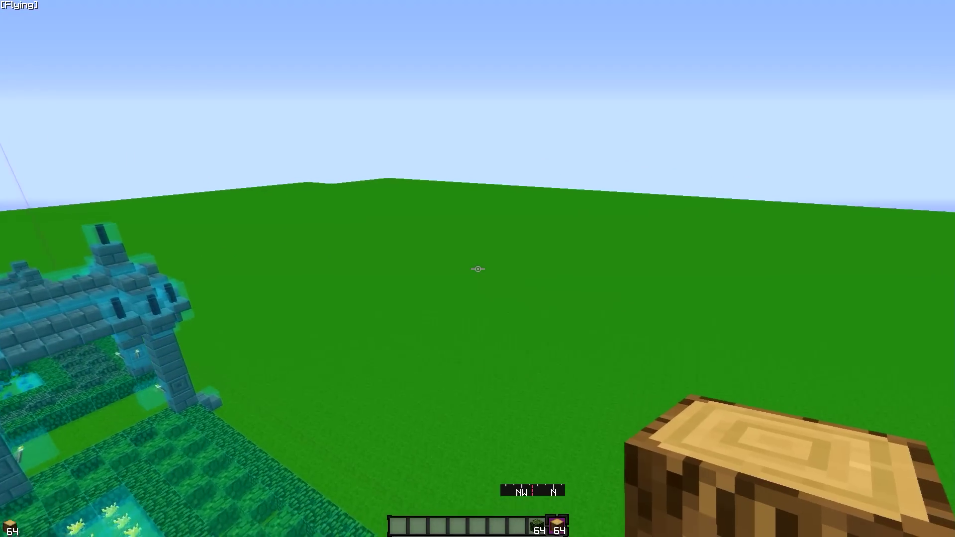
Descend to the open grass facing the garden hologram and load the Giraffe schematic
key(shift)
scroll(477, 268, up, 1)
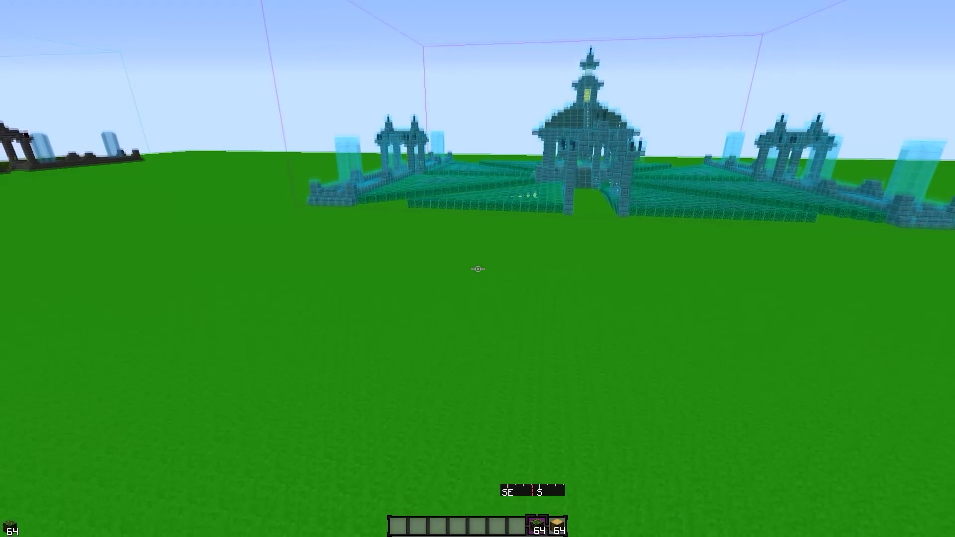
scroll(477, 268, up, 1)
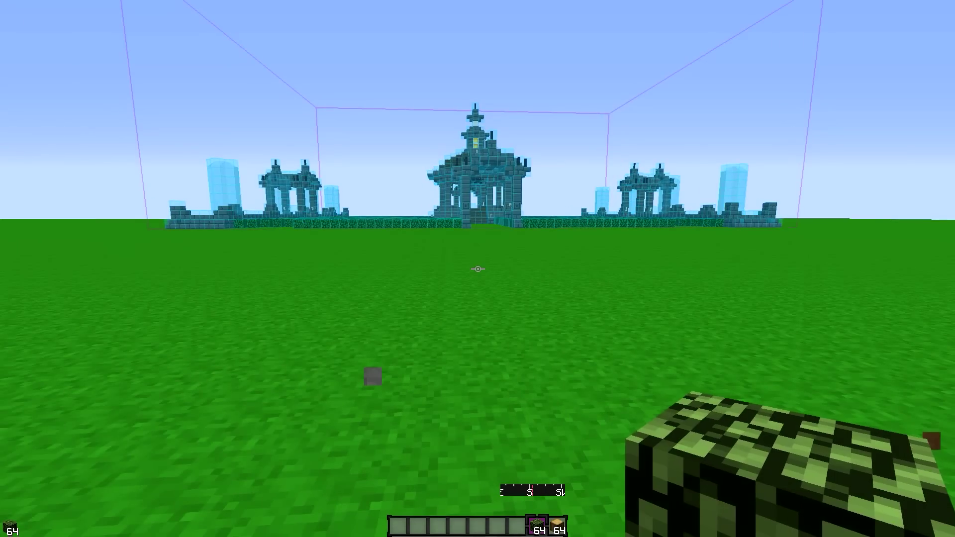
key(KP_Divide)
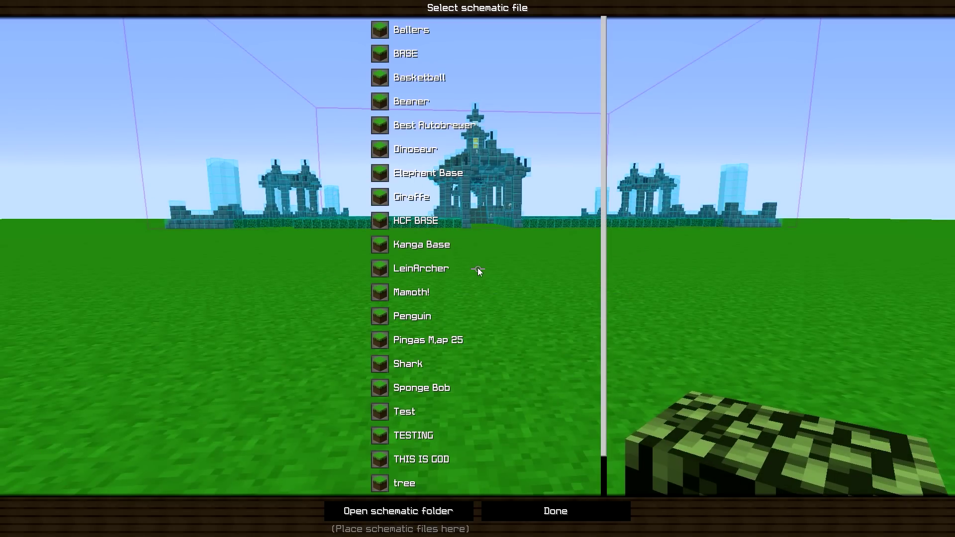
click(412, 198)
click(613, 511)
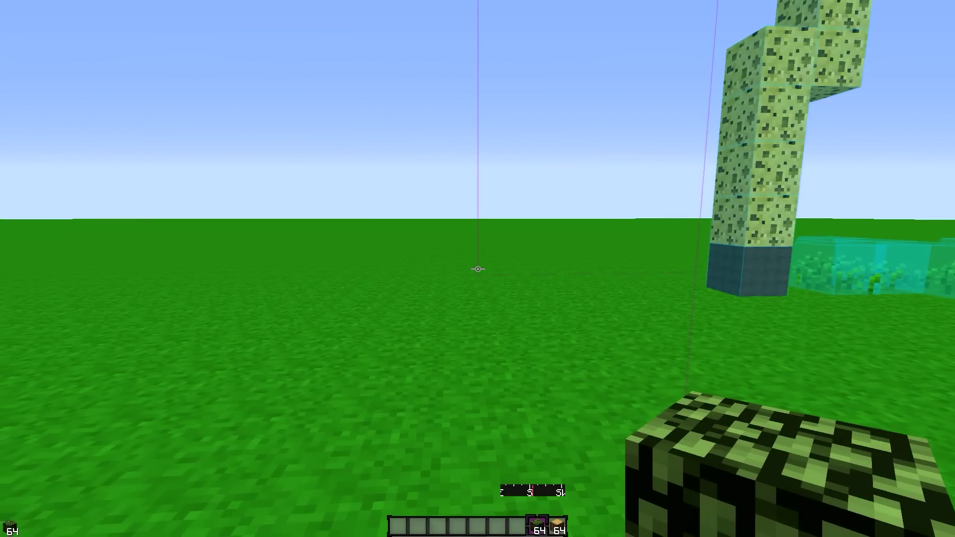
Fly up and around the giraffe hologram to examine it from several sides
key(space)
key(space)
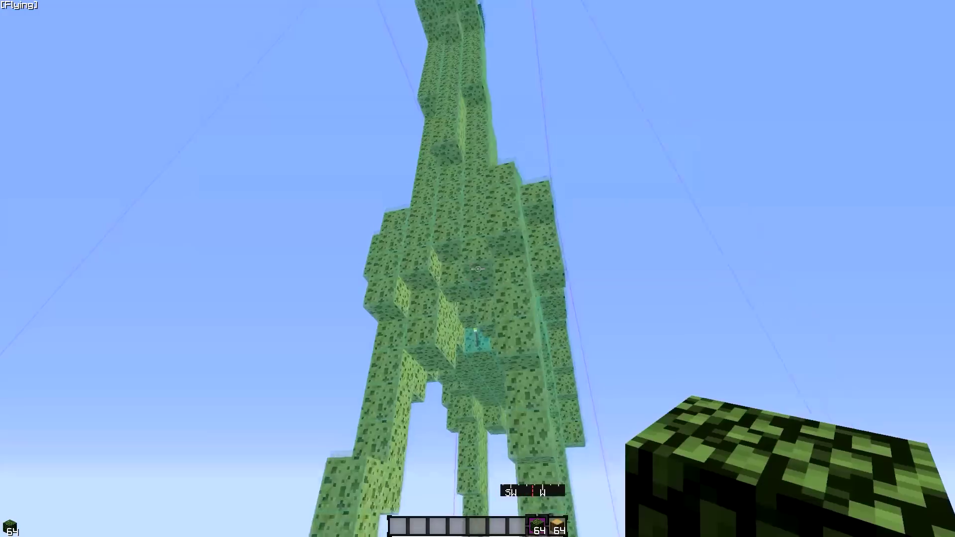
scroll(477, 269, down, 1)
scroll(478, 269, up, 1)
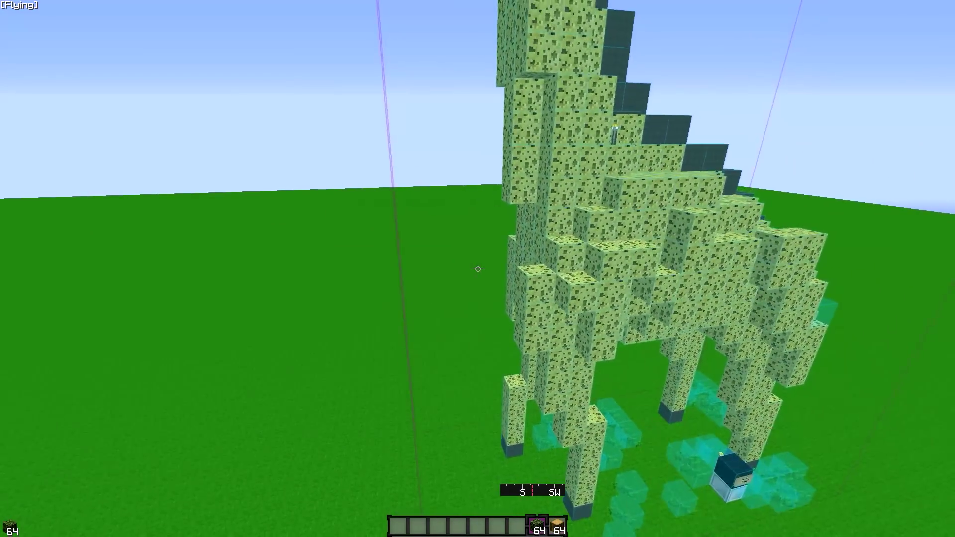
scroll(478, 269, down, 1)
key(a)
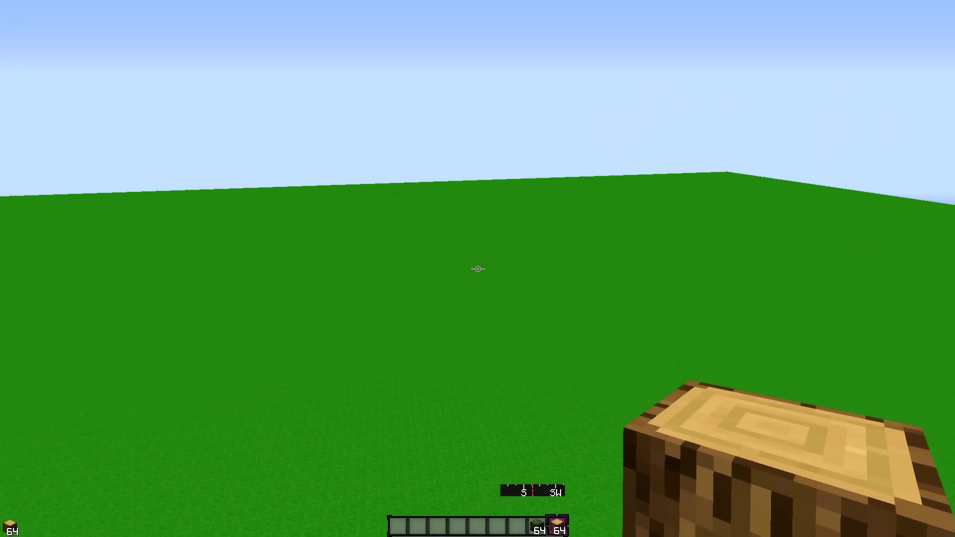
Load the Kanga Base schematic on empty grass and fly out in front of the building's facade
key(KP_Subtract)
key(Escape)
key(KP_Divide)
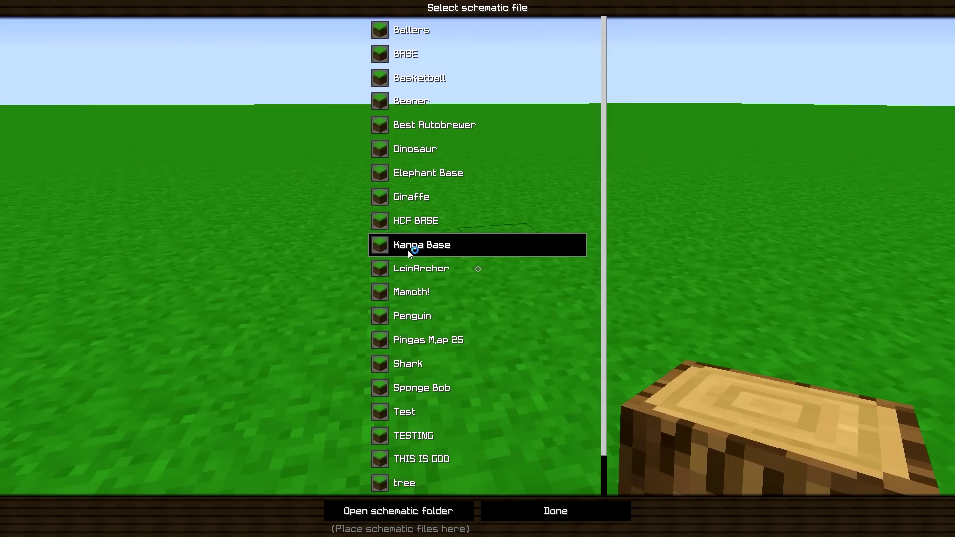
click(556, 511)
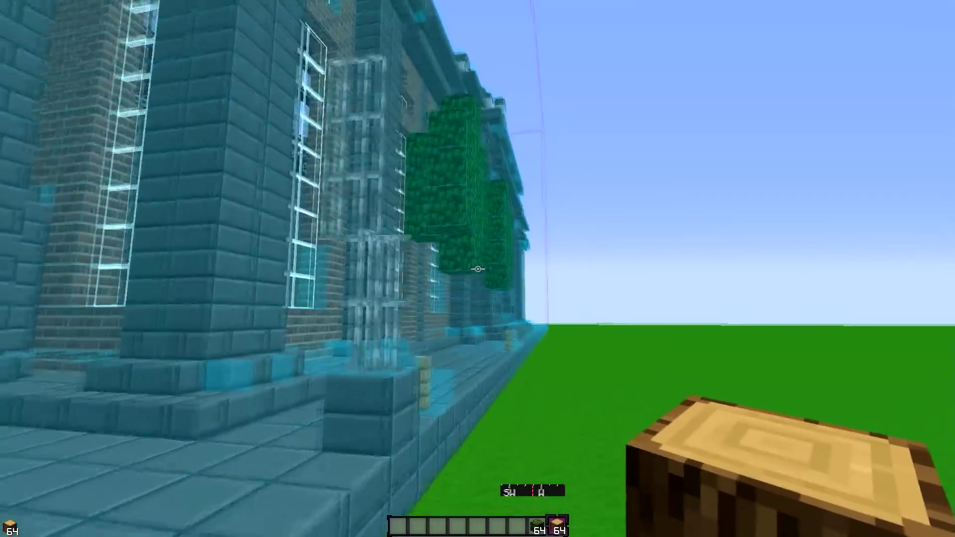
key(d)
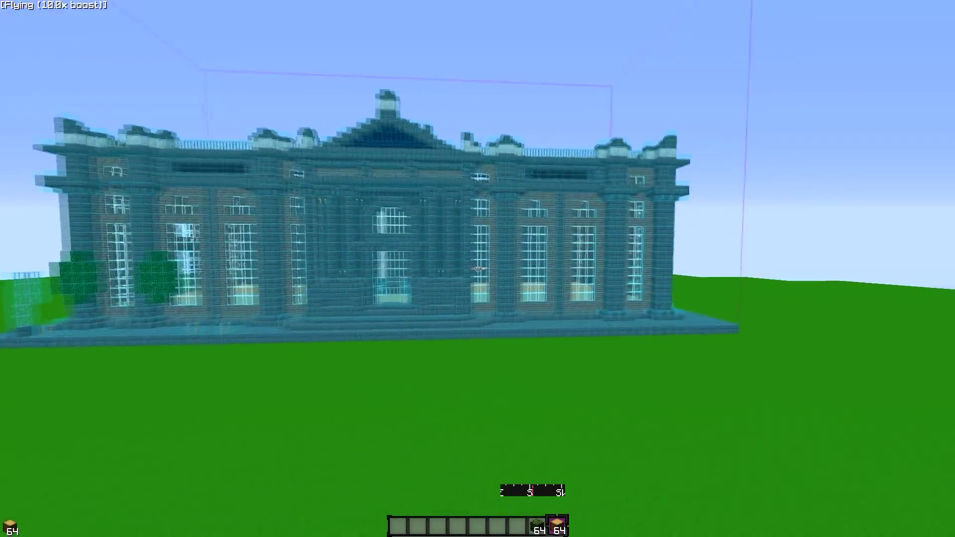
key(w)
key(w)
key(shift)
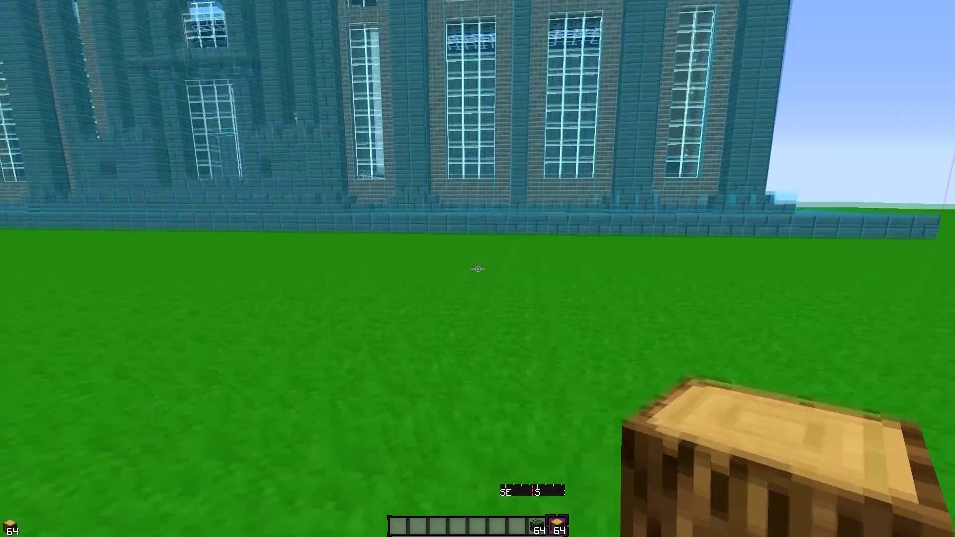
Move the building schematic along the X axis to -2034
key(s)
key(KP_Subtract)
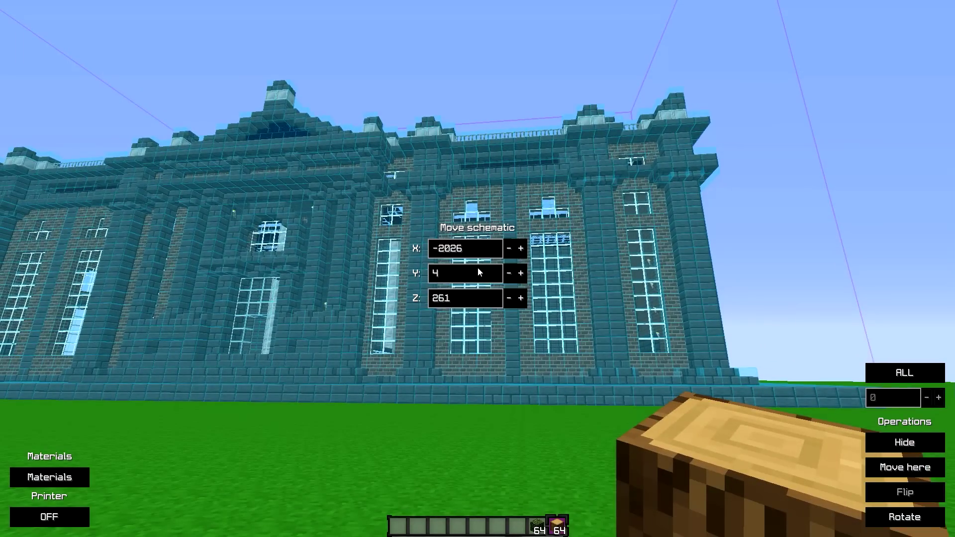
click(509, 248)
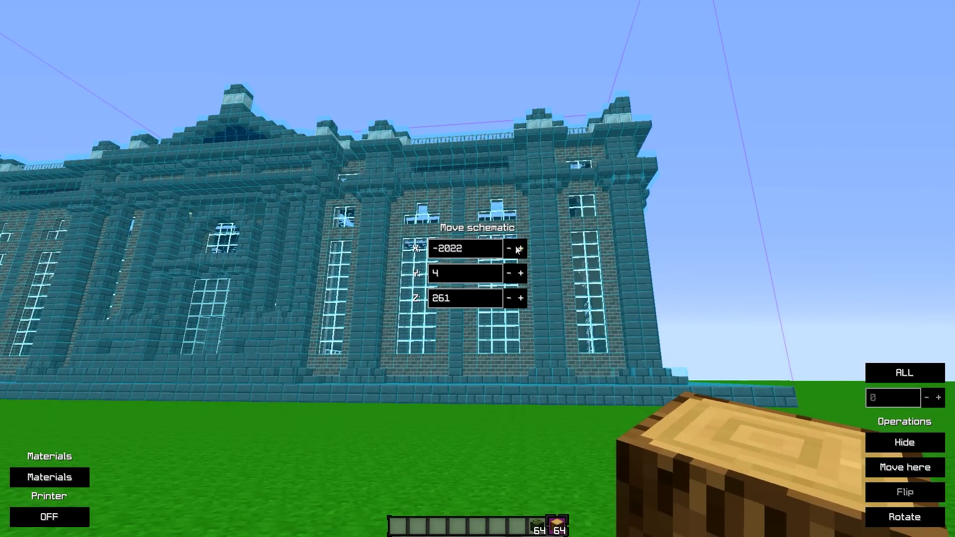
click(509, 249)
click(509, 249)
click(509, 248)
click(509, 248)
click(508, 248)
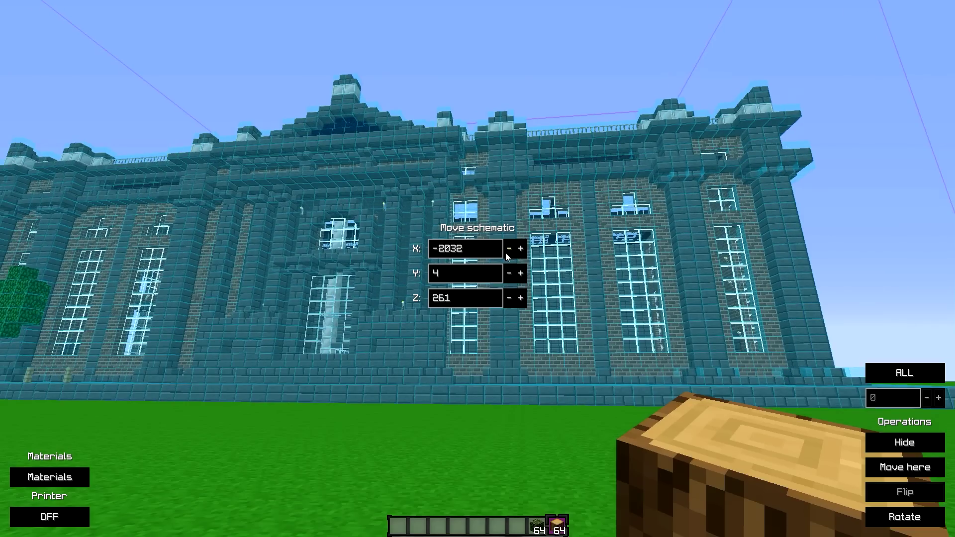
click(508, 248)
click(509, 249)
click(509, 248)
Shift the building schematic down and back up along the Y axis, ending at 5
click(508, 273)
click(509, 273)
click(521, 274)
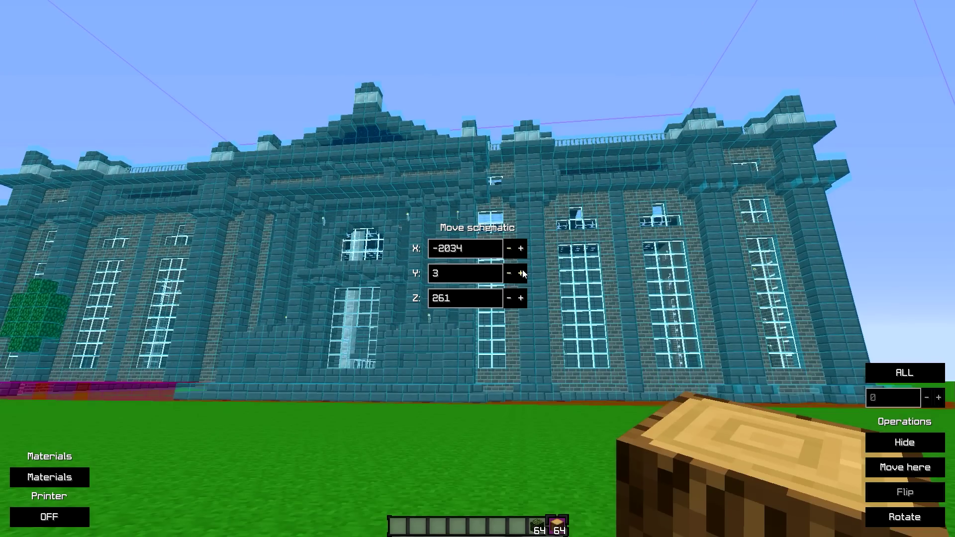
click(521, 274)
click(521, 273)
click(521, 274)
click(510, 273)
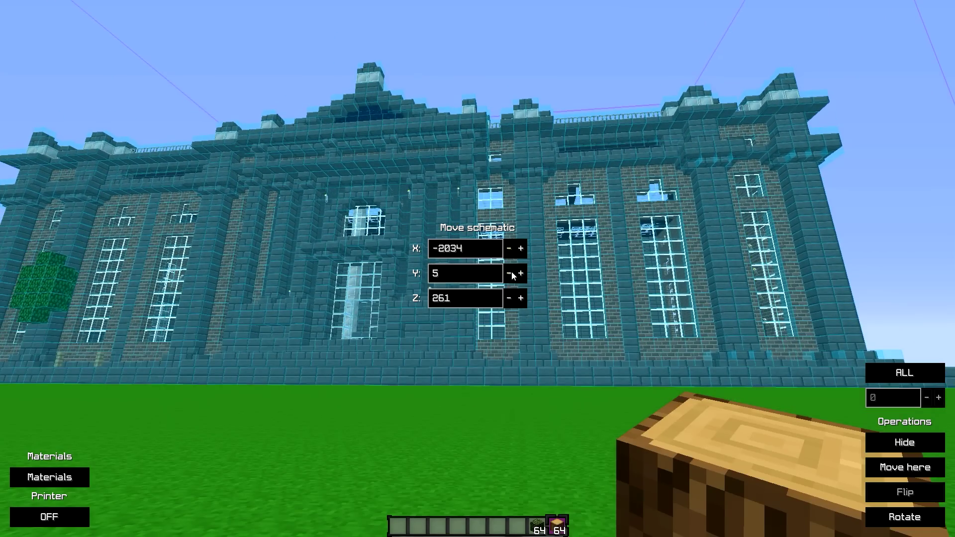
Increase the building schematic's Z position by a few blocks and return to the world
click(521, 299)
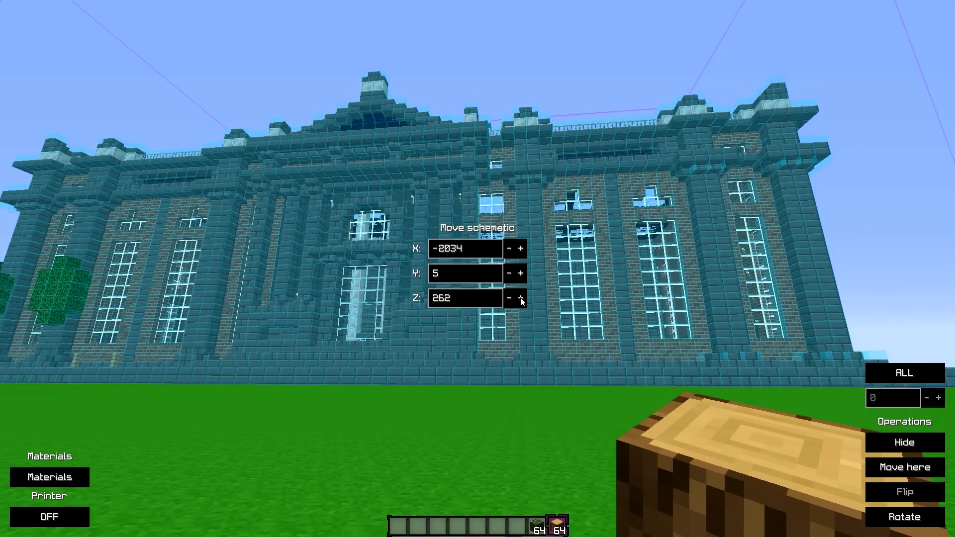
click(521, 299)
click(521, 298)
click(521, 299)
key(Escape)
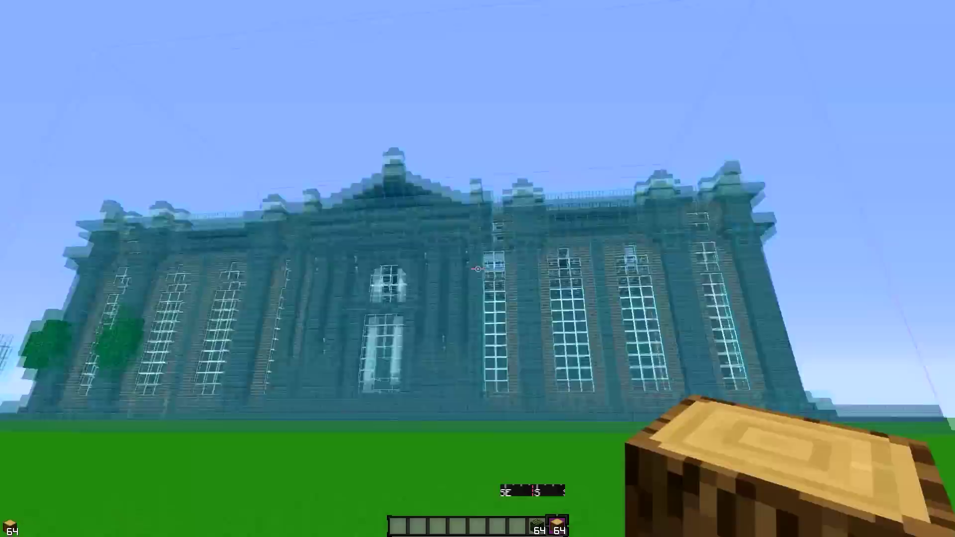
Fly around and over the building hologram to examine its facade, glass roof and rear wall
key(a)
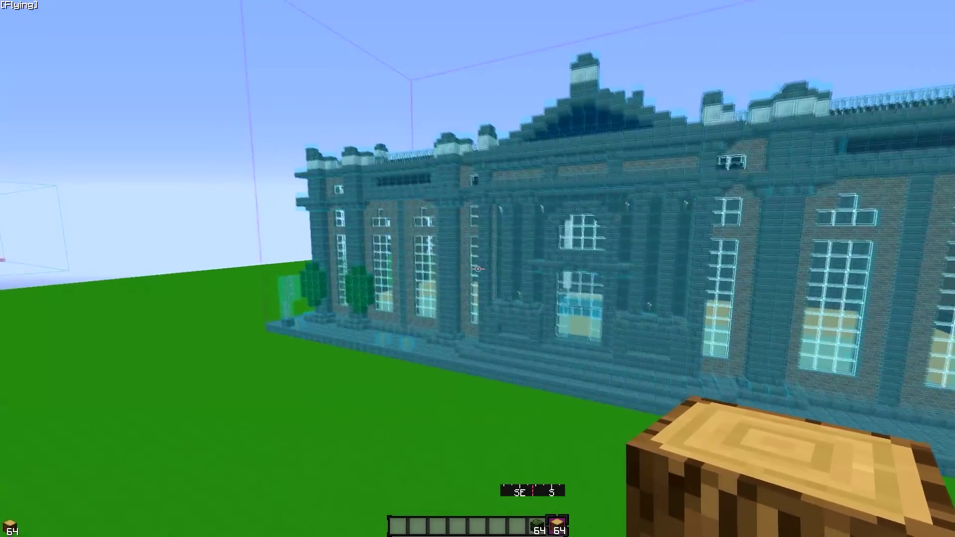
key(space)
key(w)
key(space)
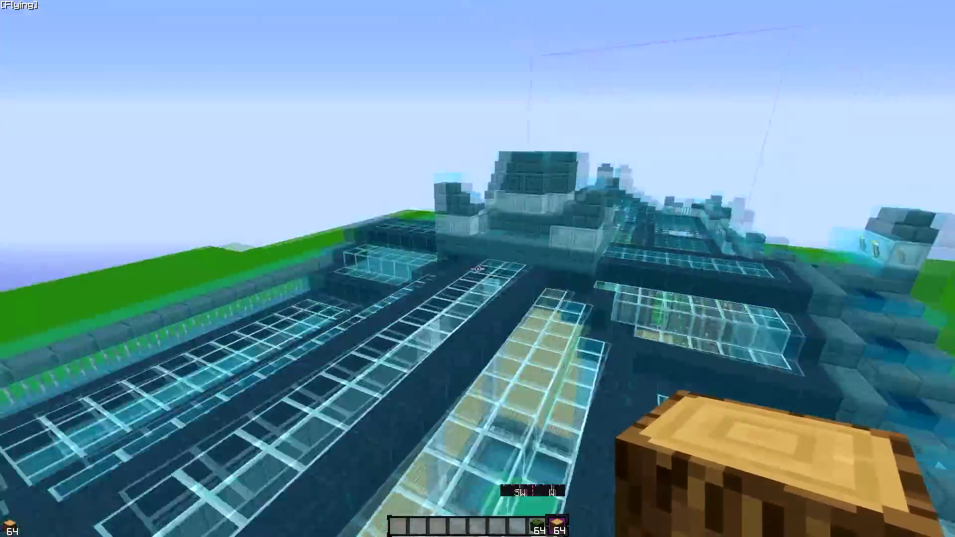
key(a)
scroll(478, 269, down, 1)
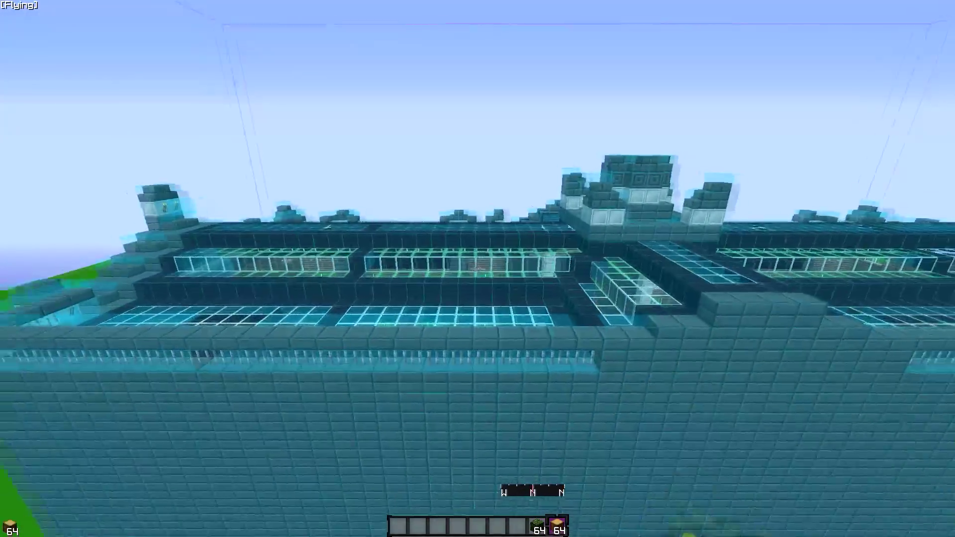
scroll(477, 268, up, 1)
scroll(478, 268, down, 1)
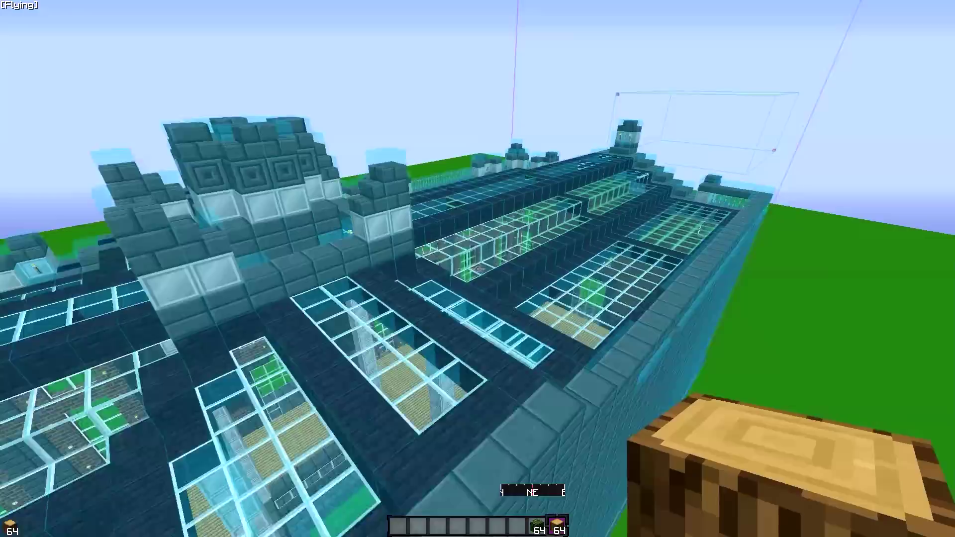
scroll(478, 269, up, 1)
scroll(478, 269, down, 1)
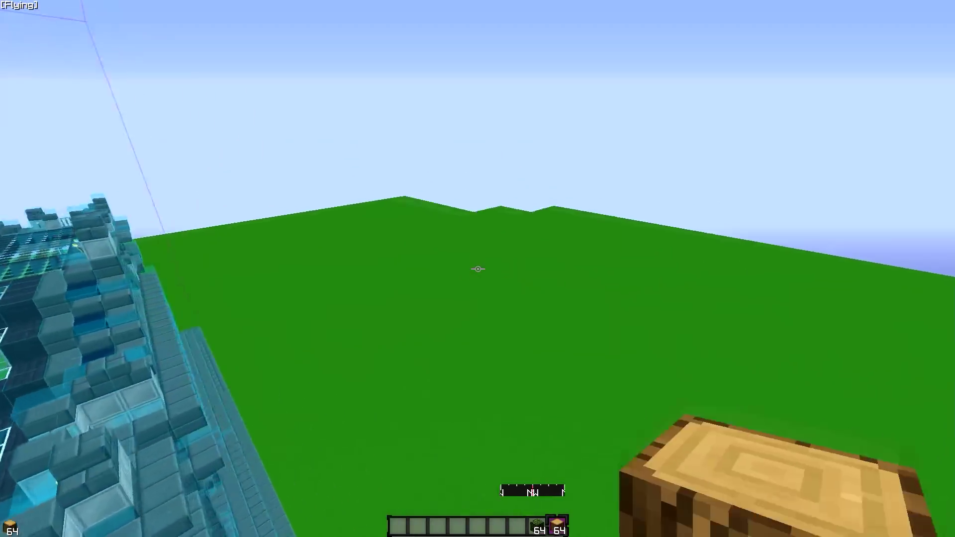
key(ctrl)
scroll(479, 269, down, 1)
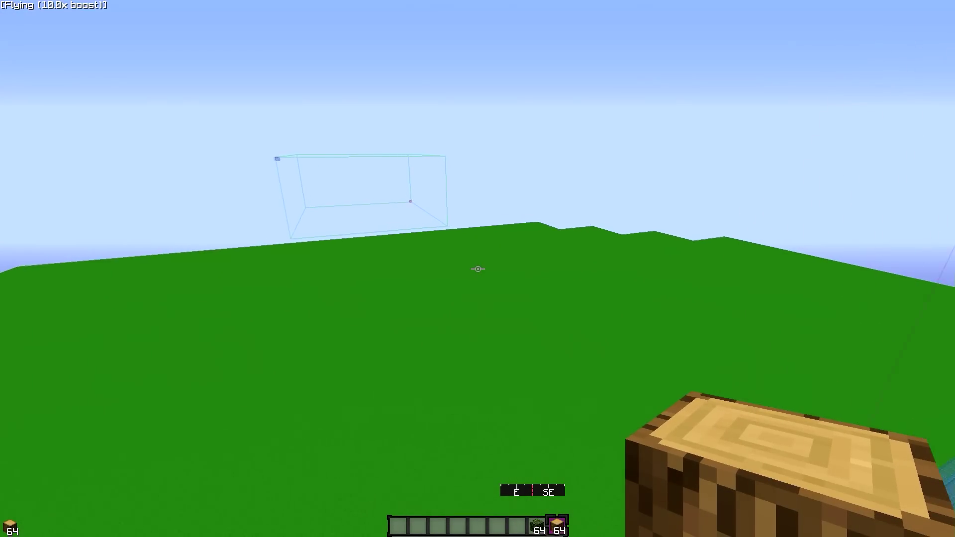
Fly back over the building hologram and along its roofline to inspect the glass panels and small towers
scroll(478, 269, down, 1)
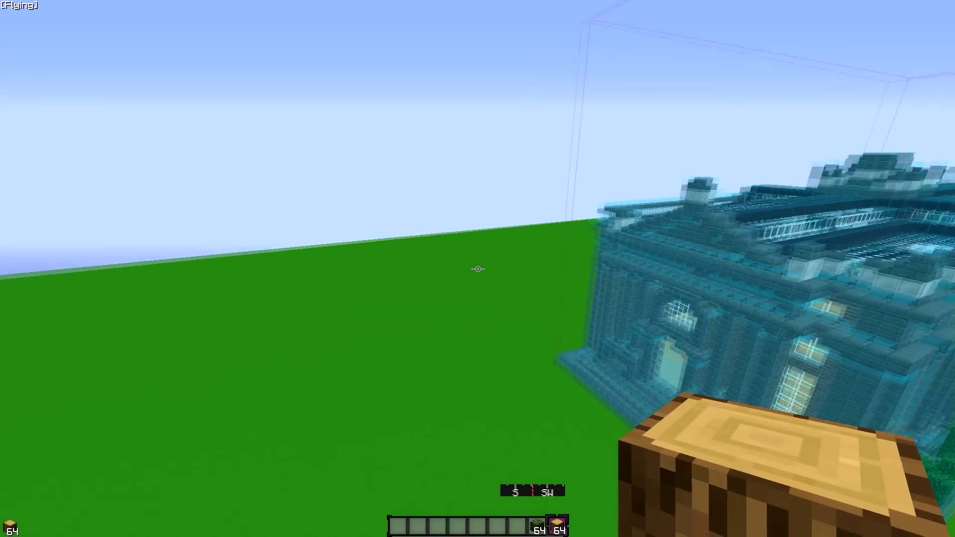
key(w)
key(ctrl)
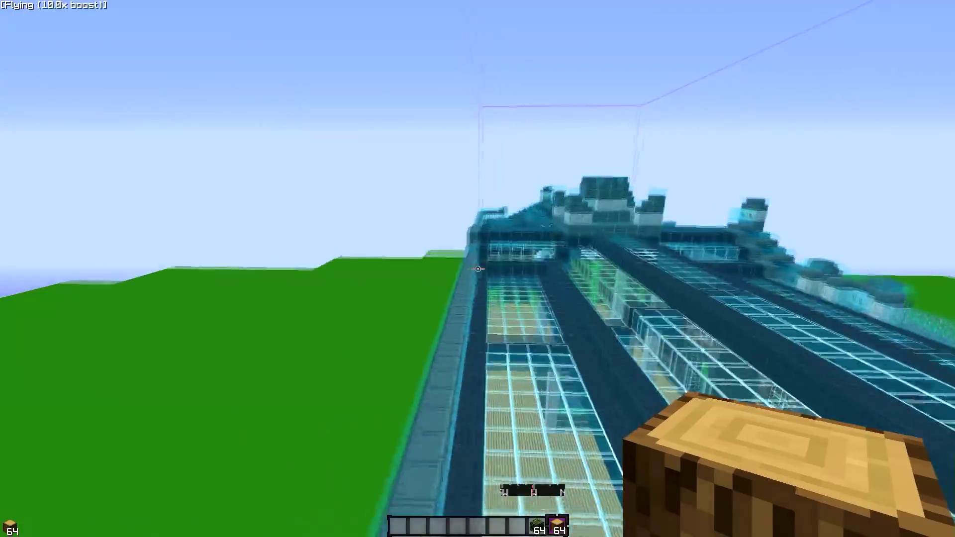
scroll(478, 269, up, 1)
scroll(478, 269, down, 1)
scroll(478, 269, up, 1)
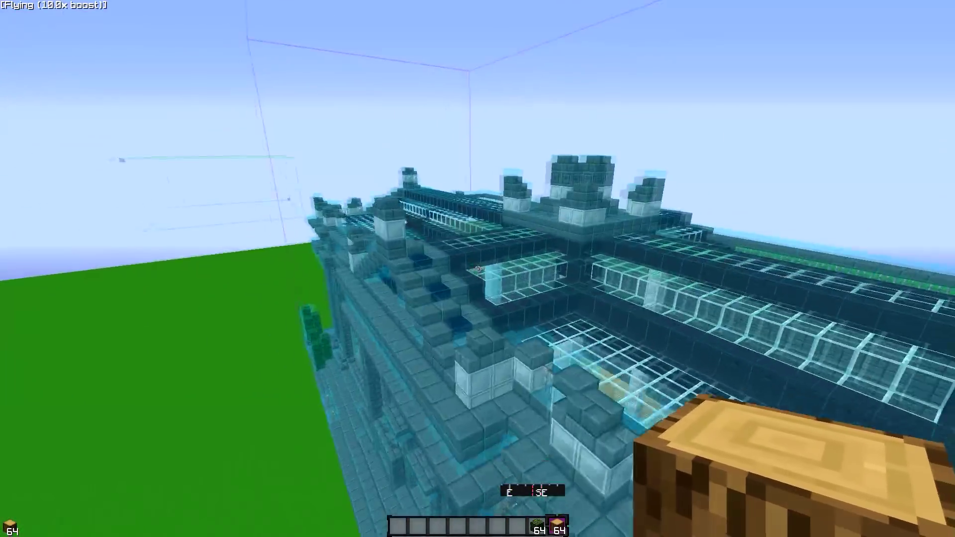
Load the Best Autobrewer schematic in place of the building
key(KP_Subtract)
key(Escape)
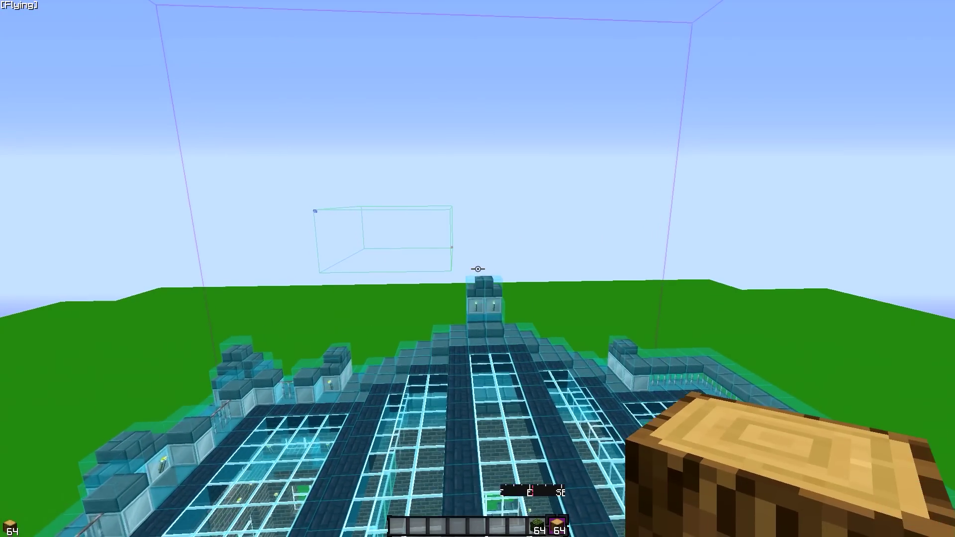
key(KP_Divide)
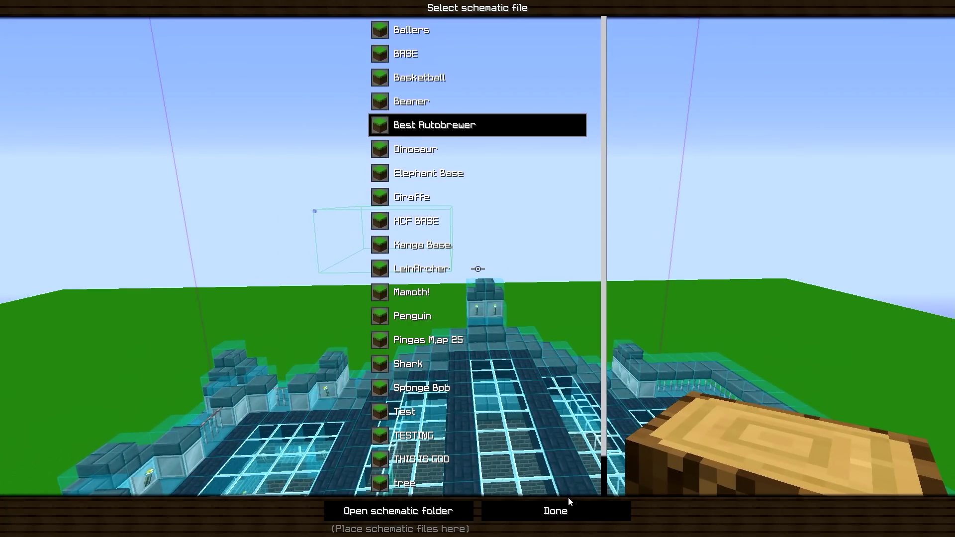
click(568, 503)
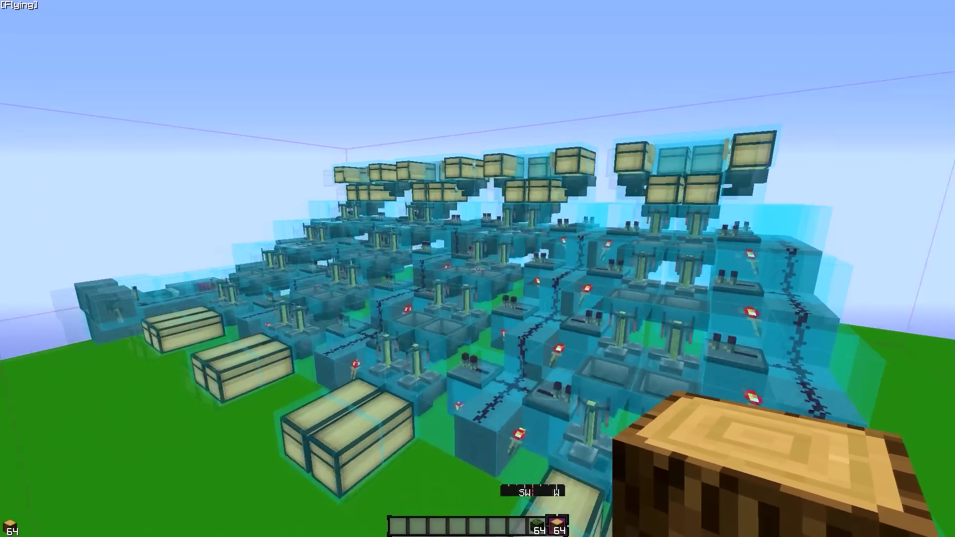
Fly around the autobrewer hologram to examine its chests, brewing stands and redstone from close up and from a distance
key(a)
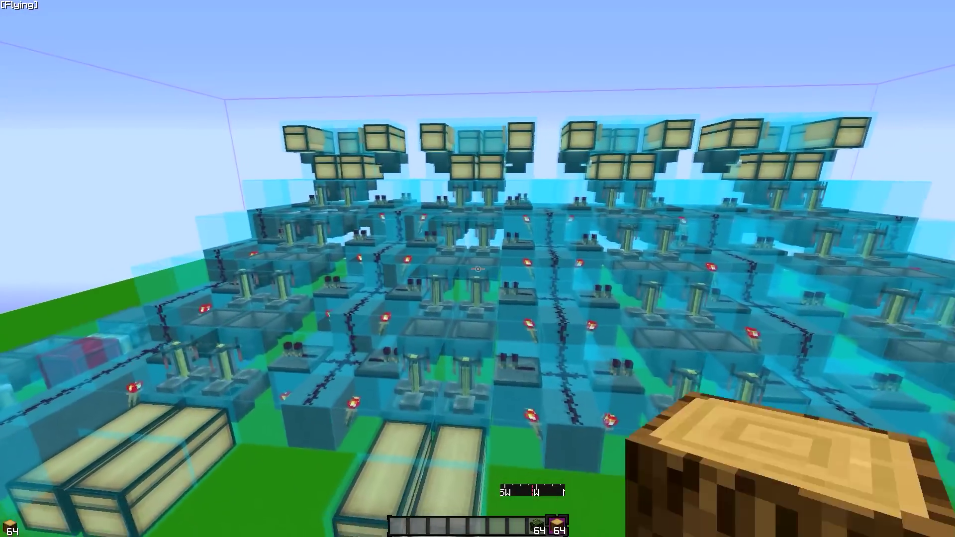
key(s)
scroll(478, 268, up, 1)
scroll(478, 269, down, 1)
key(d)
key(ctrl)
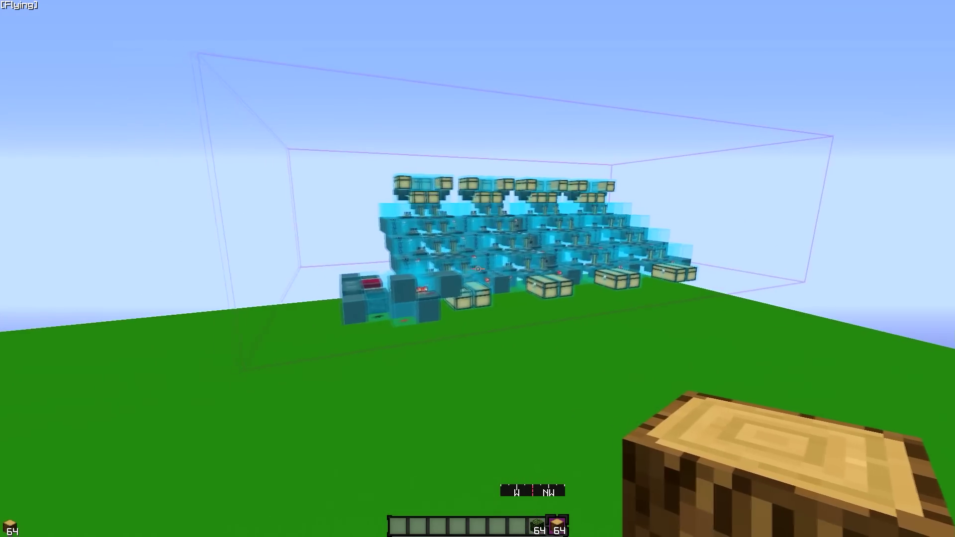
scroll(478, 269, up, 1)
scroll(478, 268, down, 1)
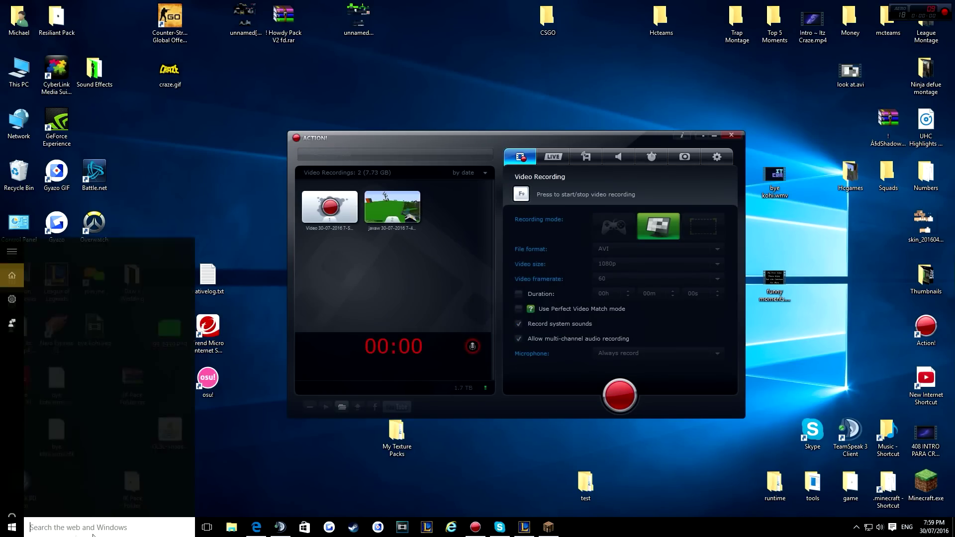
Open the Roaming folder by running %appdata%, and go to the mods folder inside .minecraft
key(Return)
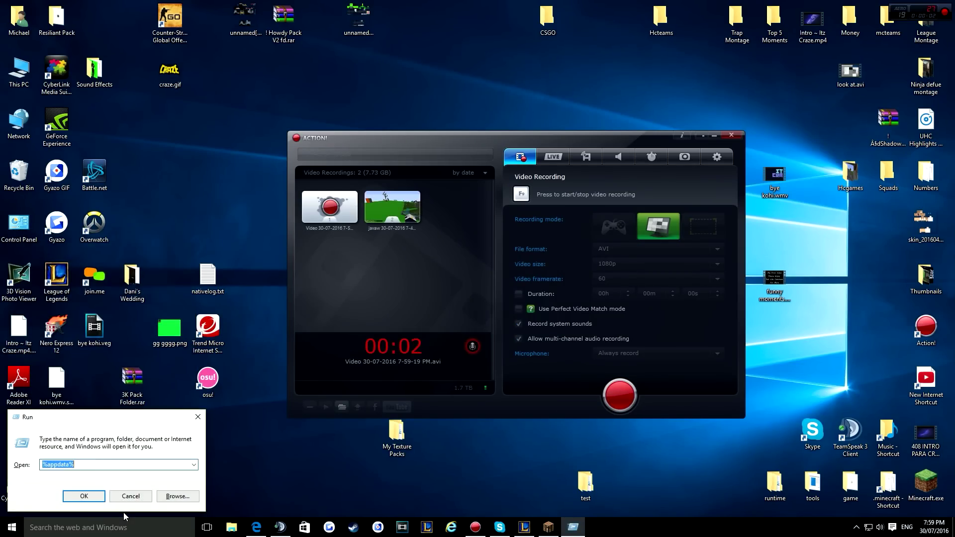
key(Return)
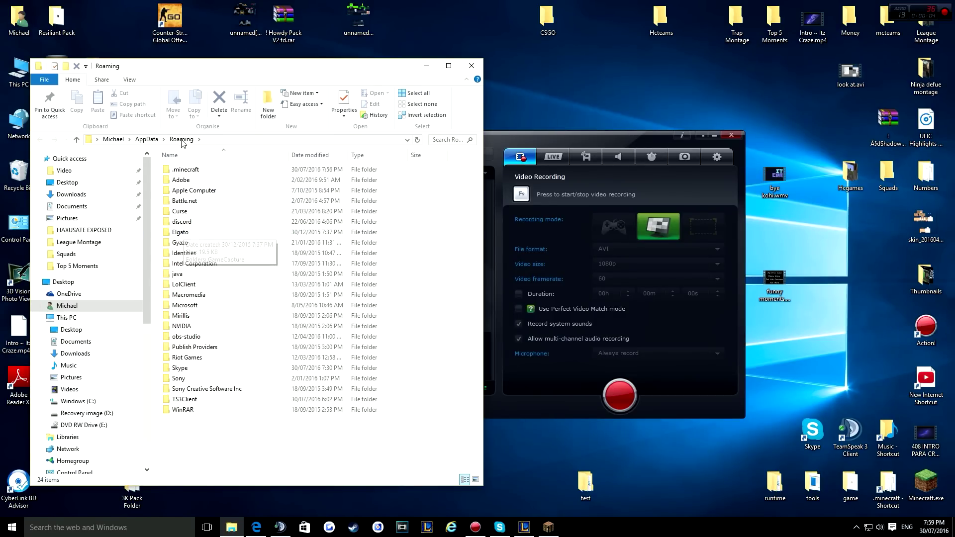
double_click(181, 170)
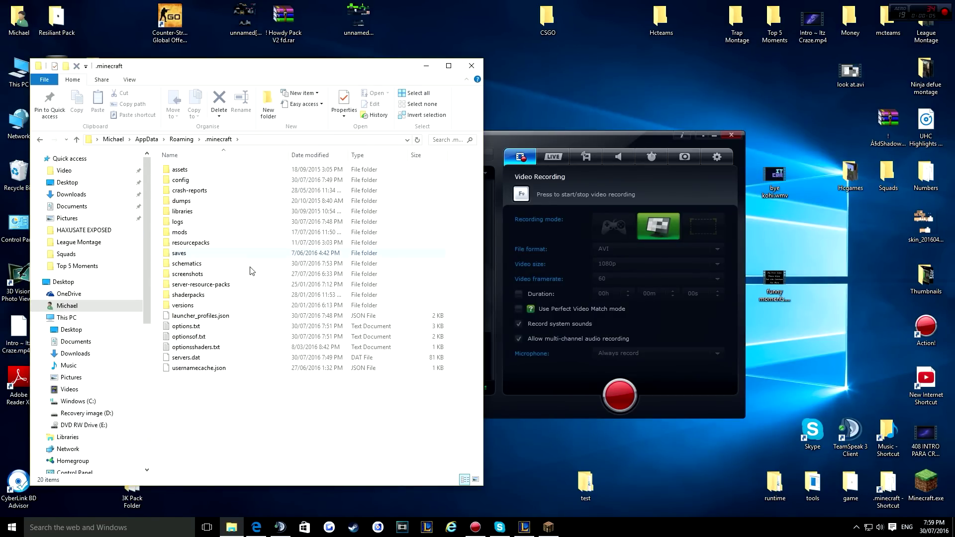
double_click(187, 230)
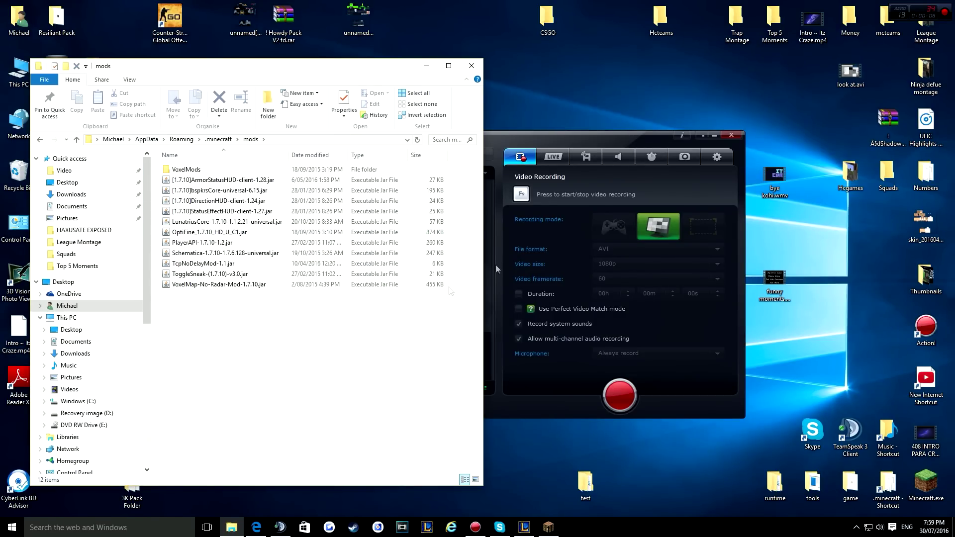
Point out the Schematica-1.7.10-1.7.6.128 and LunatriusCore-1.7.10-1.1.2.21 jar files in the mods folder by selecting each in turn
click(217, 268)
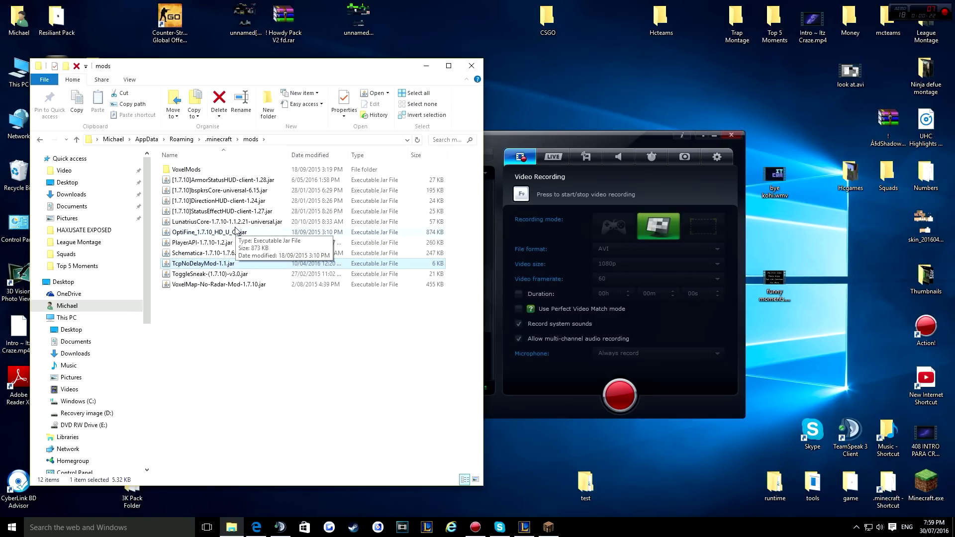
click(217, 254)
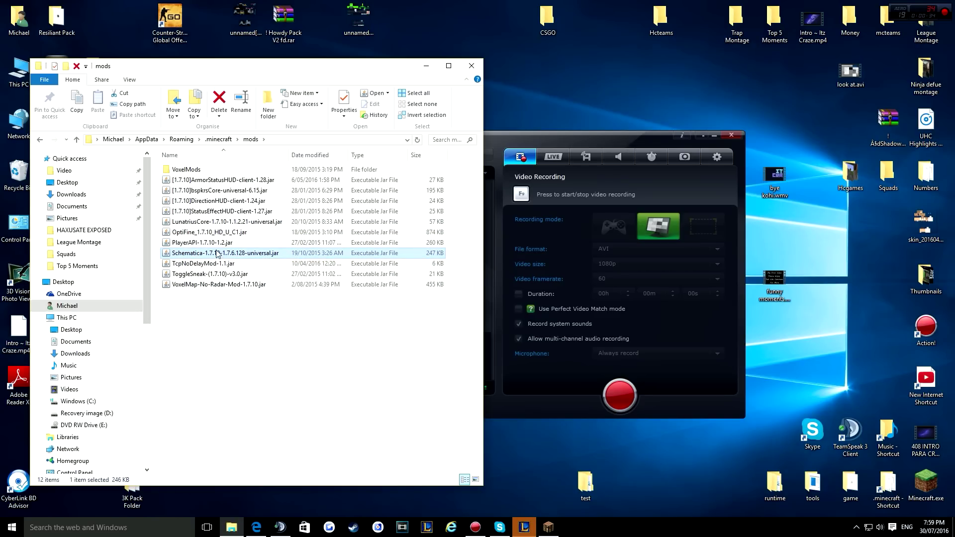
click(235, 222)
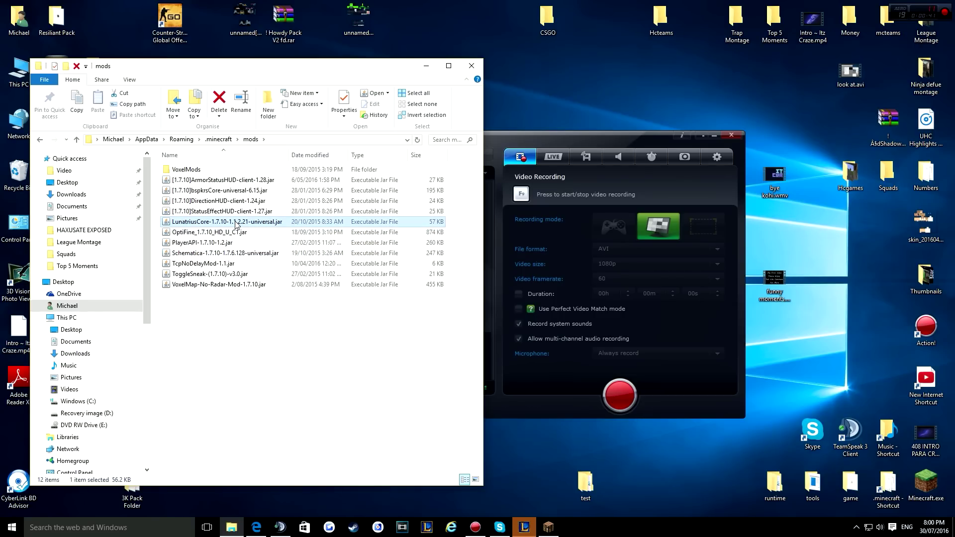
View the schematics folder in .minecraft, highlight Best Autobrewer.schematic, and return to the .minecraft folder
click(40, 140)
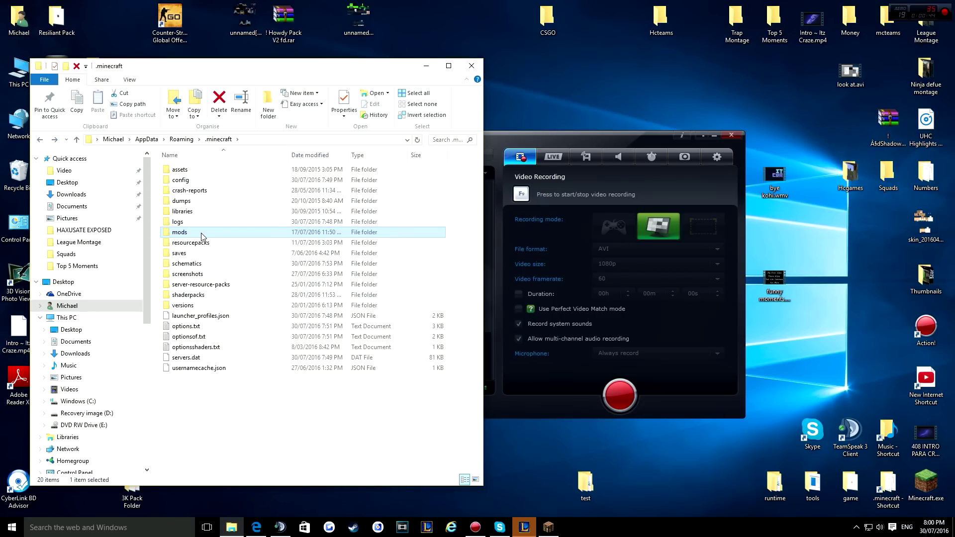
double_click(203, 265)
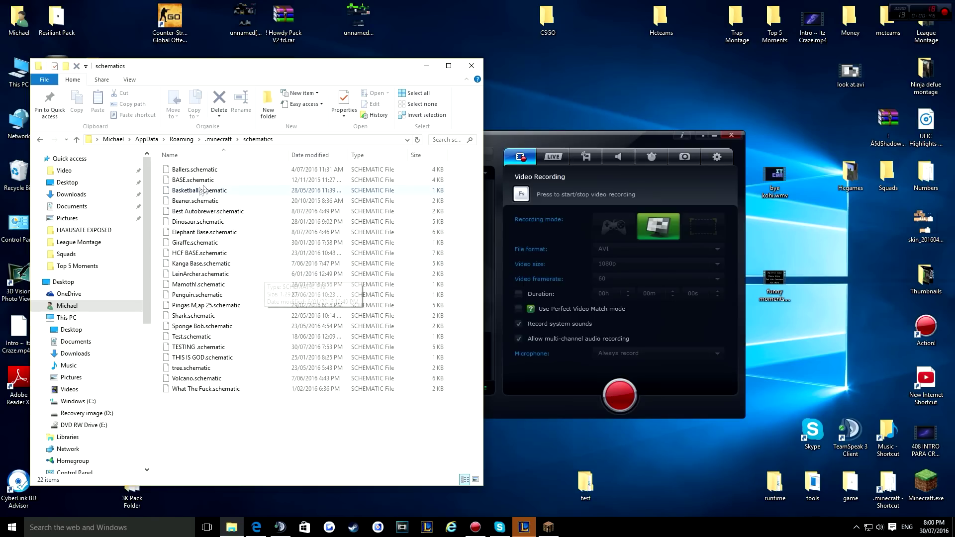
click(217, 213)
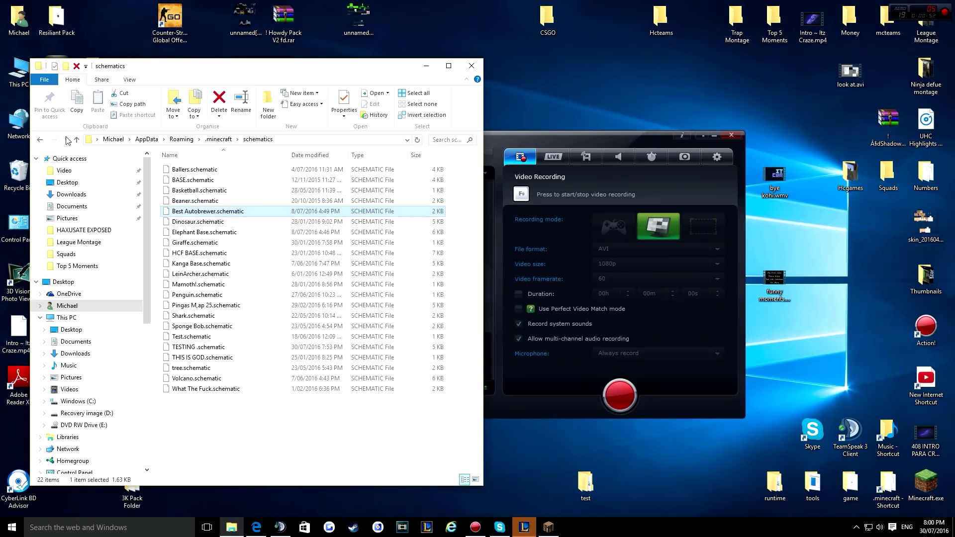
click(41, 142)
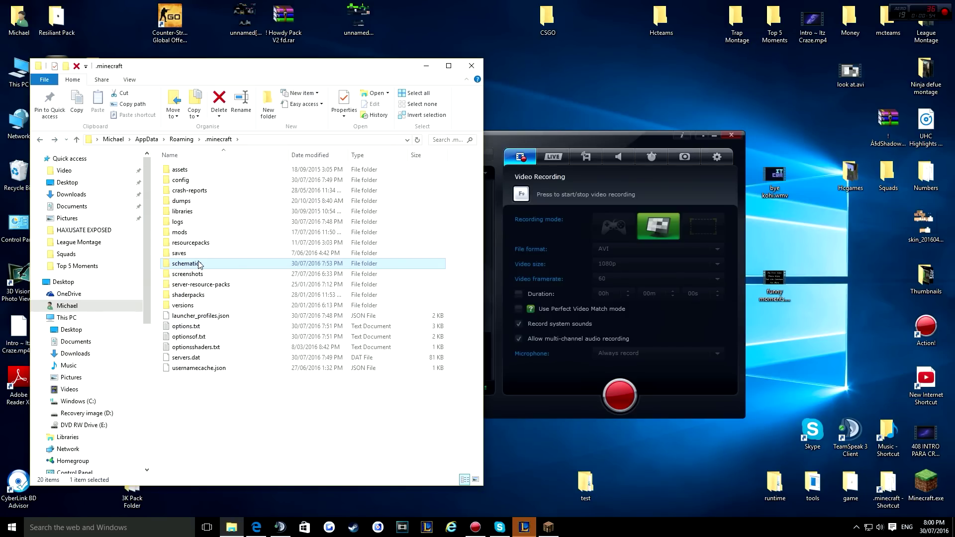
click(239, 273)
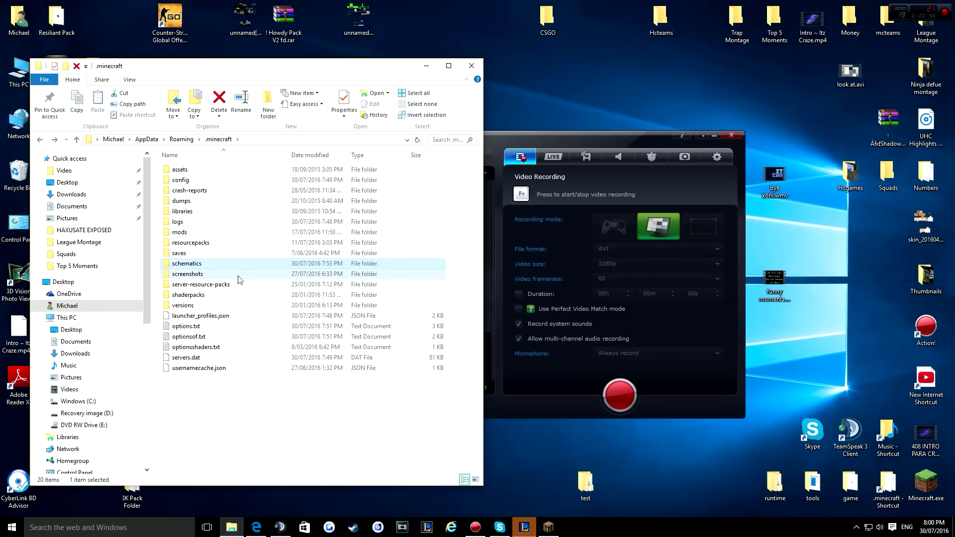
Switch to Minecraft, view the controls for saving the selection as a schematic, and close them without saving
click(549, 528)
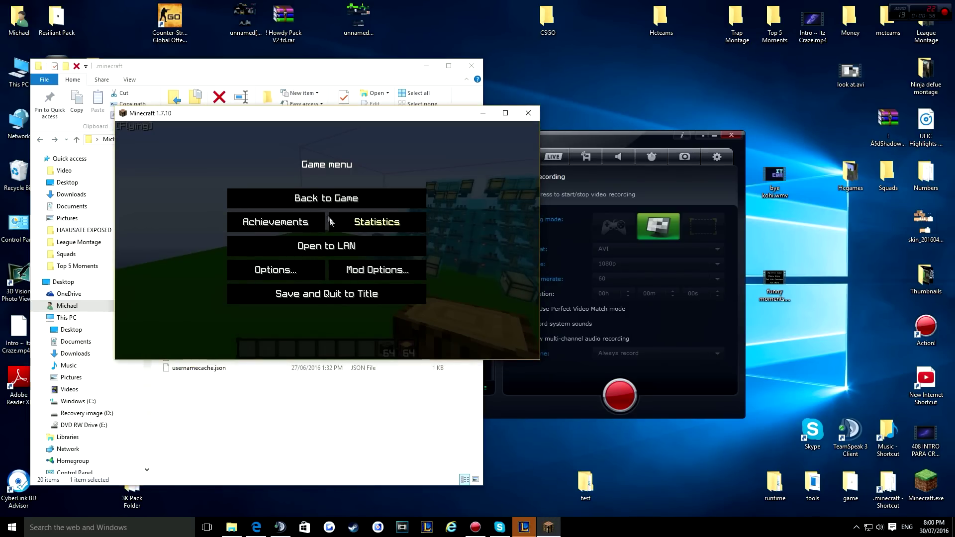
click(348, 199)
key(w)
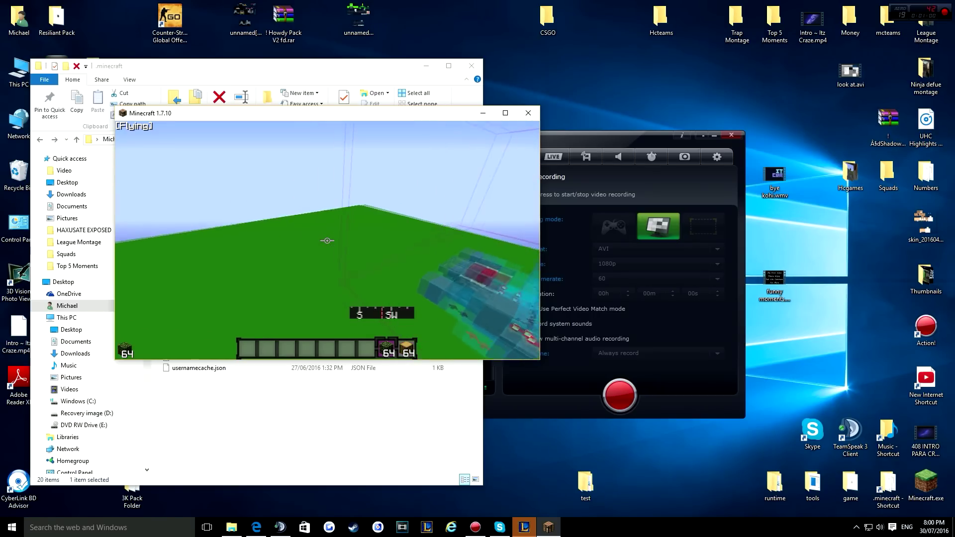
key(KP_Multiply)
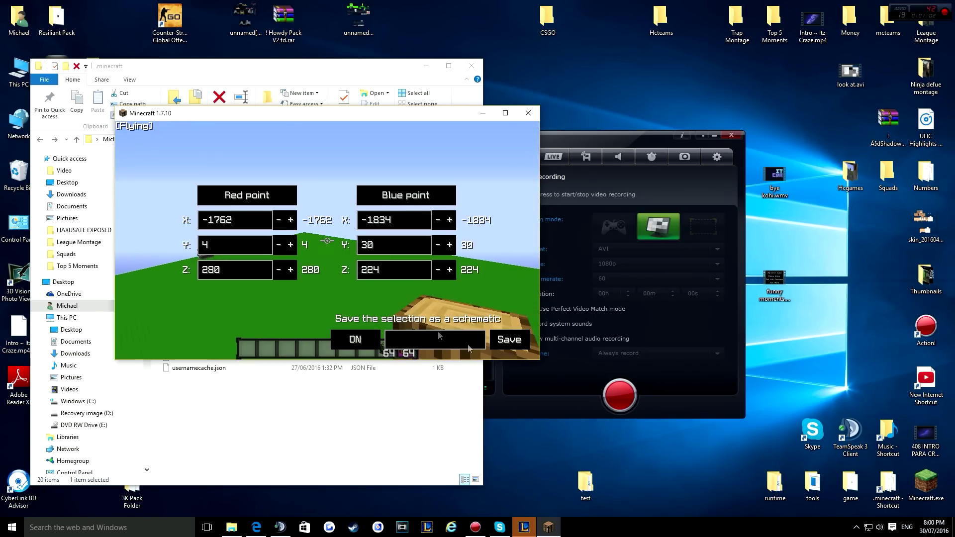
key(Escape)
key(Escape)
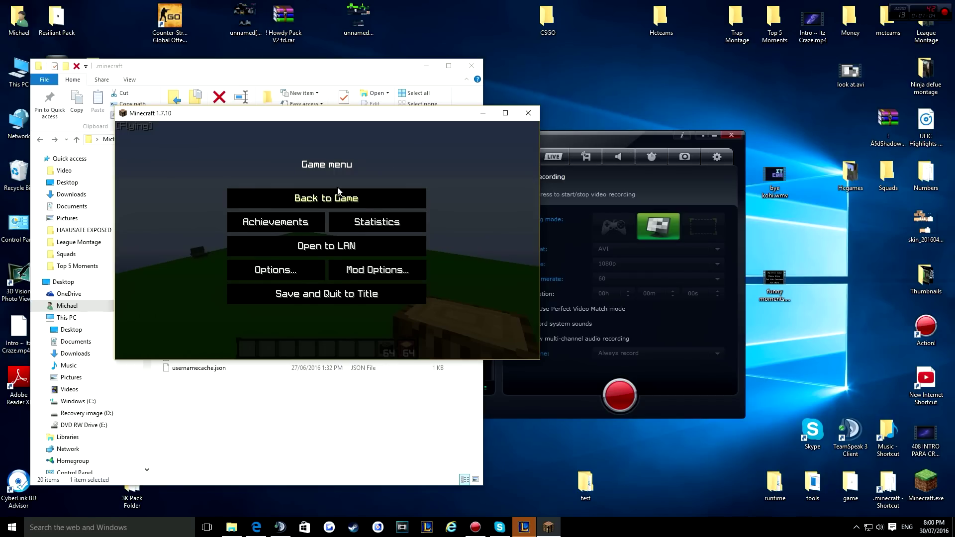
Switch to File Explorer, review the files in the schematics folder, and close the Explorer window
click(242, 69)
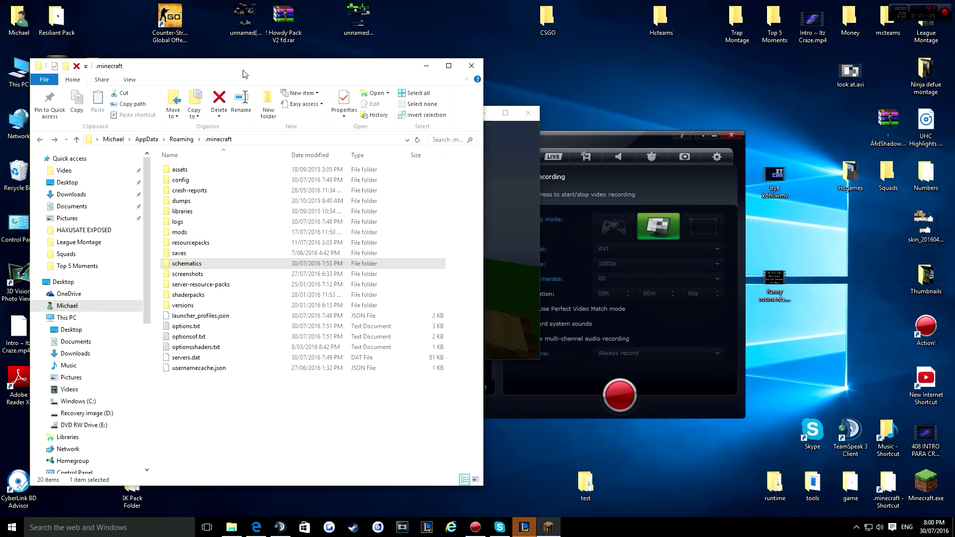
double_click(188, 269)
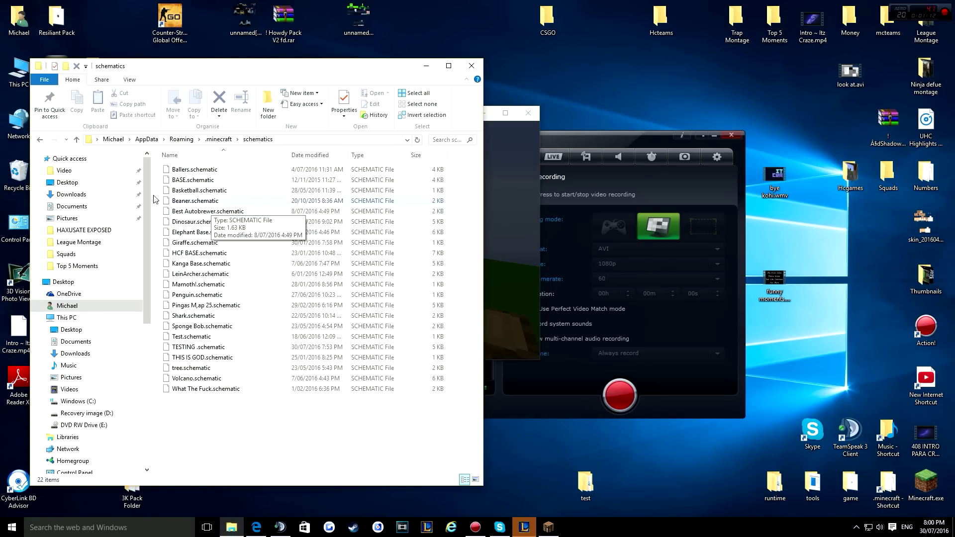
click(40, 140)
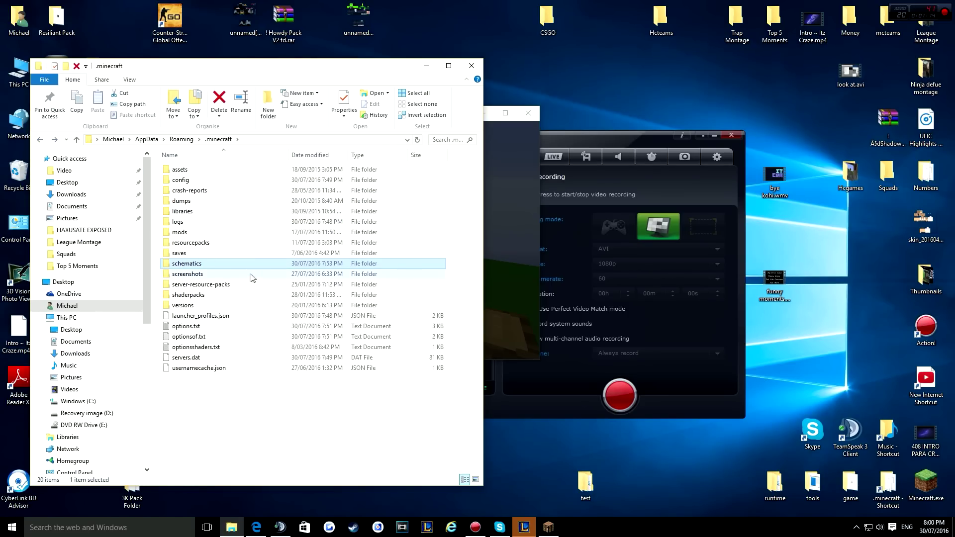
click(470, 67)
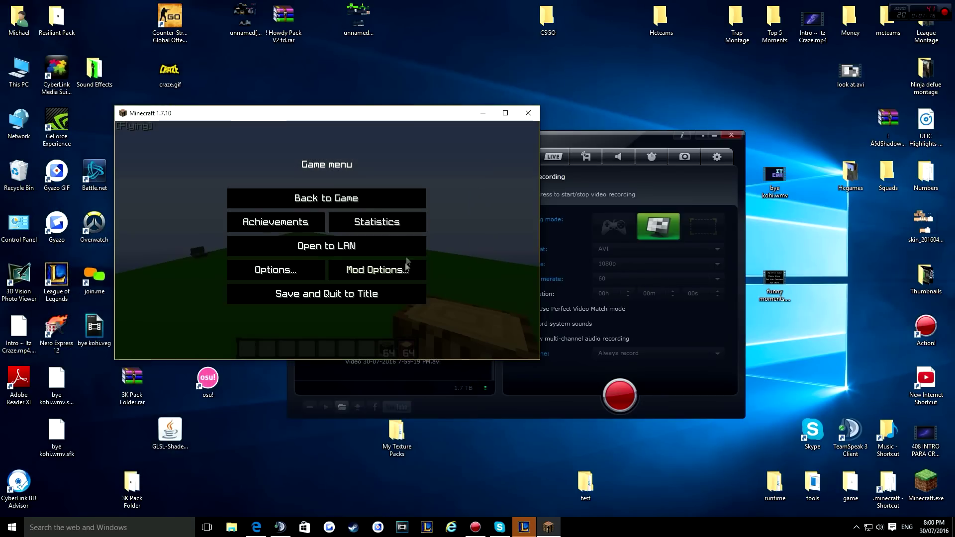
Resume the Minecraft world and look through the list of loadable schematic files, leaving it without loading one
key(Escape)
key(Escape)
key(Escape)
key(KP_Divide)
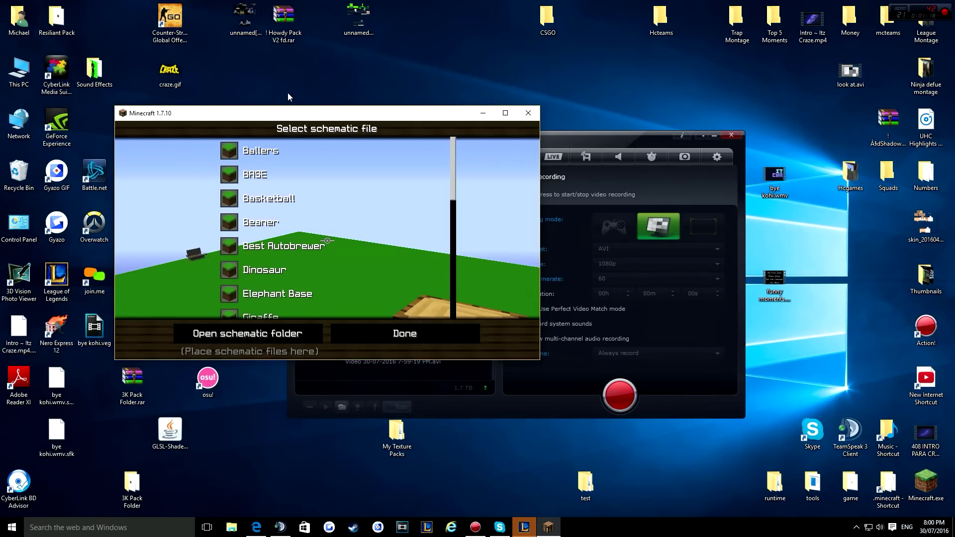
scroll(320, 279, down, 15)
key(Escape)
Fly over the pavilion garden and past the bare tree to examine the builds around the selection box
key(1)
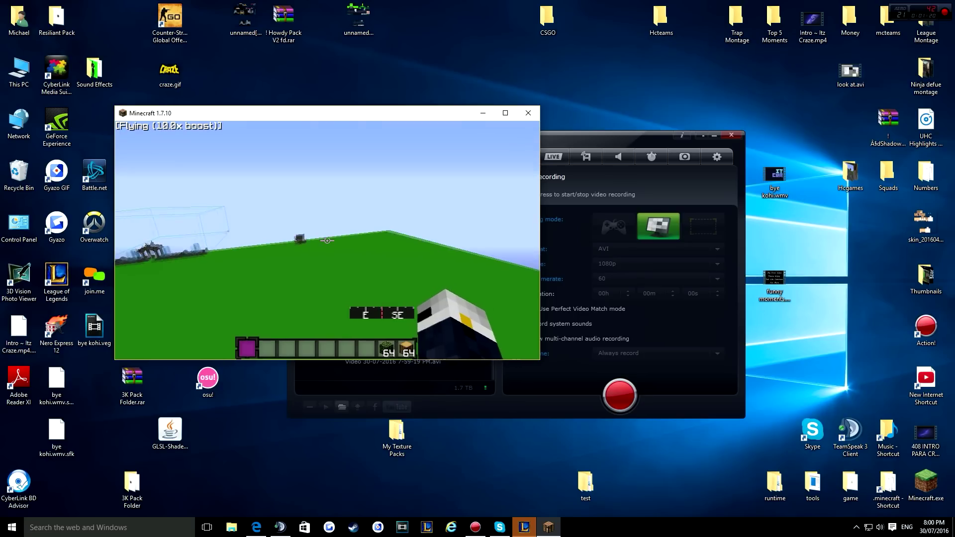
scroll(327, 241, up, 1)
key(w)
scroll(327, 240, up, 1)
scroll(327, 240, down, 1)
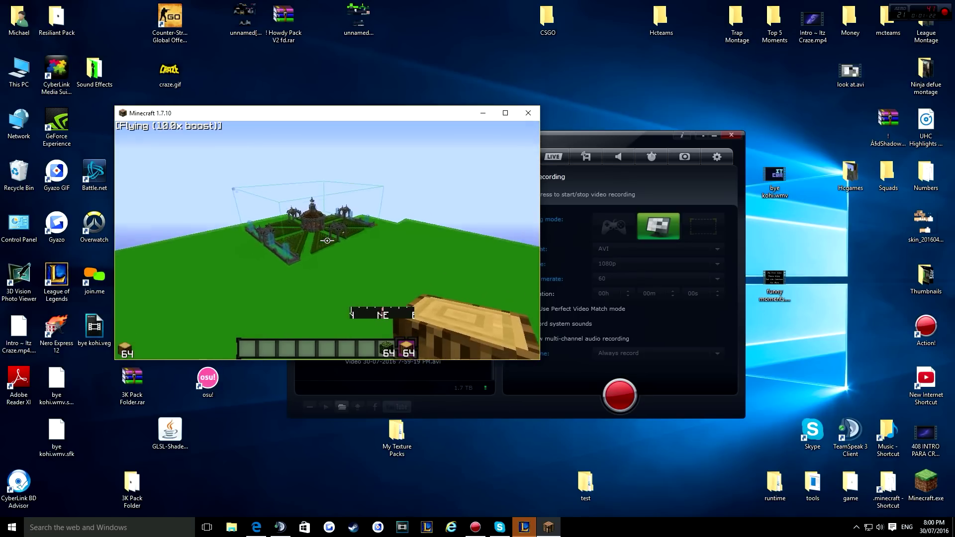
key(w)
scroll(327, 241, up, 1)
scroll(327, 240, down, 1)
key(shift)
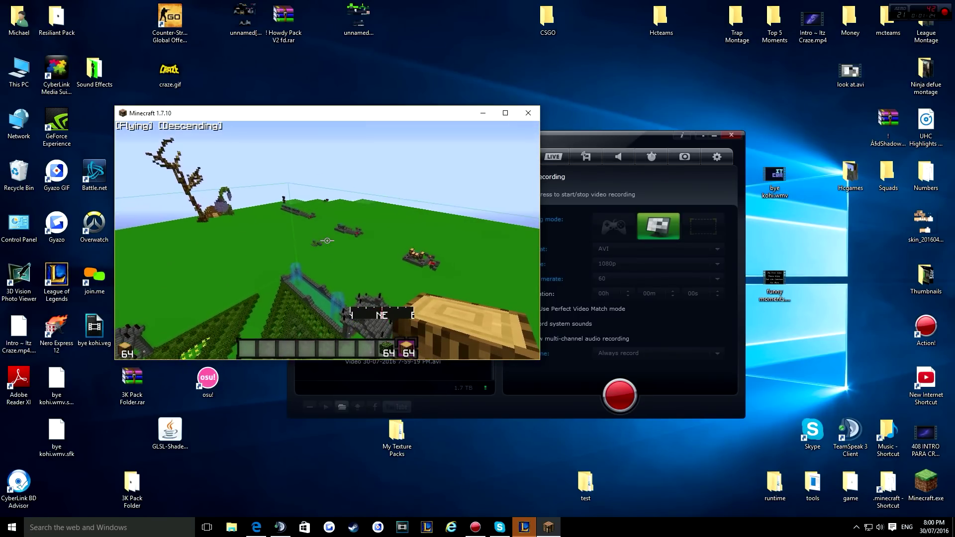
key(ctrl)
key(w)
key(ctrl)
key(w)
key(ctrl)
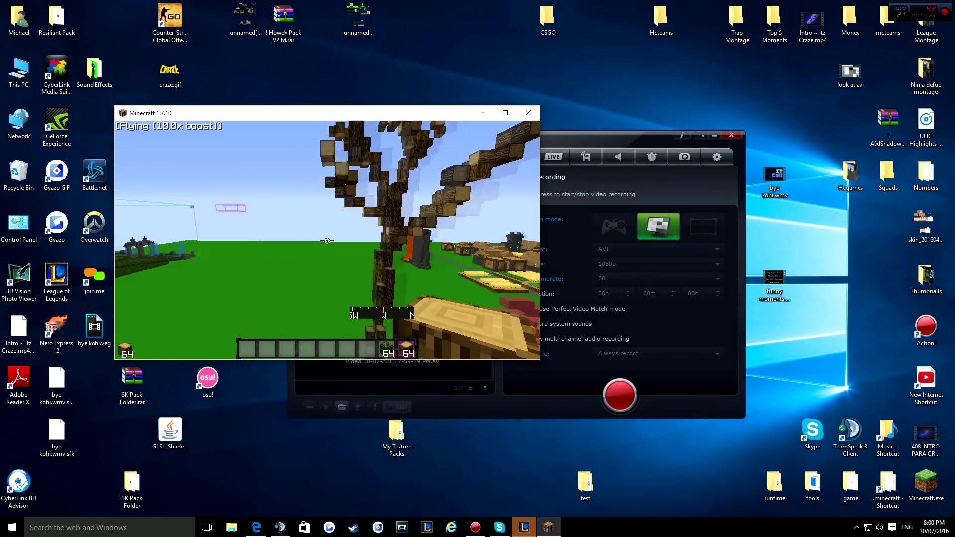
key(w)
key(ctrl)
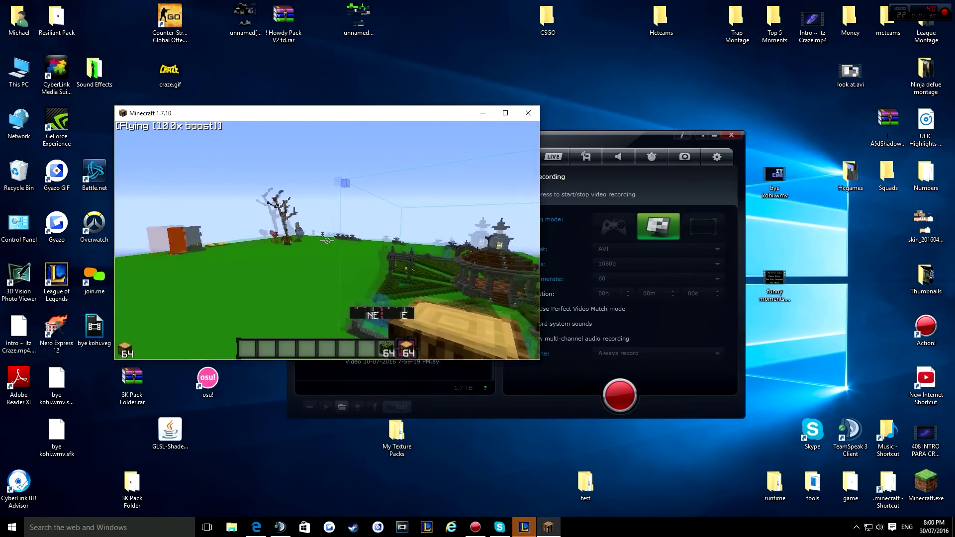
Fly away from the pavilion garden across the open plain to the village to look over the builds there
key(w)
scroll(327, 240, down, 1)
scroll(327, 241, up, 1)
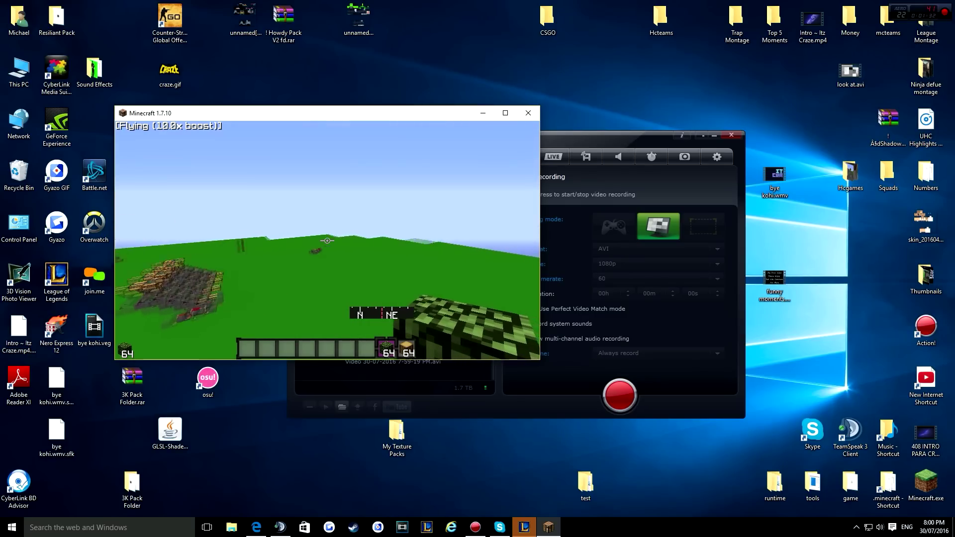
scroll(326, 240, down, 1)
key(w)
scroll(327, 240, up, 4)
scroll(327, 240, down, 4)
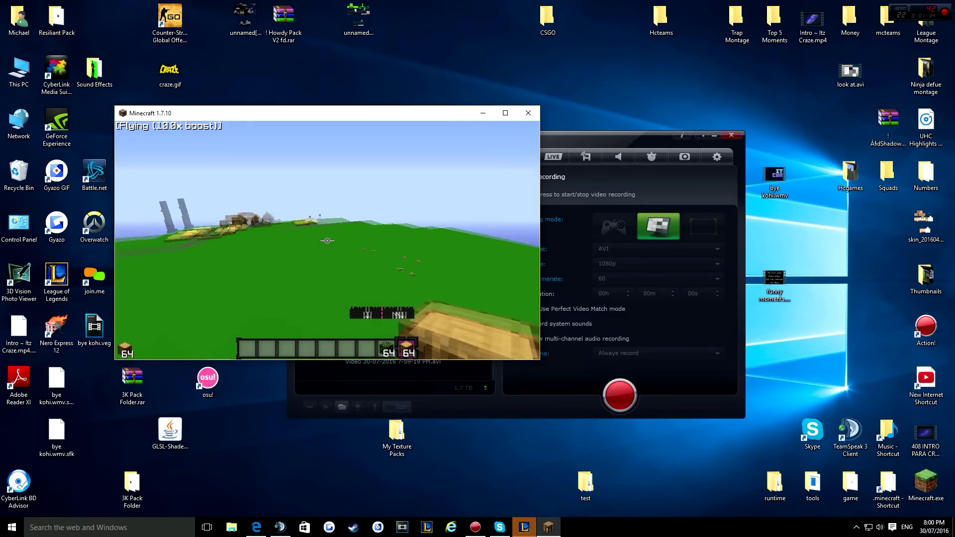
key(w)
key(ctrl)
scroll(327, 240, up, 3)
key(ctrl)
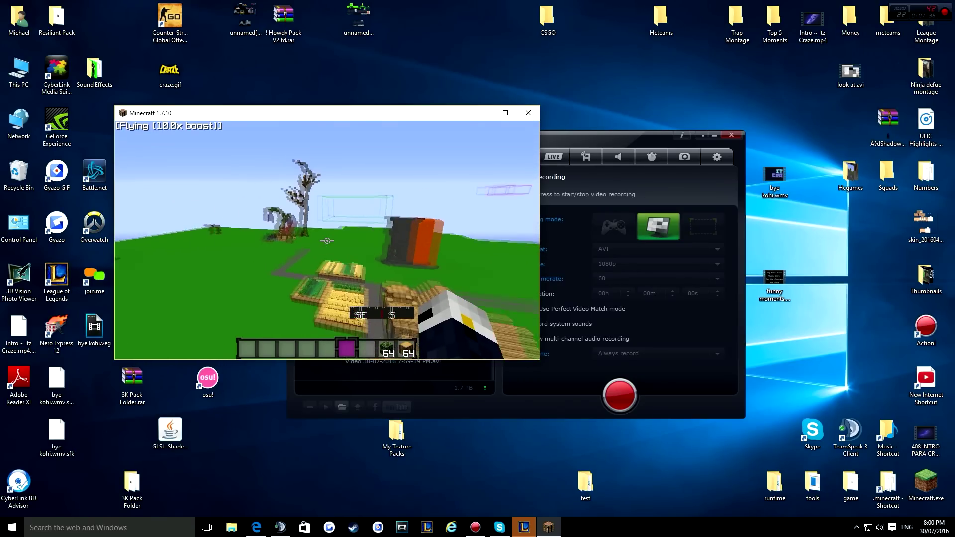
Fly past the bare tree and pavilion garden towards the floating outlined schematic to examine where it is positioned
scroll(327, 240, down, 2)
key(w)
scroll(328, 241, down, 1)
scroll(328, 240, up, 1)
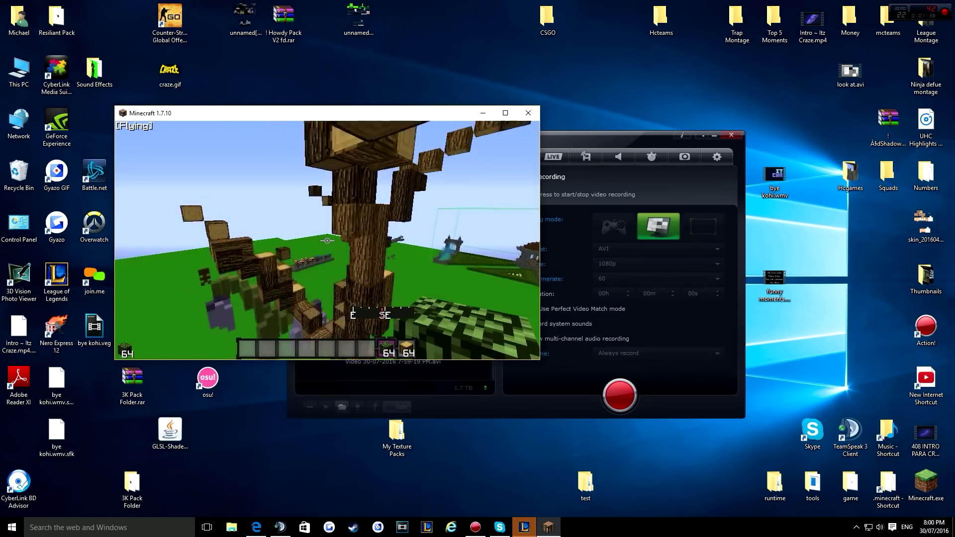
key(w)
key(ctrl)
scroll(328, 241, down, 1)
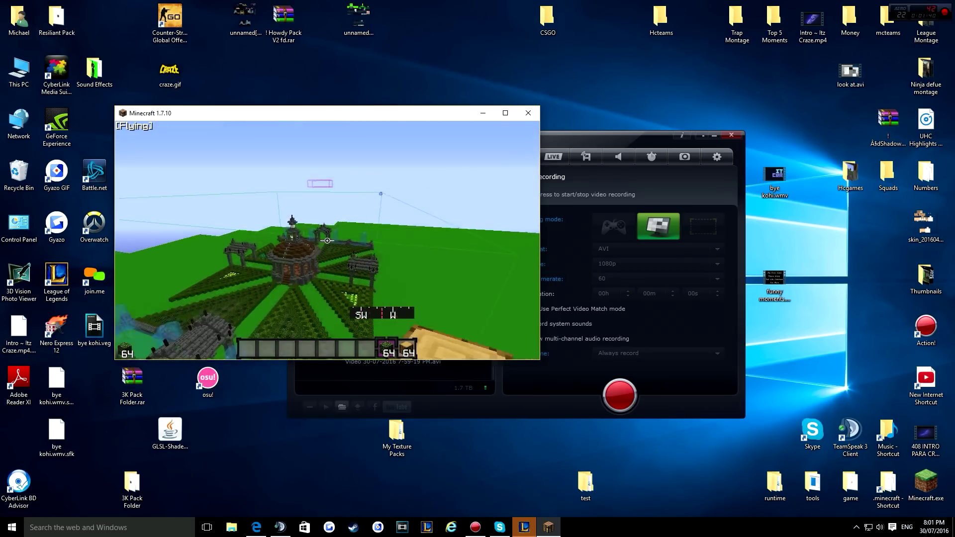
key(ctrl)
scroll(327, 241, up, 1)
key(w)
scroll(328, 241, down, 1)
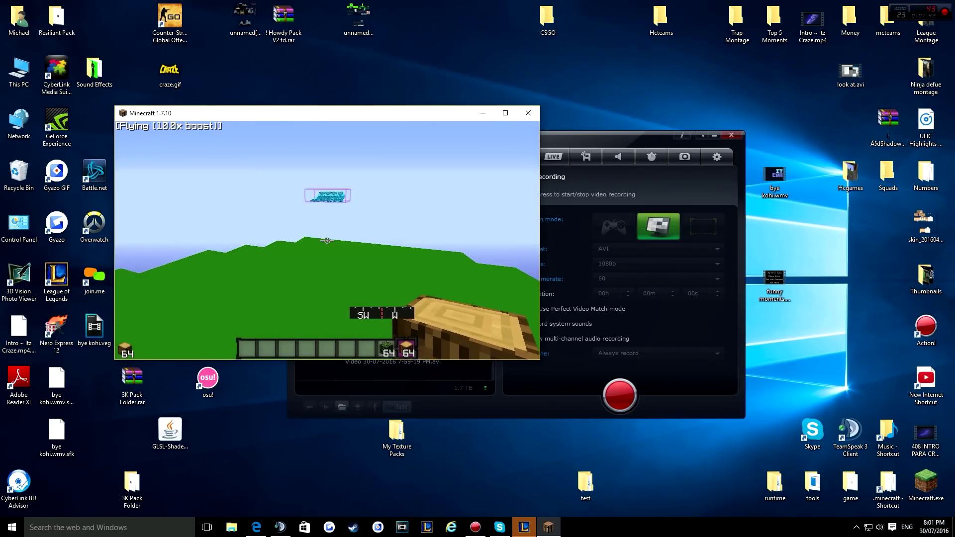
key(w)
key(ctrl)
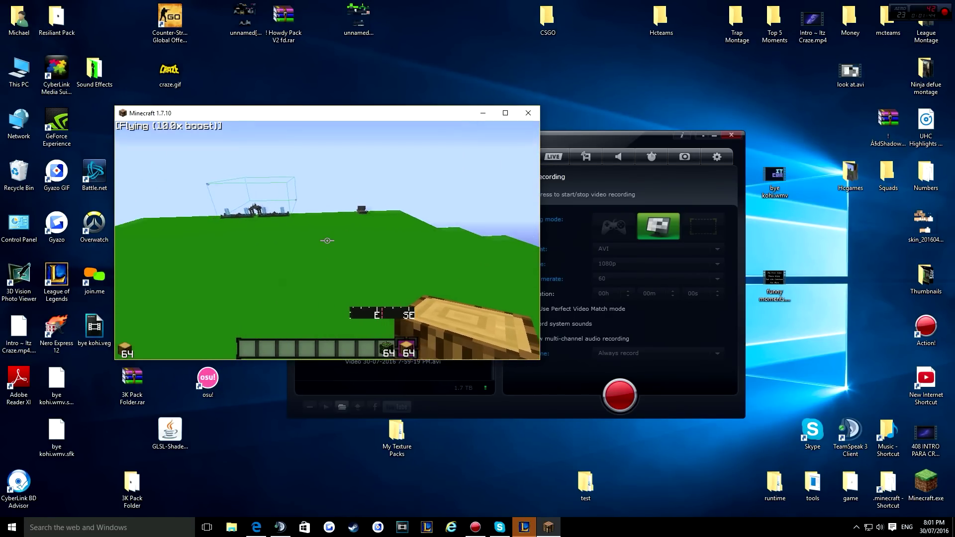
Fly back over the garden and past the village, and switch the camera to a third-person view of the player
scroll(327, 241, up, 1)
scroll(327, 240, down, 1)
key(w)
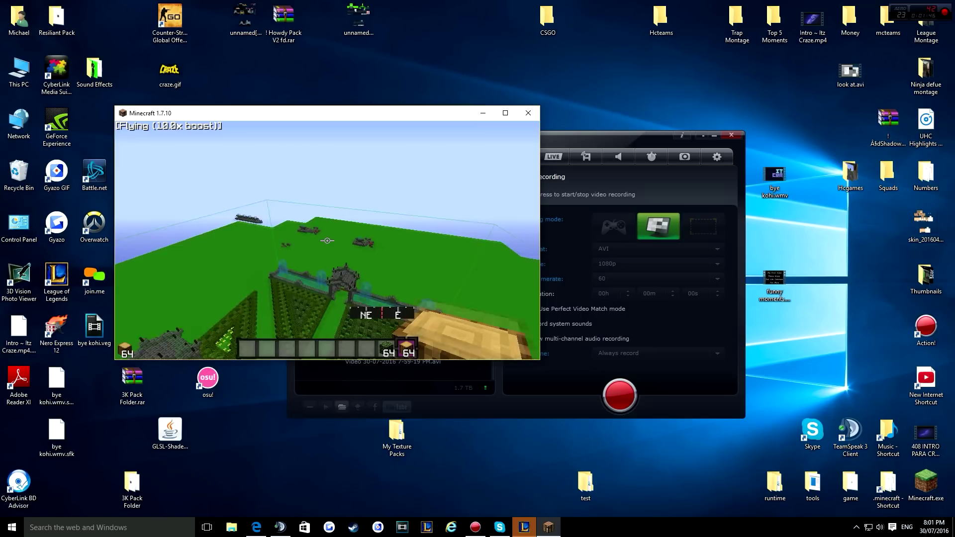
key(w)
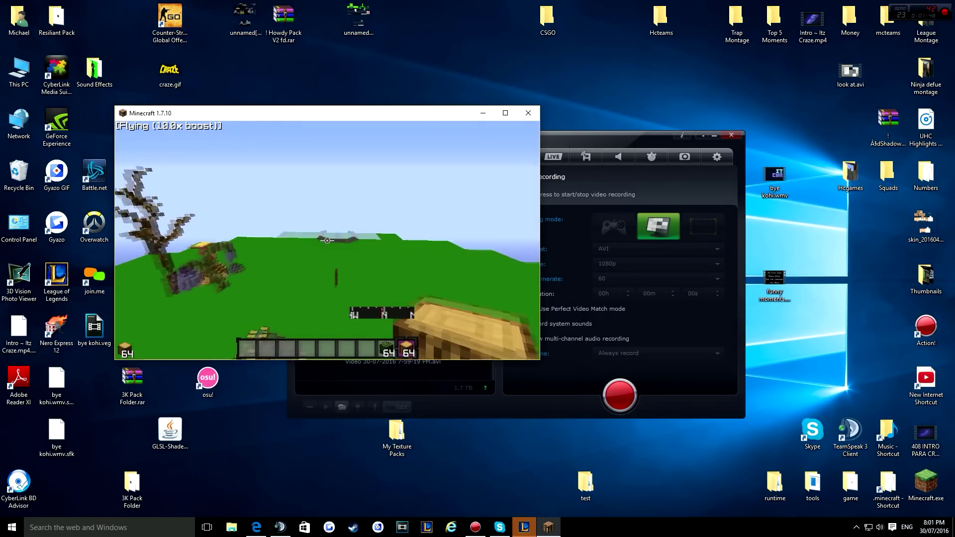
key(w)
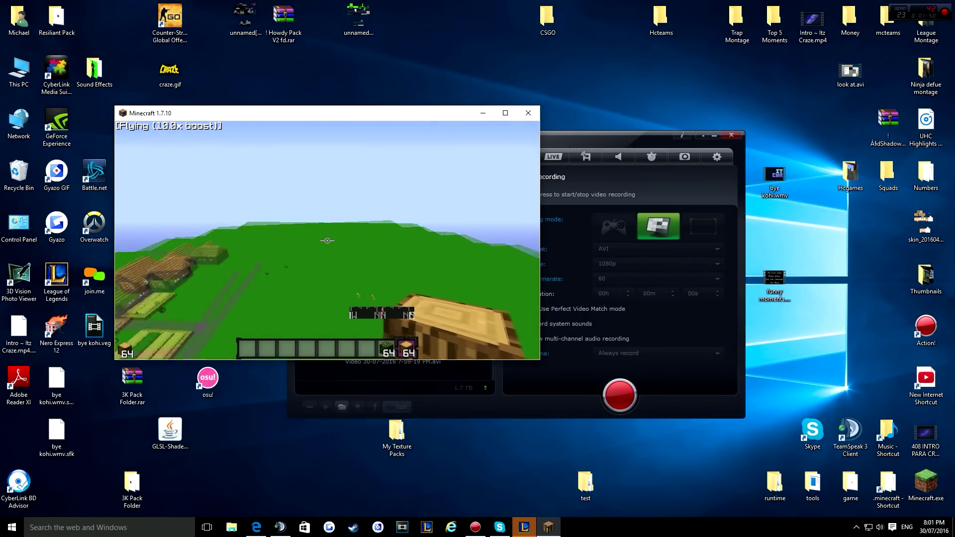
key(F5)
key(F5)
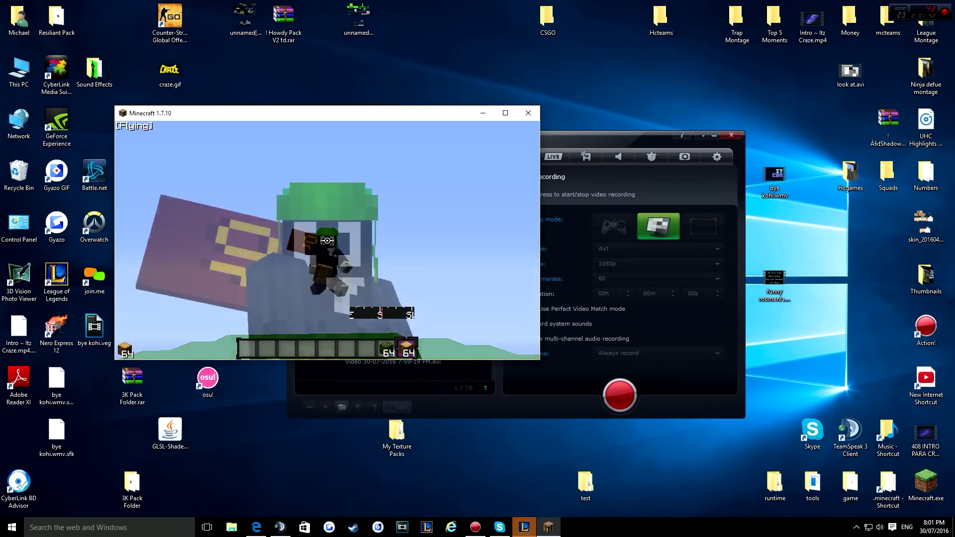